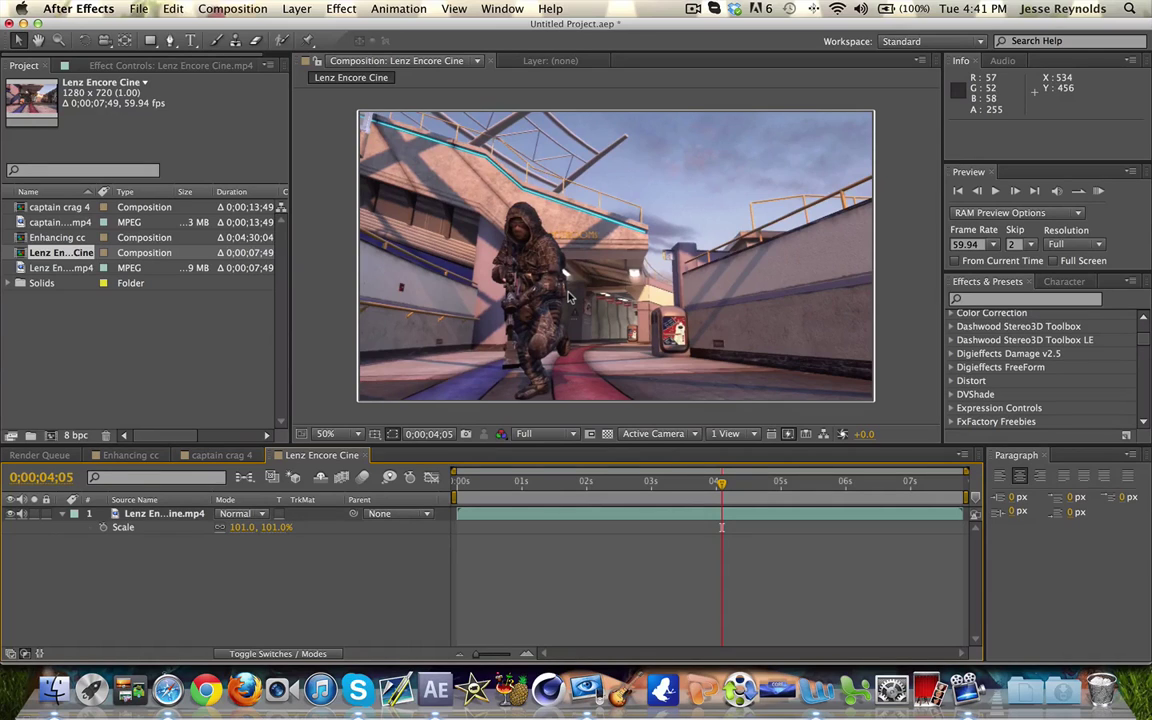
Create a new Medium Magenta solid layer above the clip
click(290, 8)
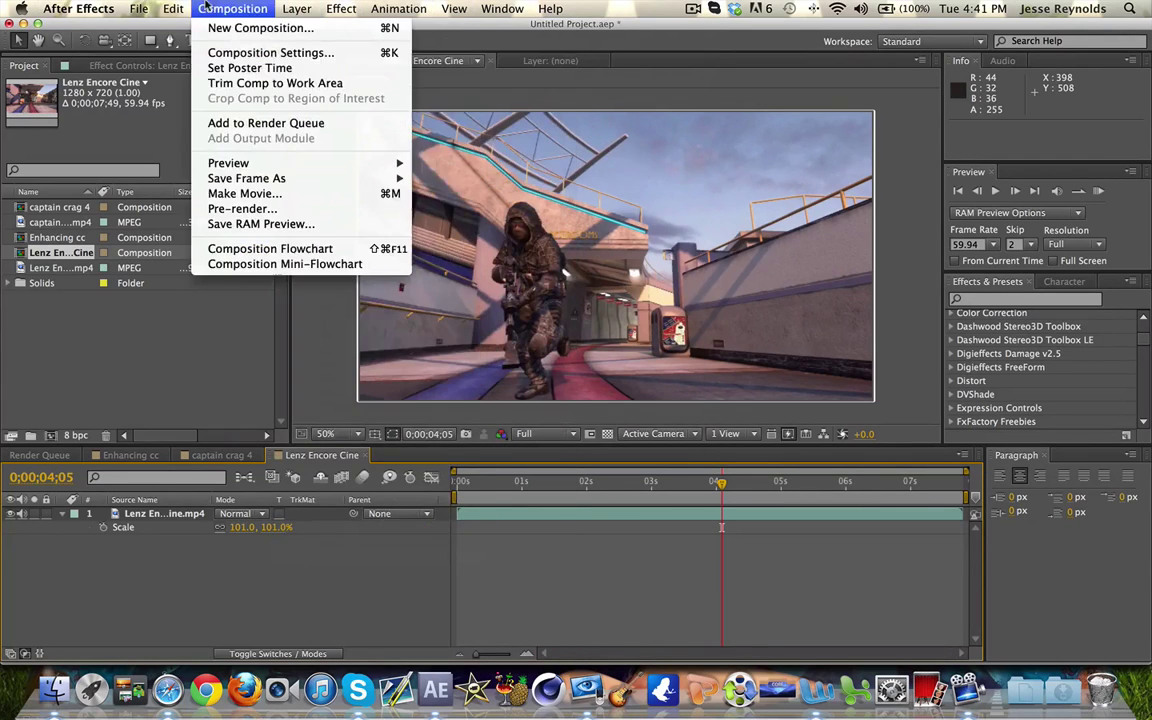
mouse_move(290, 27)
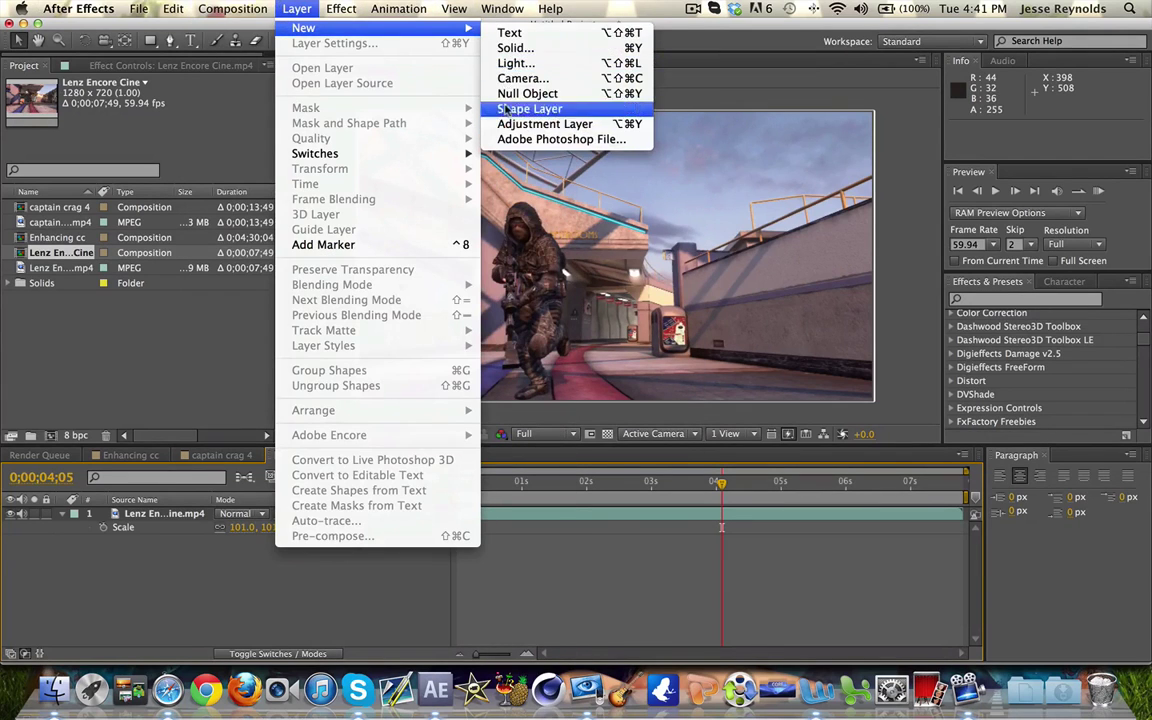
click(515, 47)
click(1036, 333)
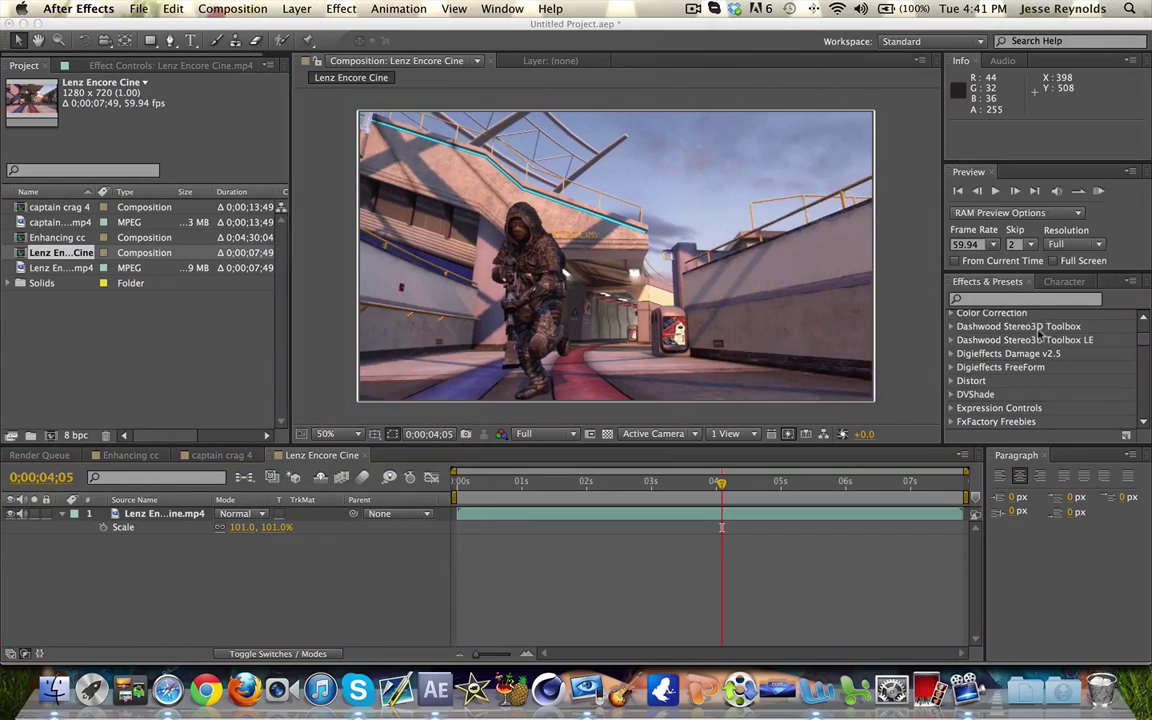
Apply the saved flare preset from Effects & Presets to the magenta solid
click(1030, 301)
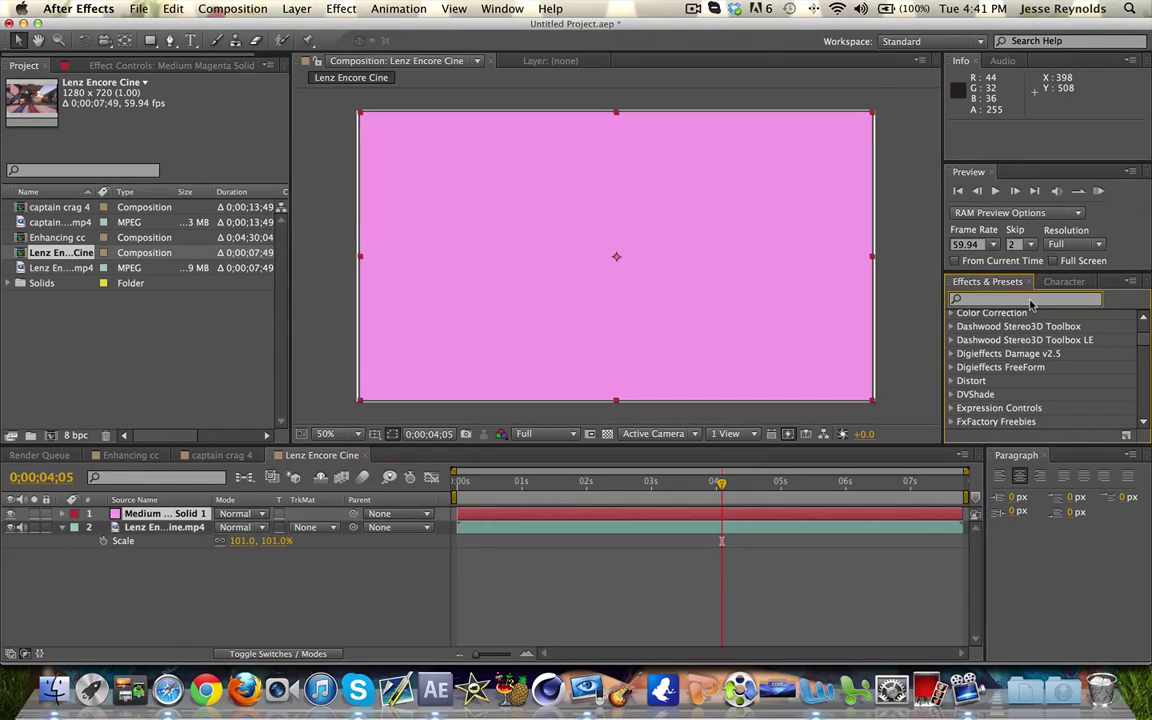
text(al)
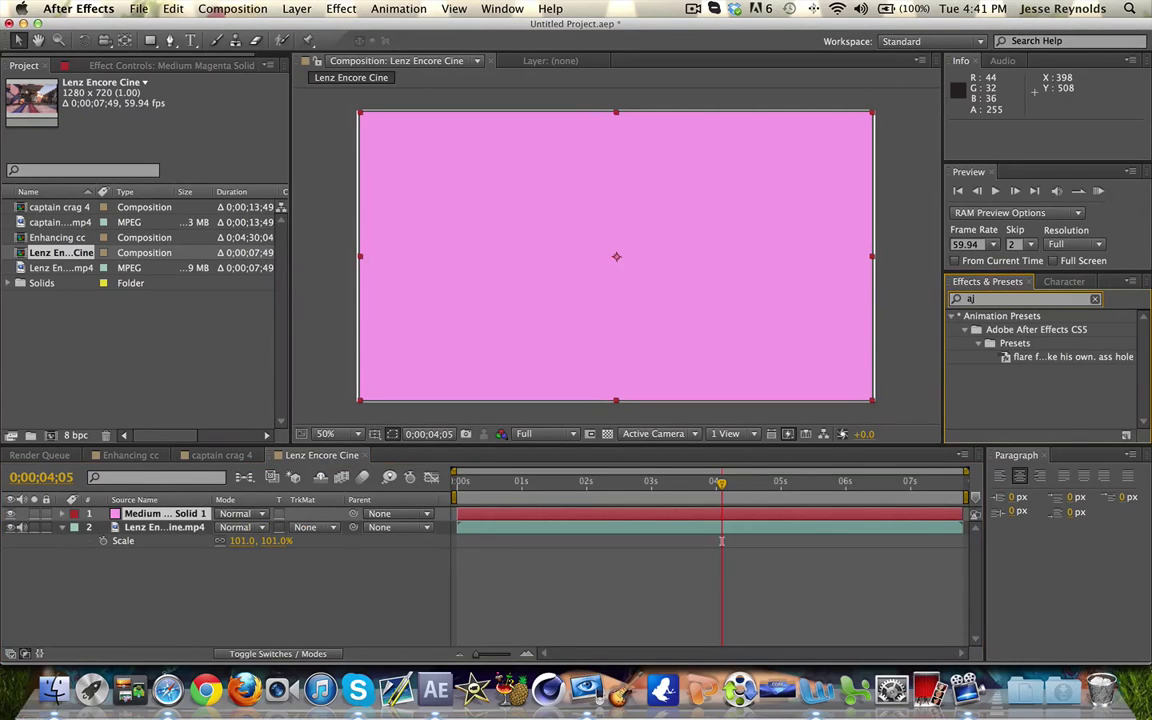
drag(1040, 357, 866, 520)
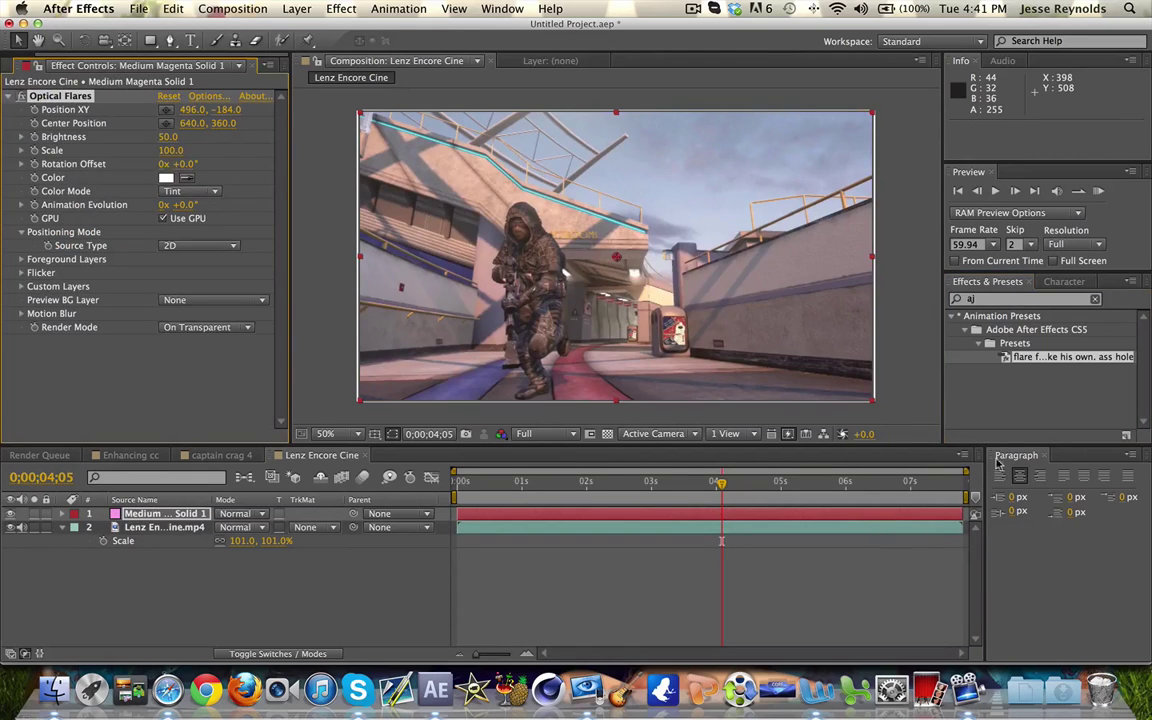
click(1094, 299)
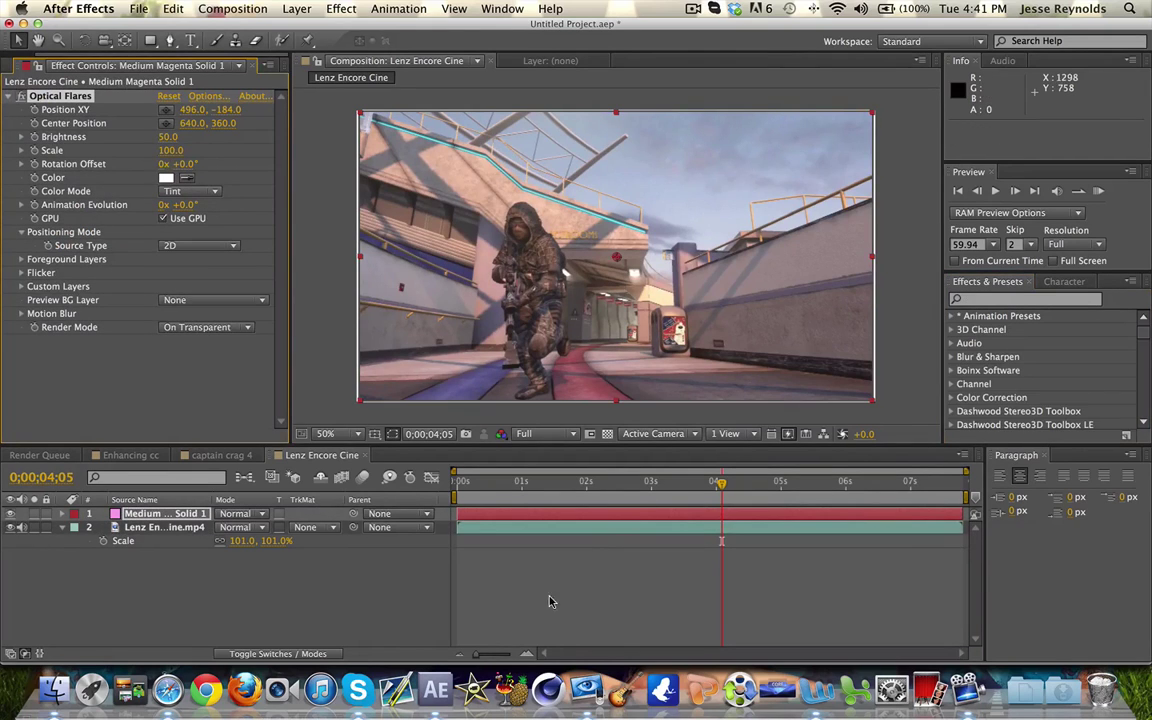
click(516, 566)
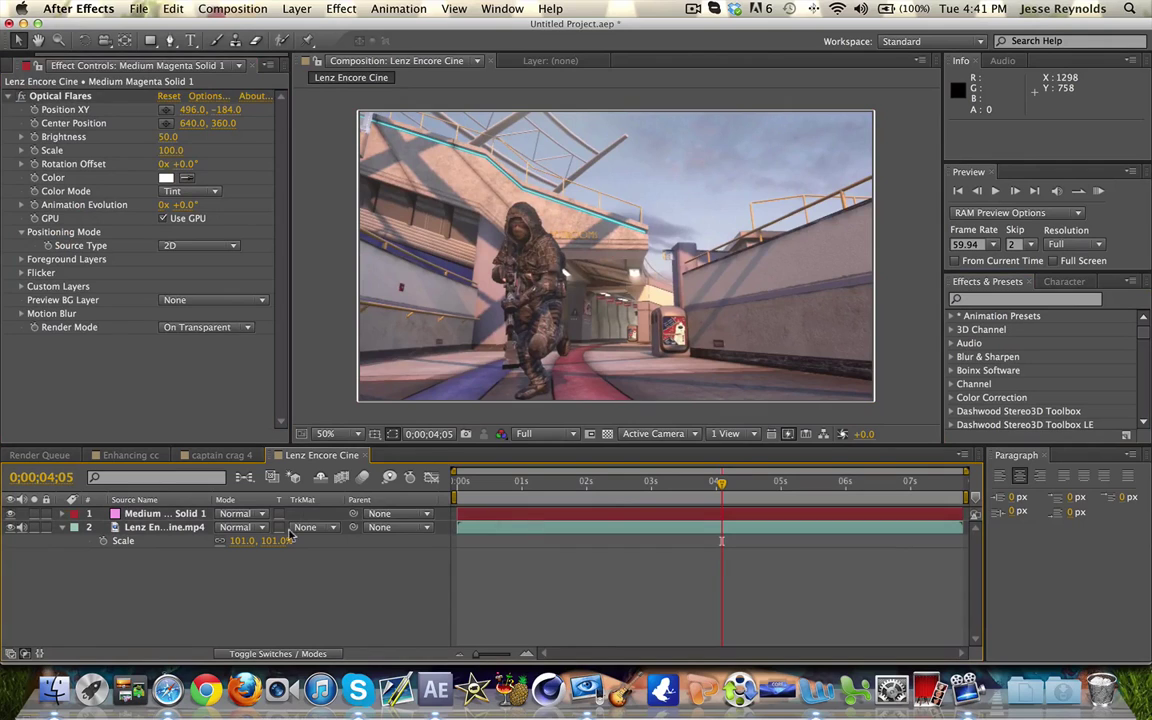
Open the Optical Flares options and close them without saving changes
click(203, 94)
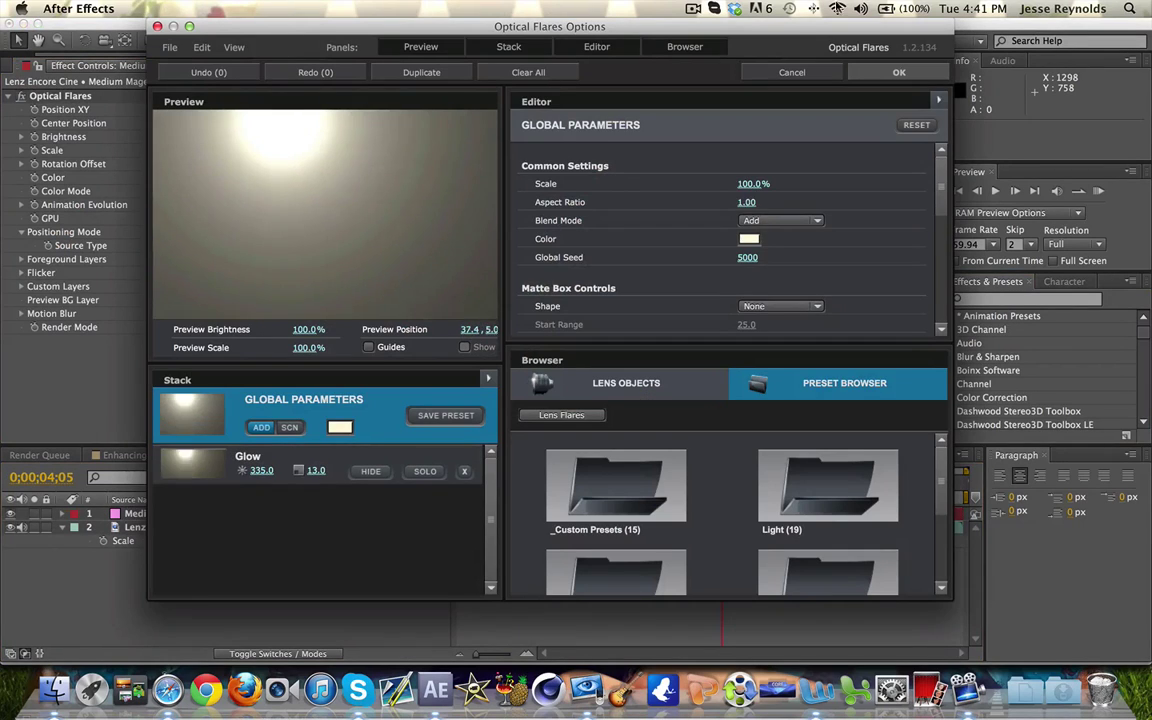
click(790, 72)
click(480, 334)
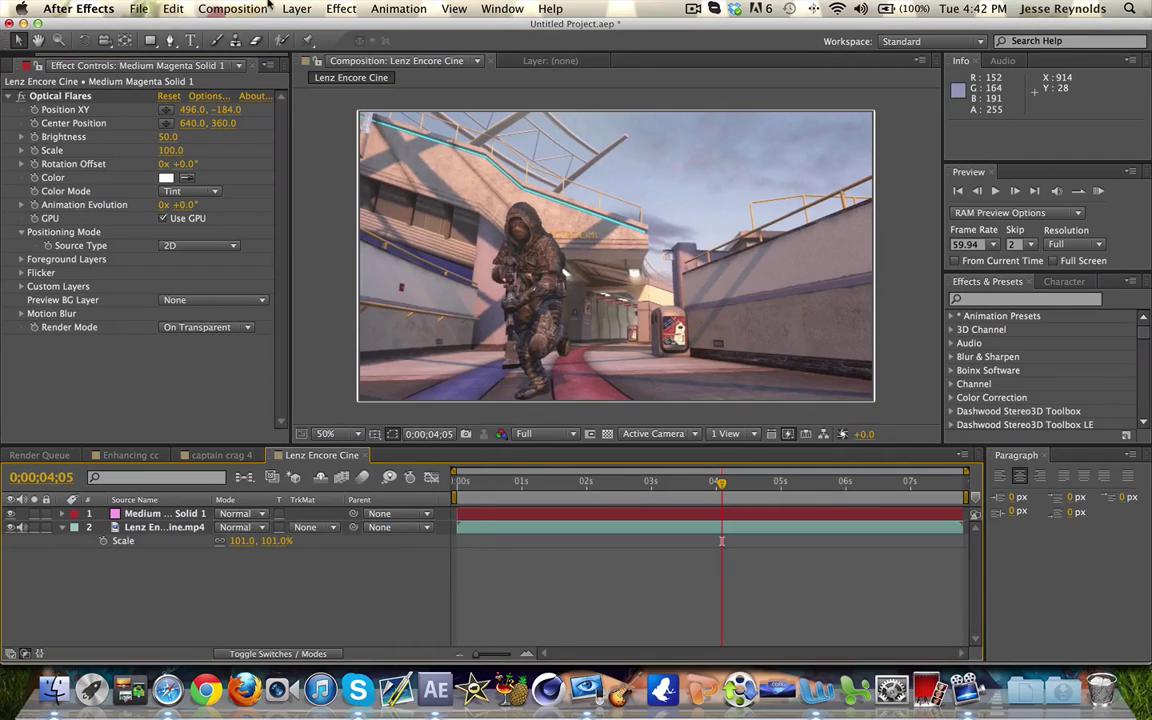
Add two new adjustment layers to the composition
click(296, 8)
mouse_move(303, 28)
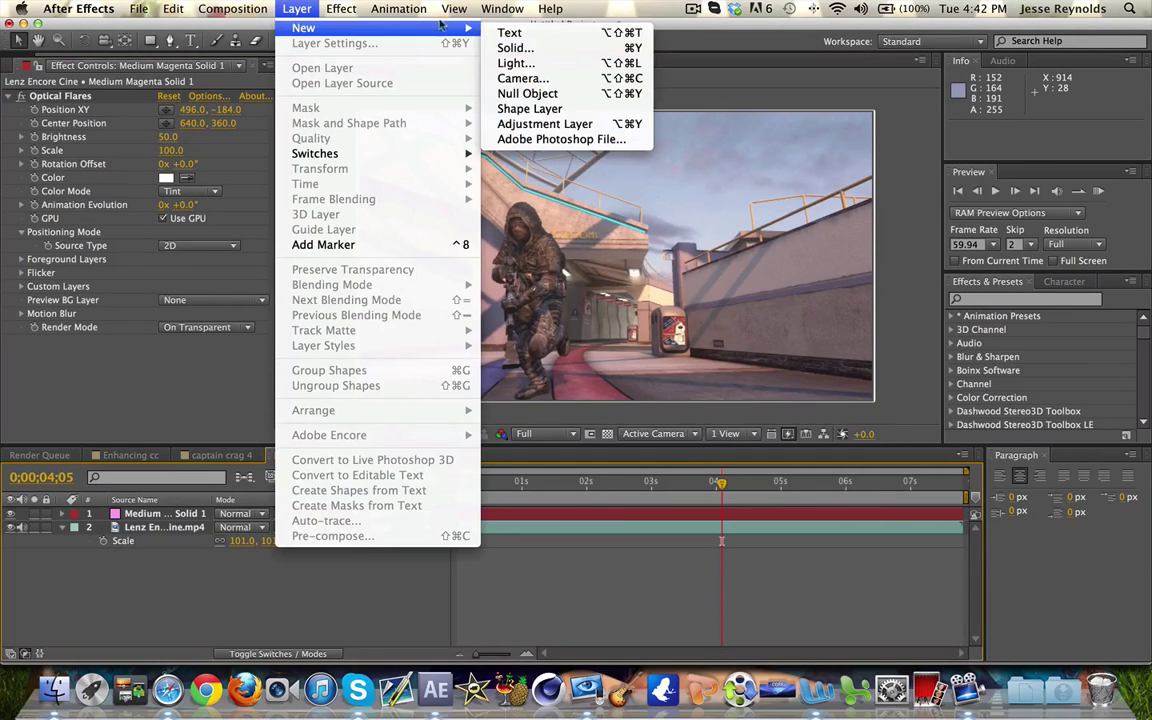
click(530, 124)
click(306, 10)
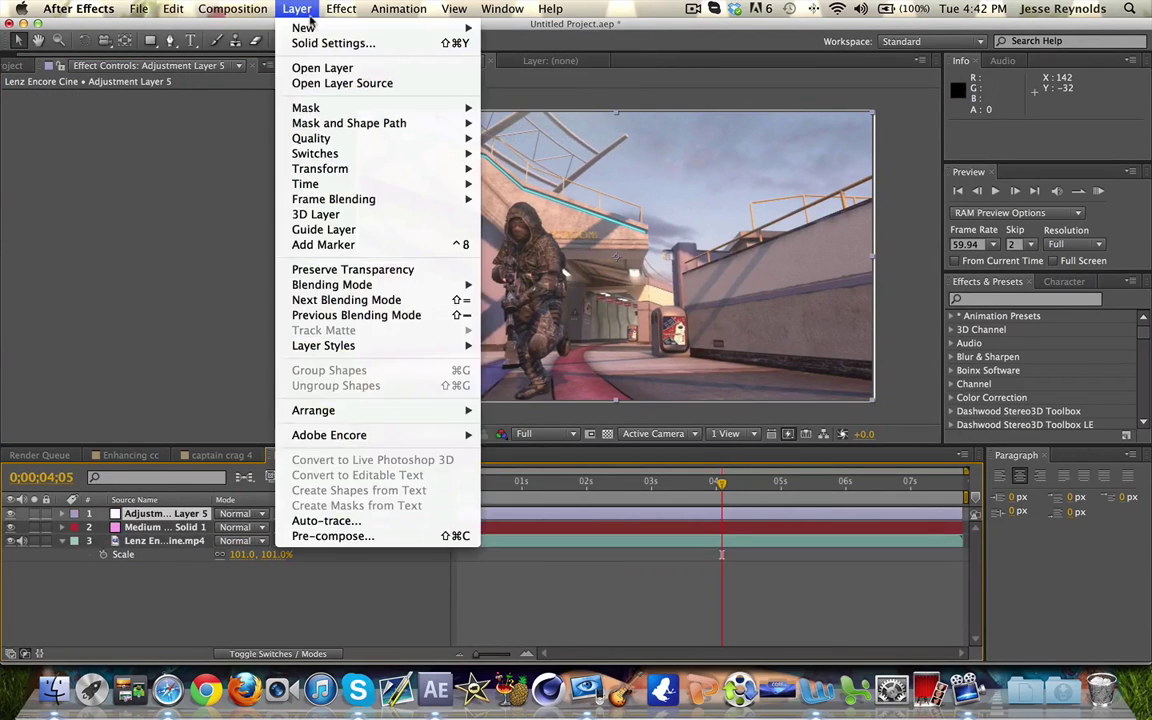
mouse_move(305, 27)
click(540, 122)
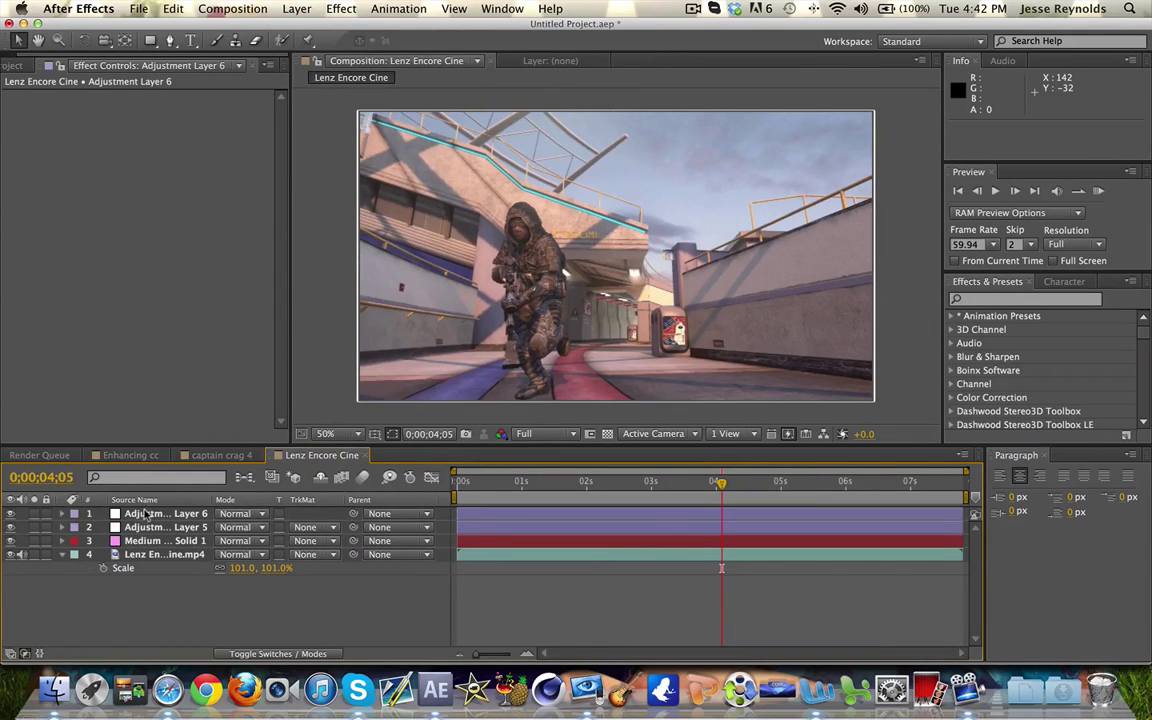
Rename the top adjustment layer 'cc' and the other 'enhance'
click(145, 514)
text(cc)
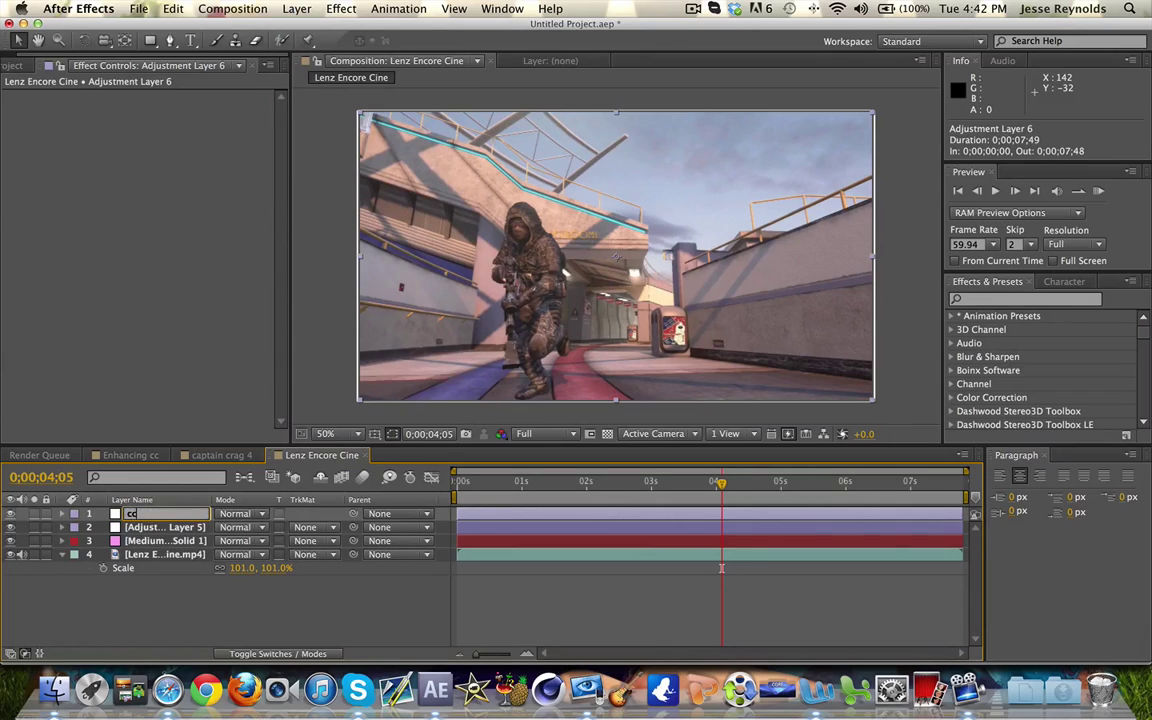
key(Return)
click(157, 530)
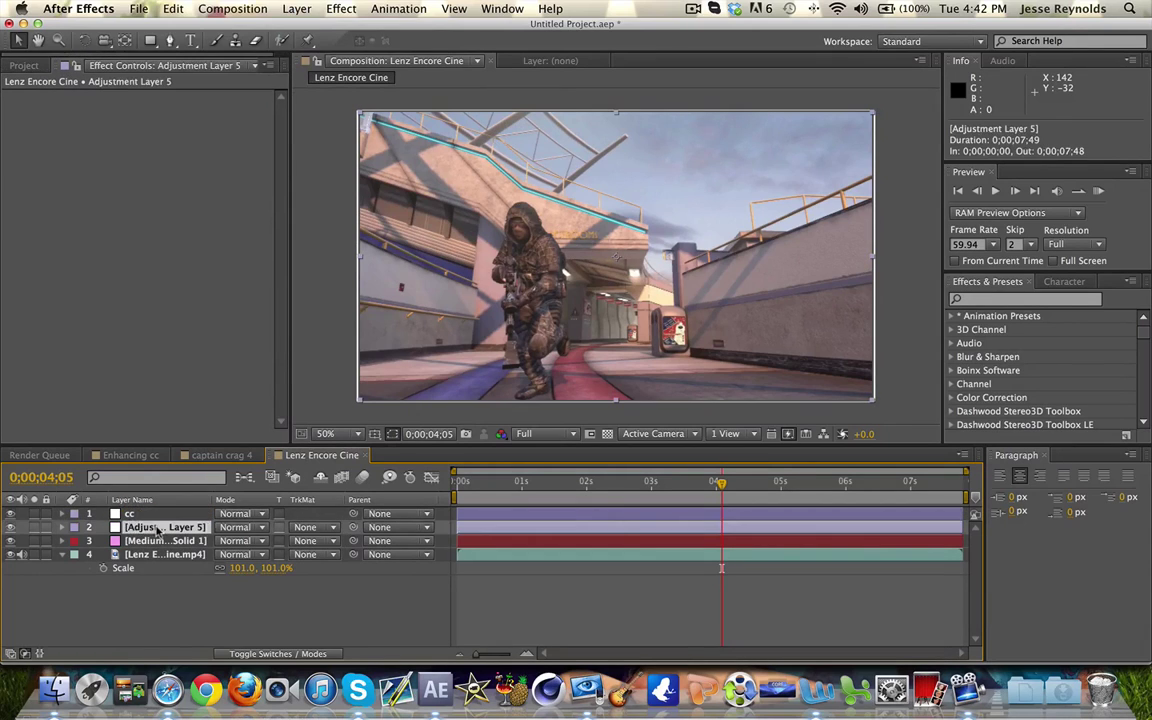
key(Return)
text(ehance)
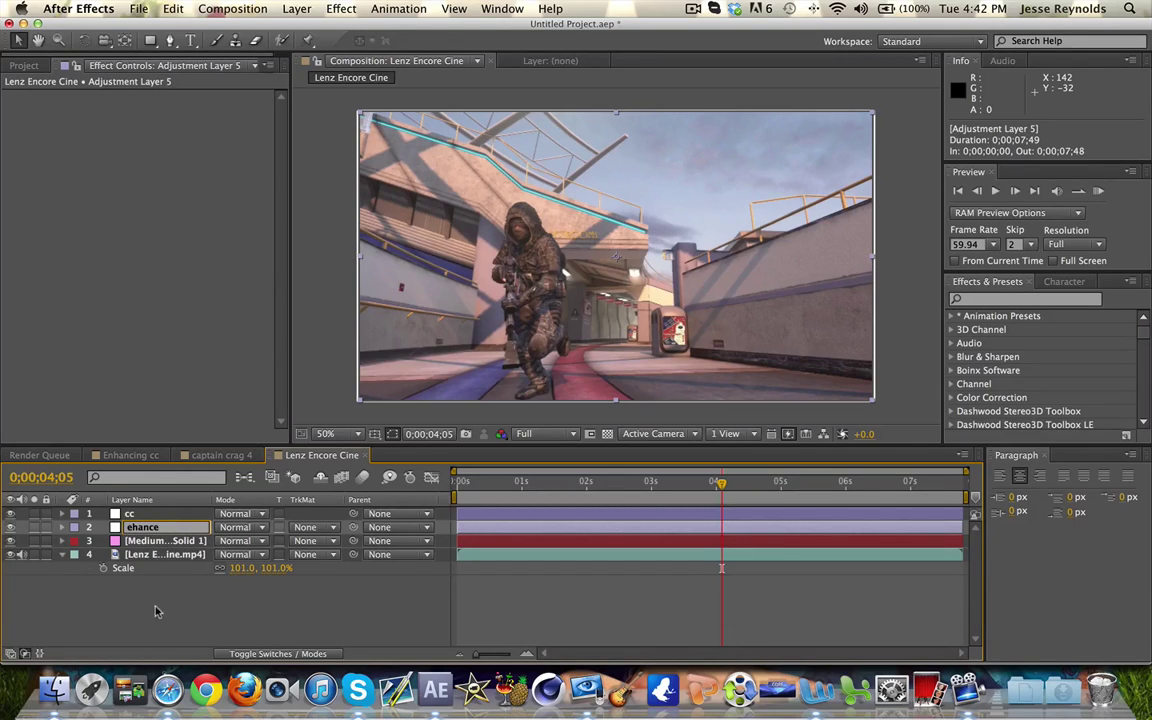
click(128, 527)
text(n)
key(Return)
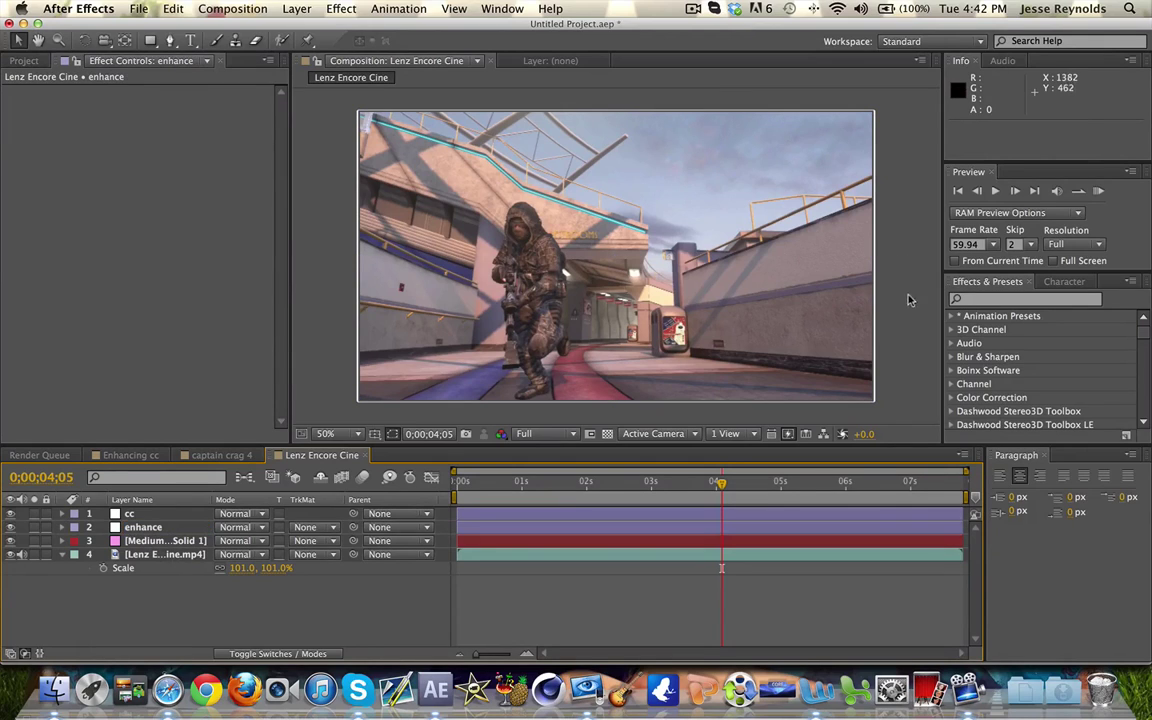
Apply the Color Correction Levels effect to the enhance layer
click(980, 300)
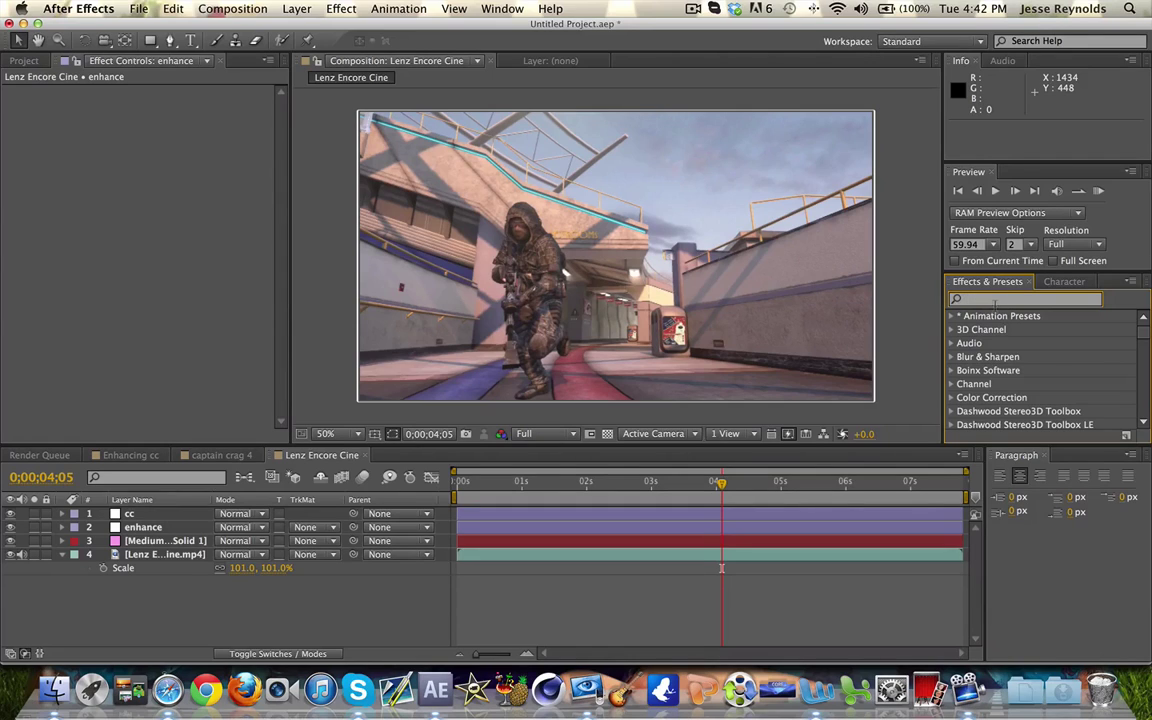
text(lev)
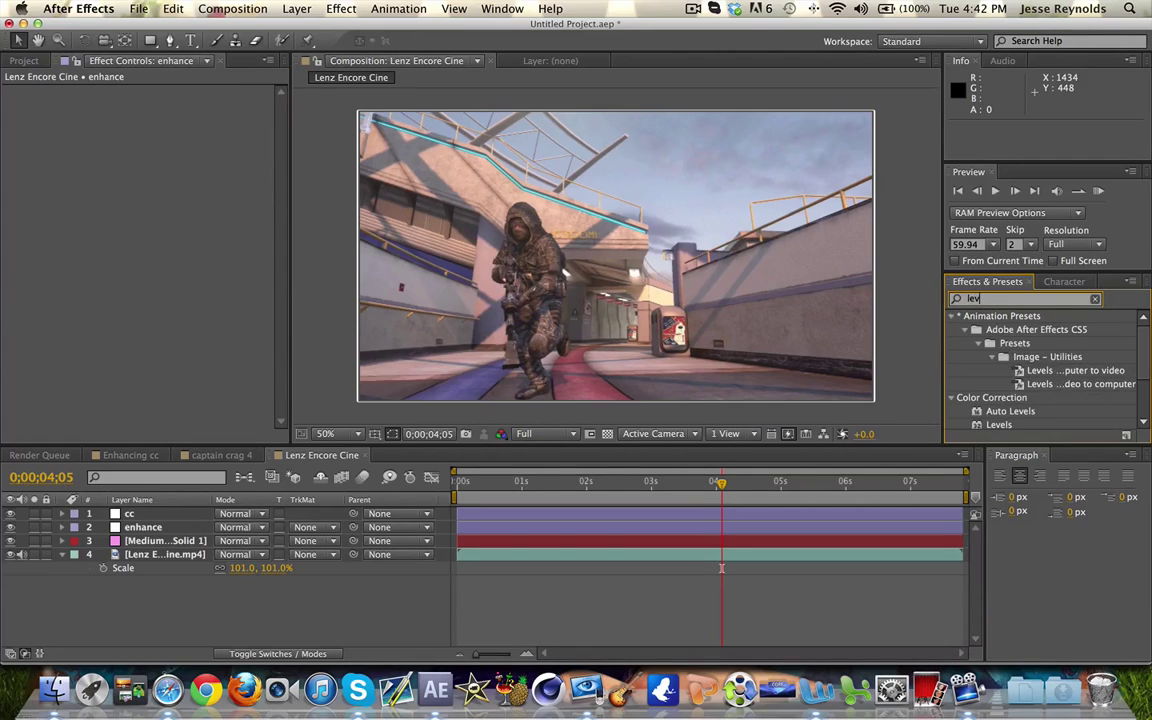
text(els)
scroll(993, 357, down, 3)
click(997, 354)
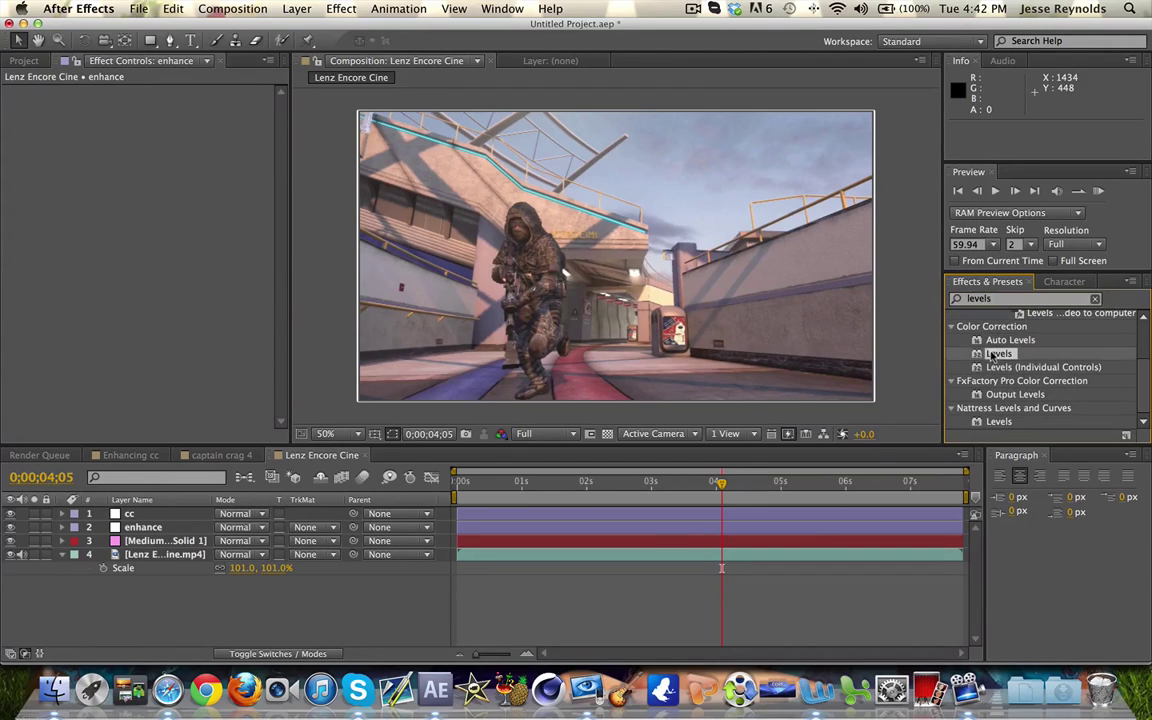
drag(993, 357, 815, 528)
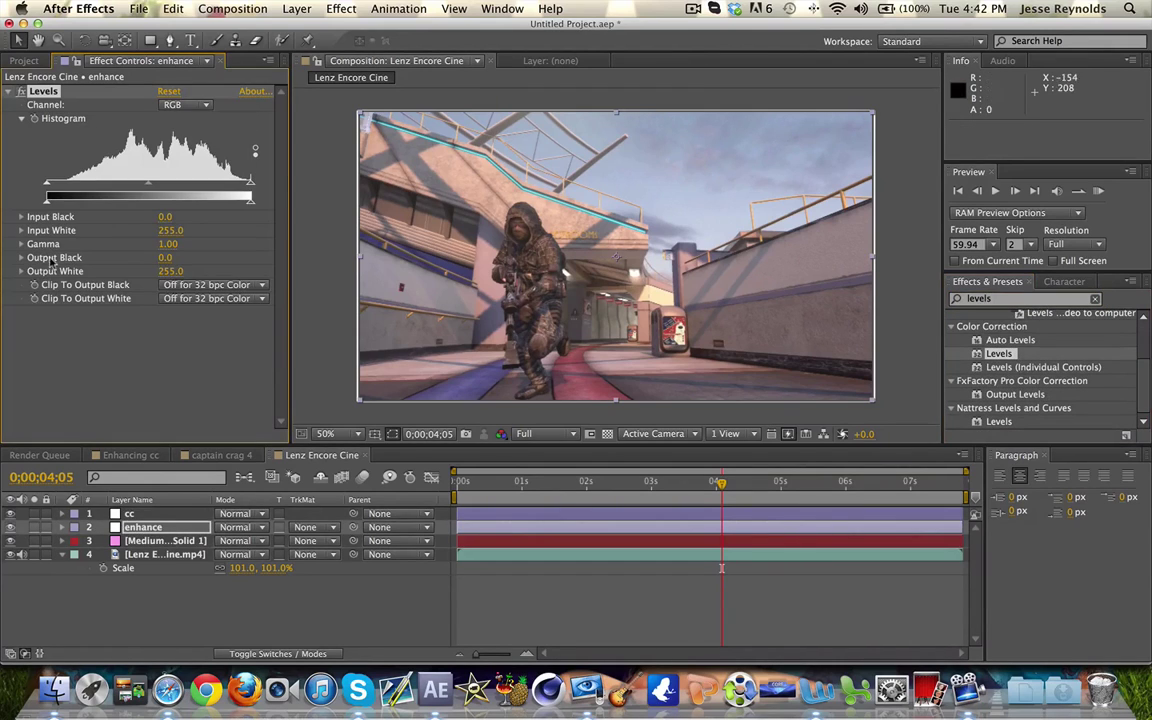
click(76, 314)
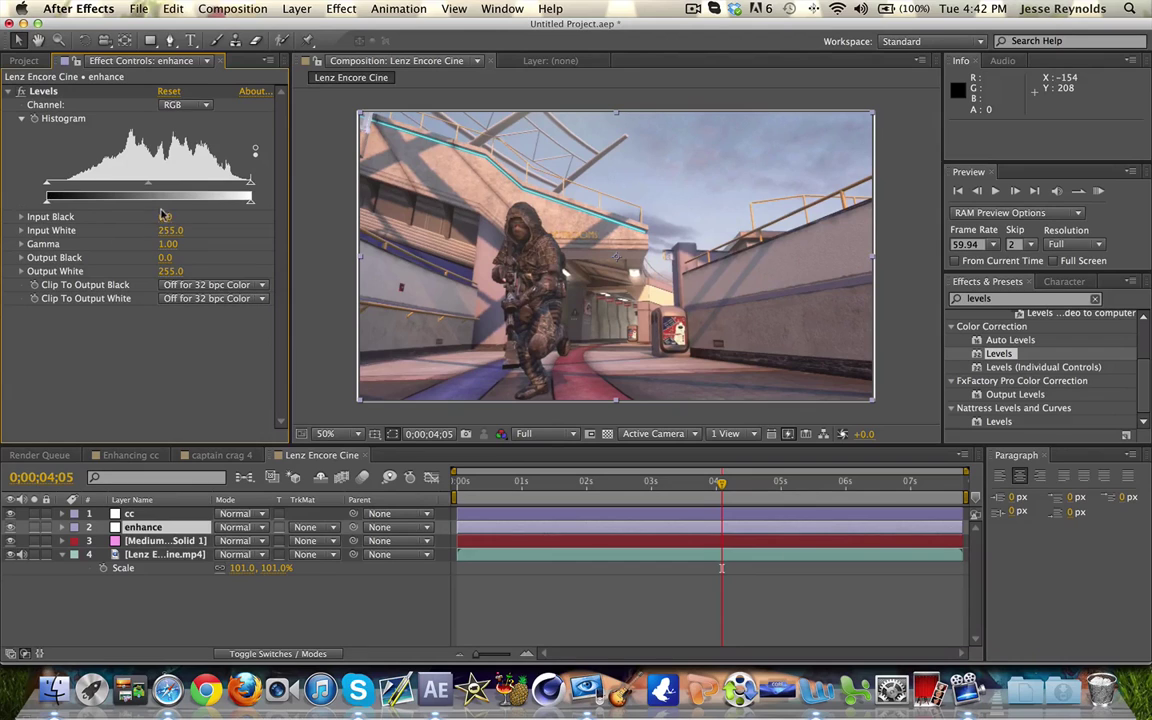
Set Levels Input Black to 5 and Gamma to 1.12, then add a second Levels
drag(165, 214, 171, 216)
key(super+z)
key(super+z)
key(super+z)
click(162, 216)
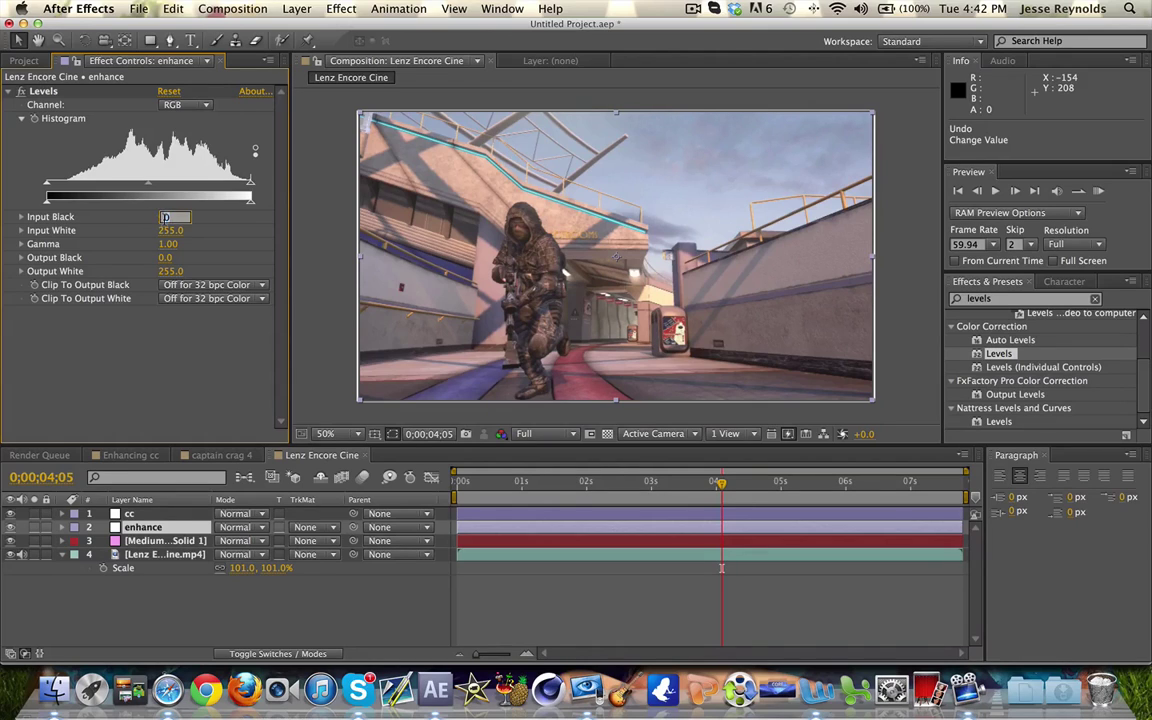
text(5)
key(Return)
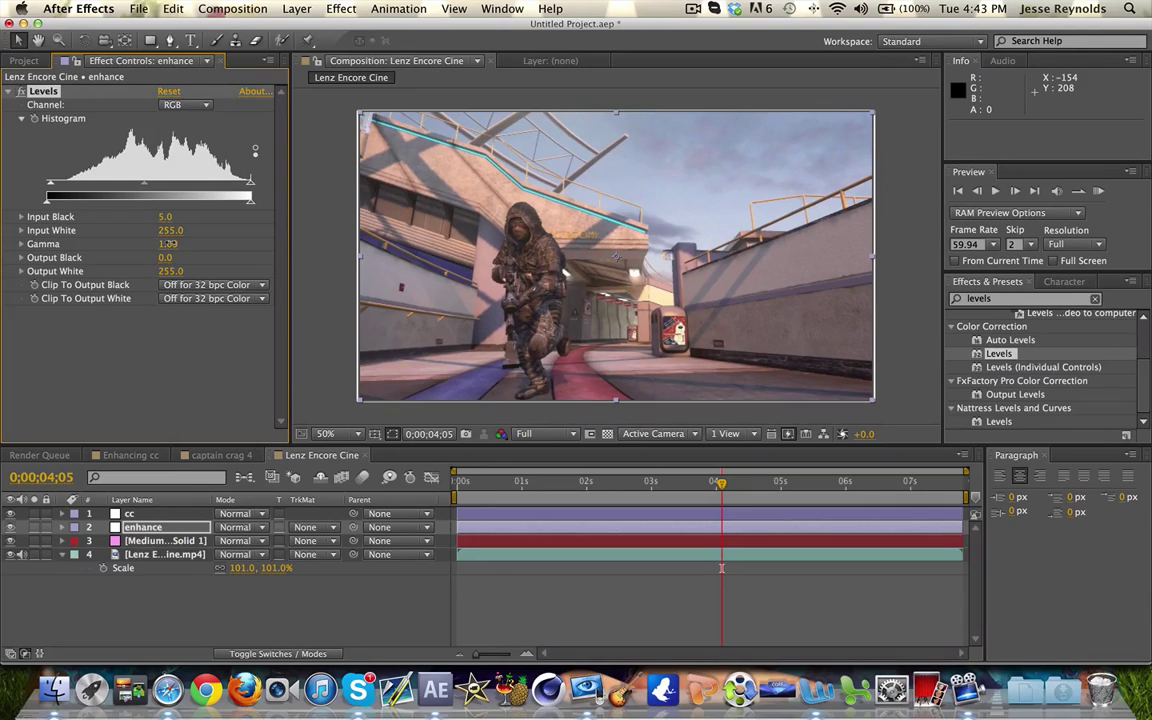
drag(168, 243, 180, 243)
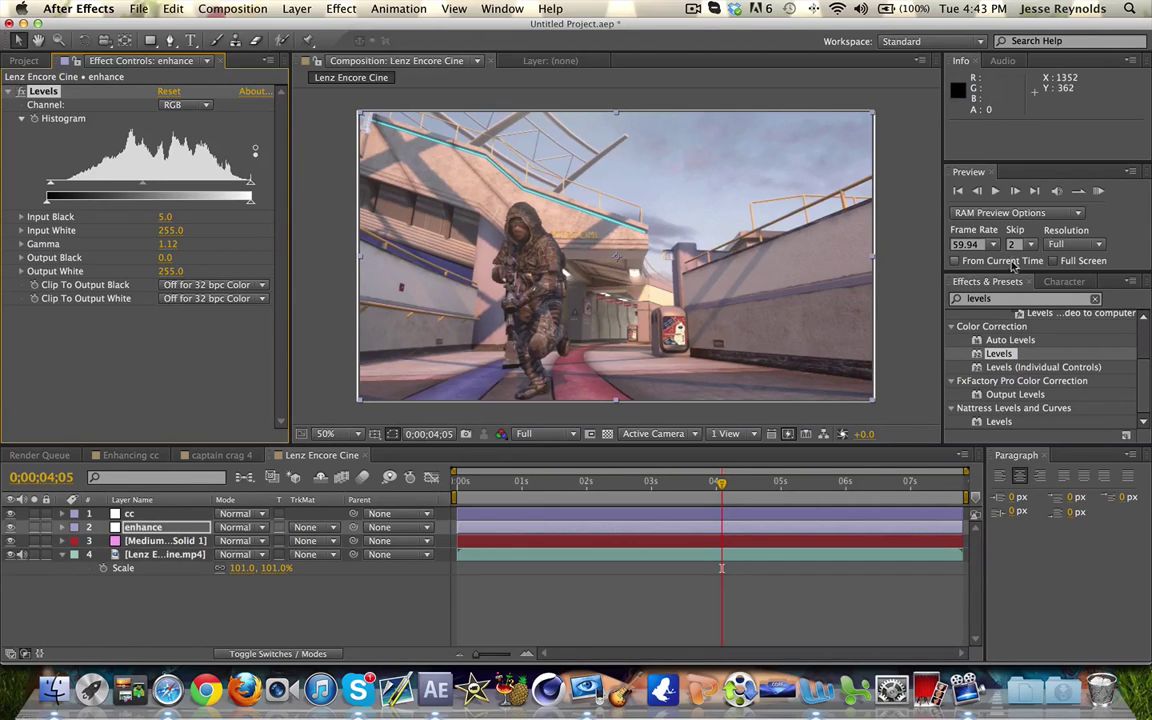
drag(999, 354, 180, 343)
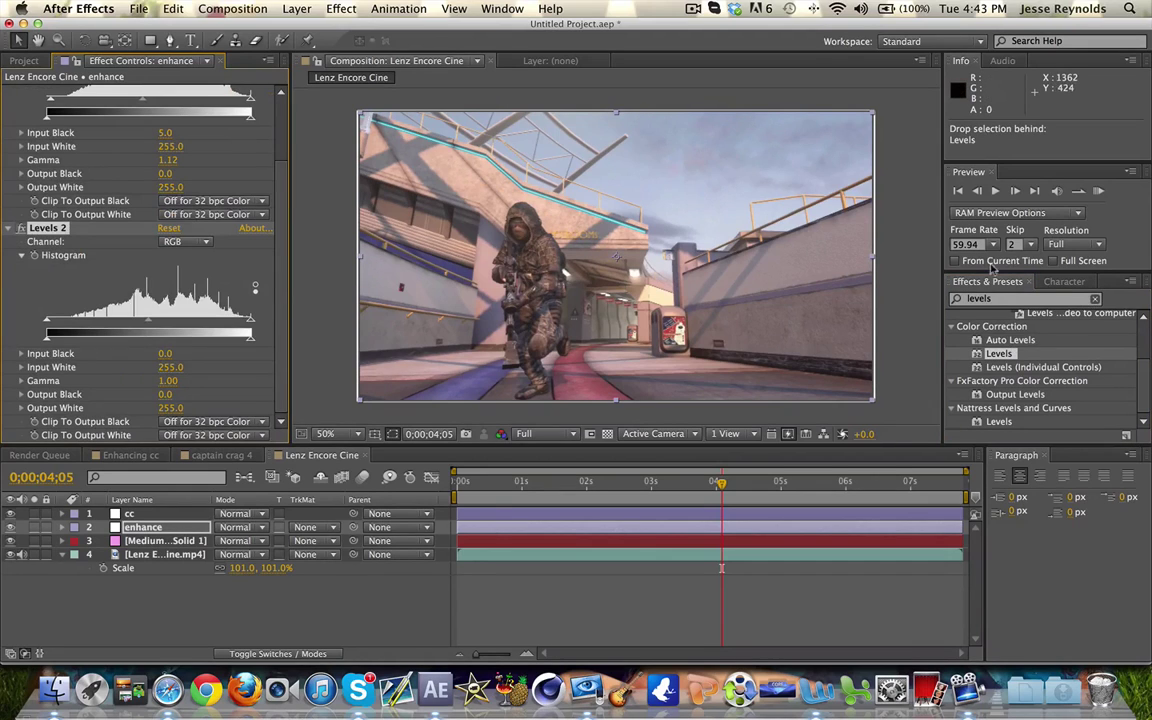
Add Tint to the enhance layer and lower Amount to Tint to 35%
click(1094, 298)
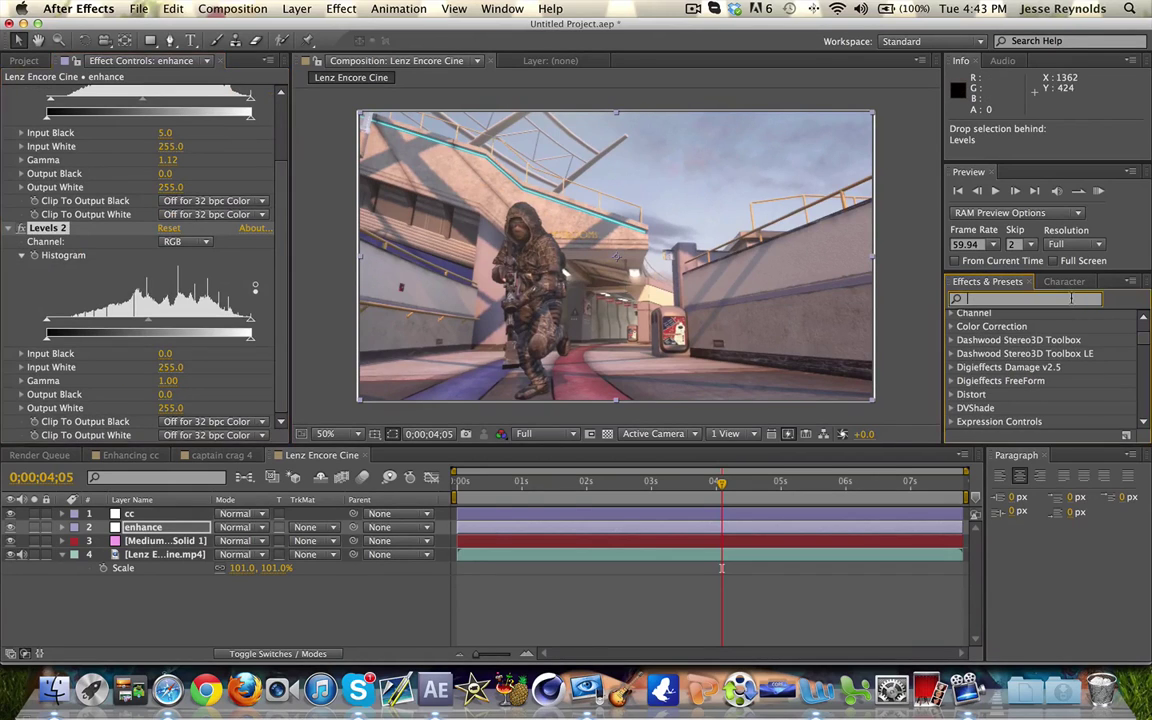
text(tint)
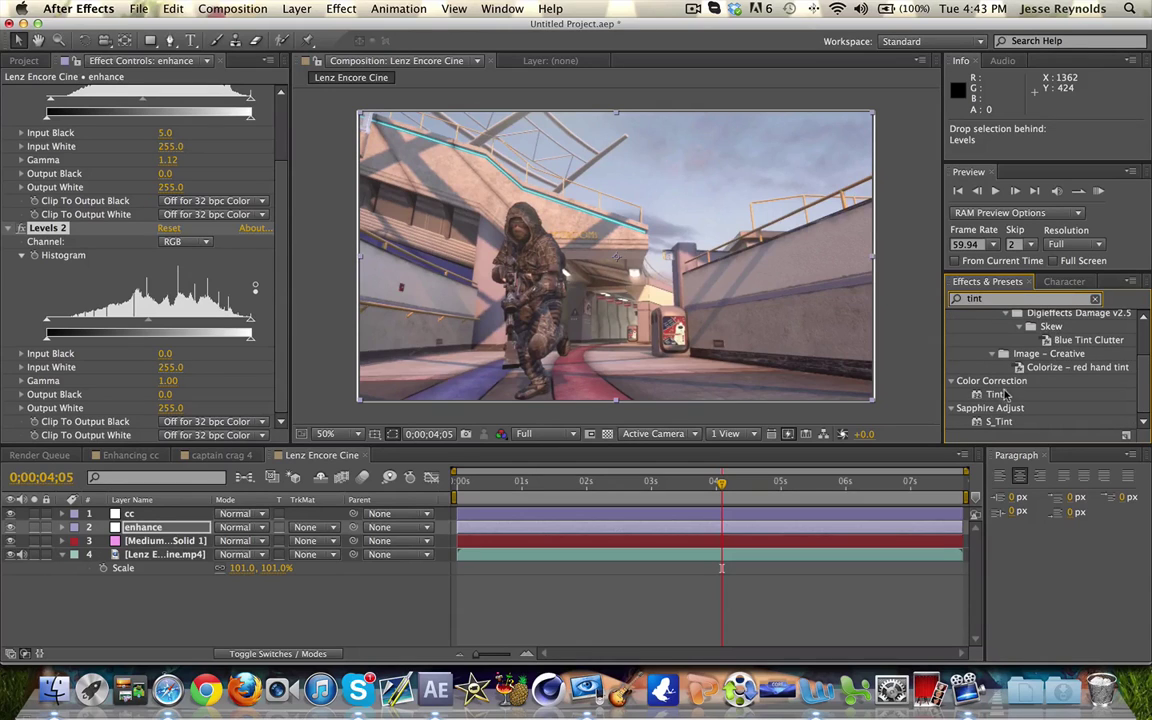
drag(993, 394, 194, 200)
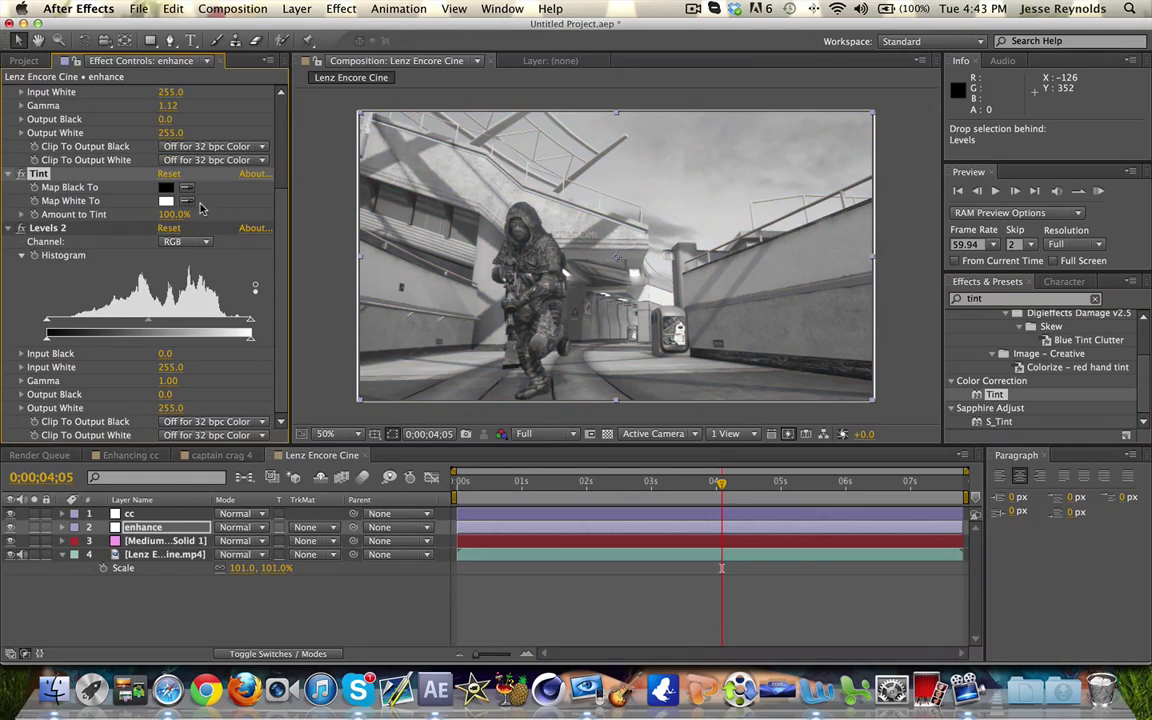
drag(176, 215, 116, 200)
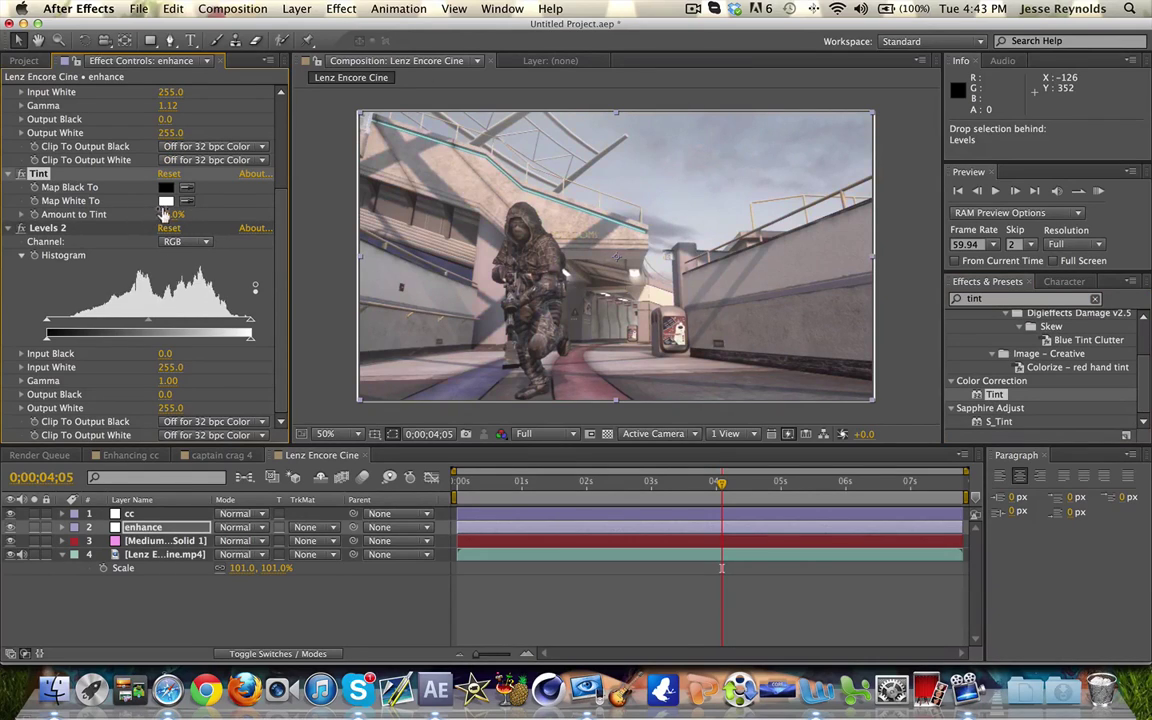
drag(163, 213, 152, 211)
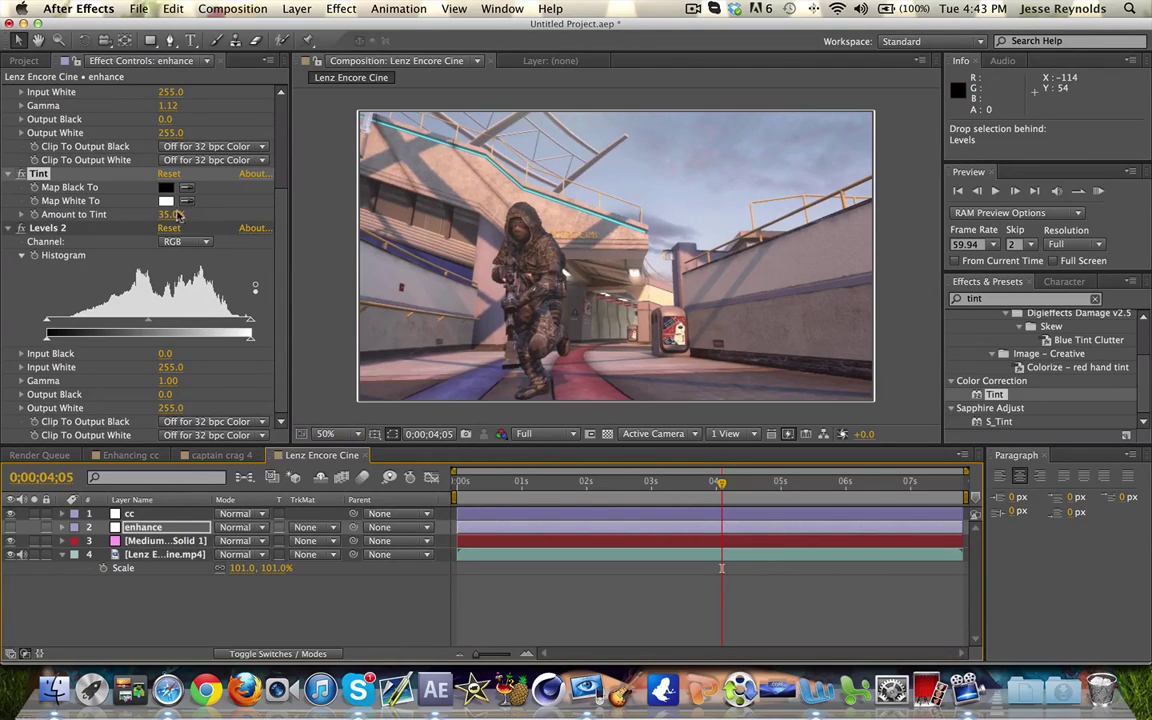
Set the Levels 2 Input Black to 26
drag(277, 287, 277, 186)
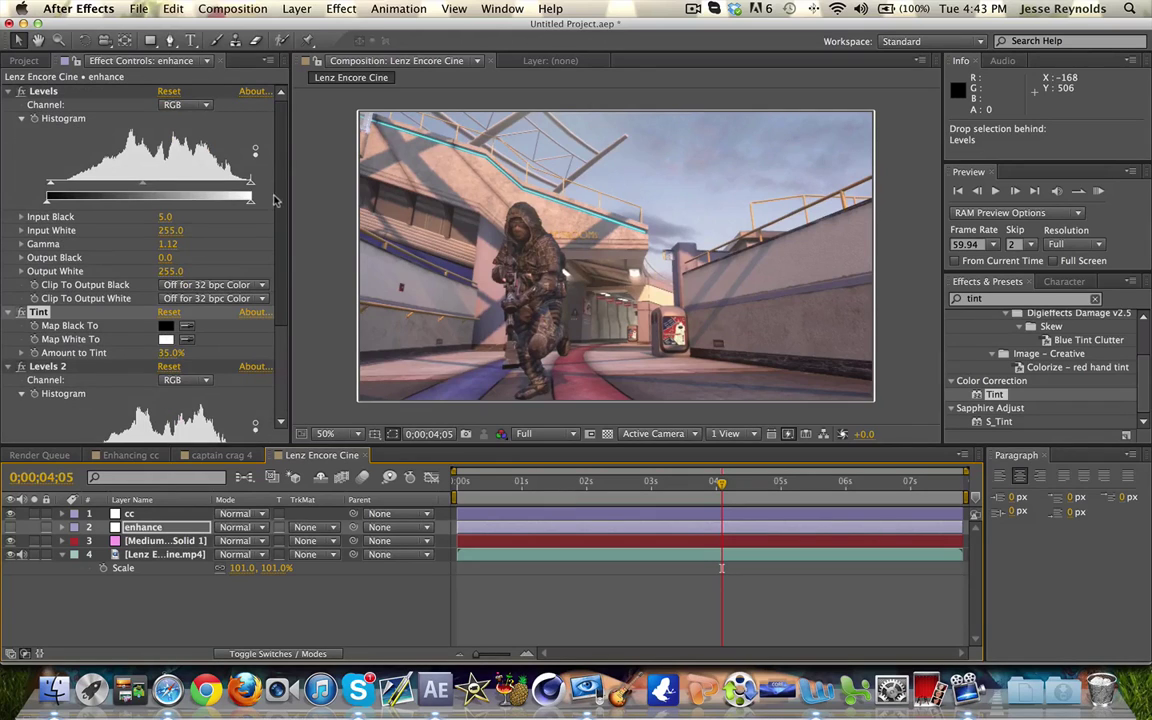
scroll(250, 215, down, 2)
scroll(250, 215, up, 2)
scroll(245, 200, down, 3)
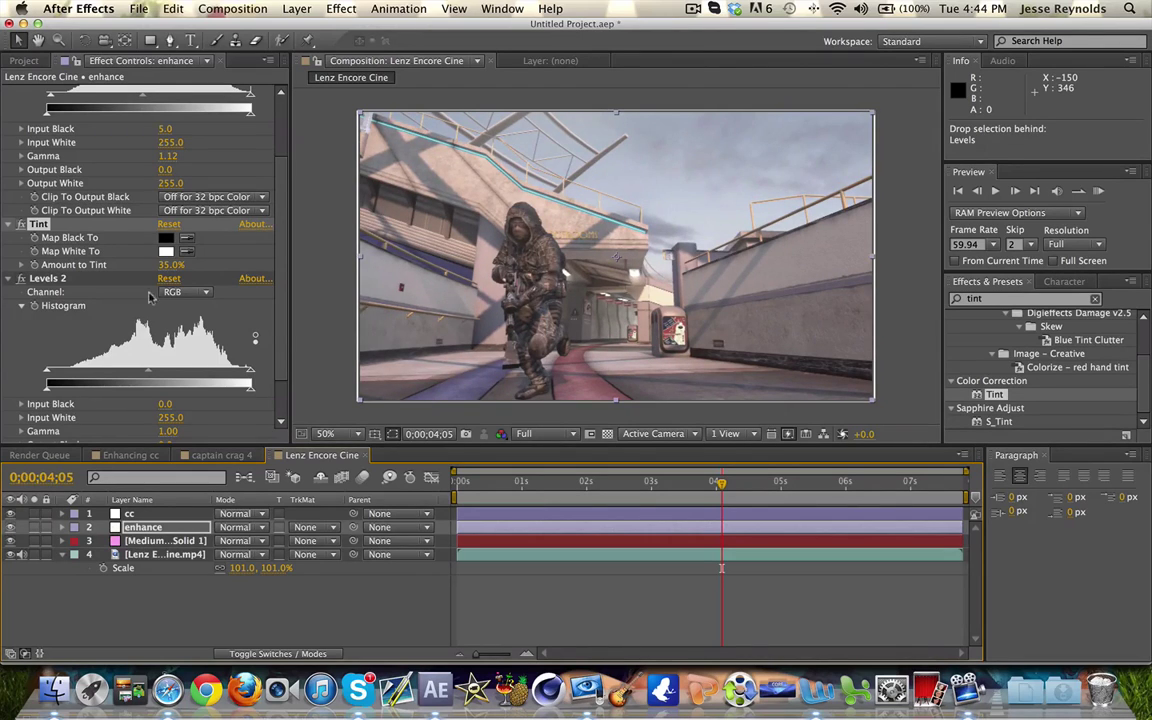
scroll(278, 340, down, 3)
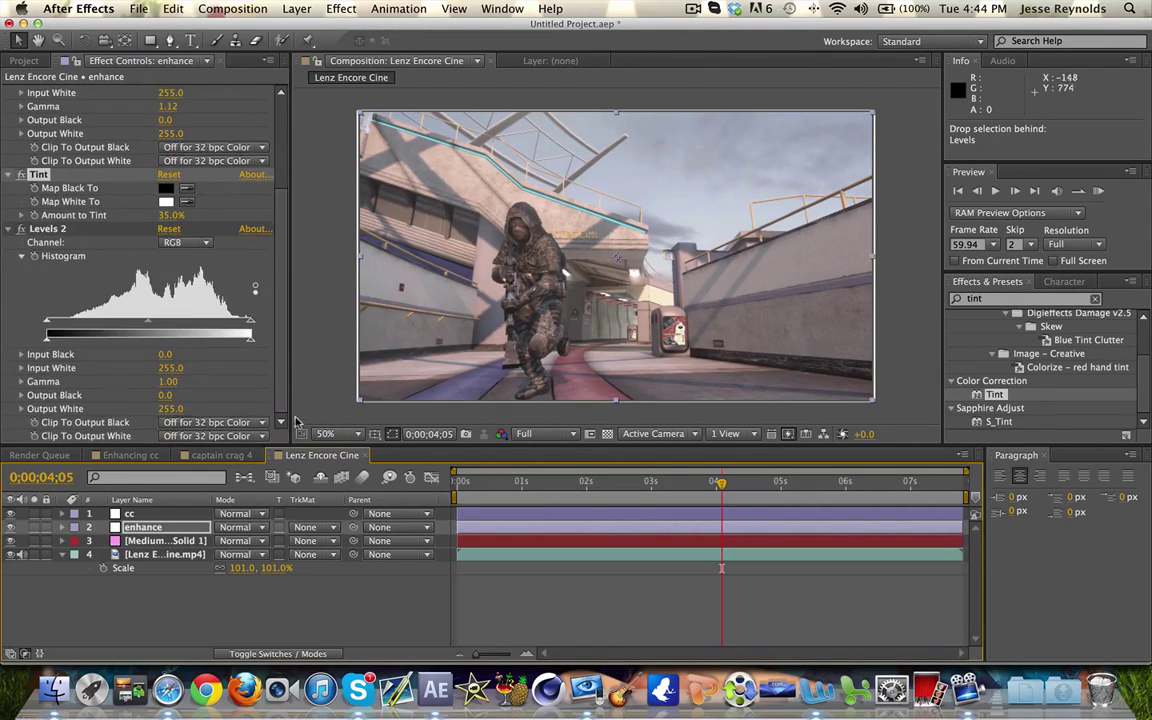
drag(163, 360, 172, 356)
click(174, 354)
text(26)
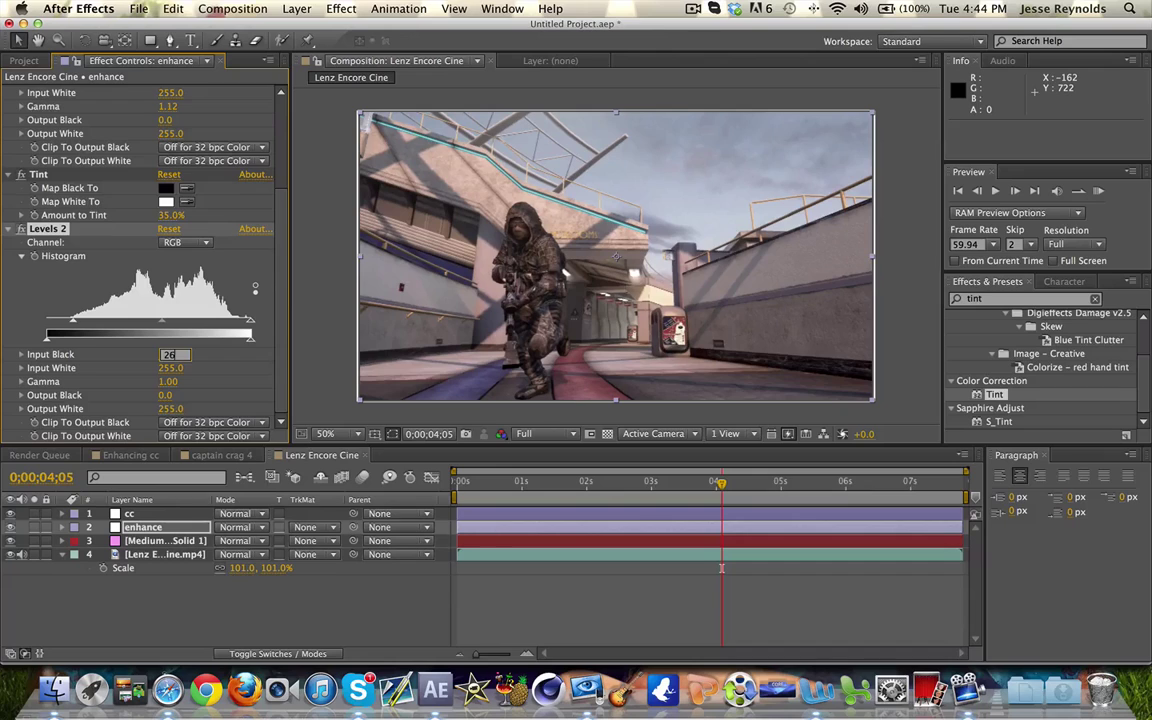
key(Return)
Set the Levels 2 Input White to 246
drag(172, 374, 174, 368)
click(172, 368)
text(24)
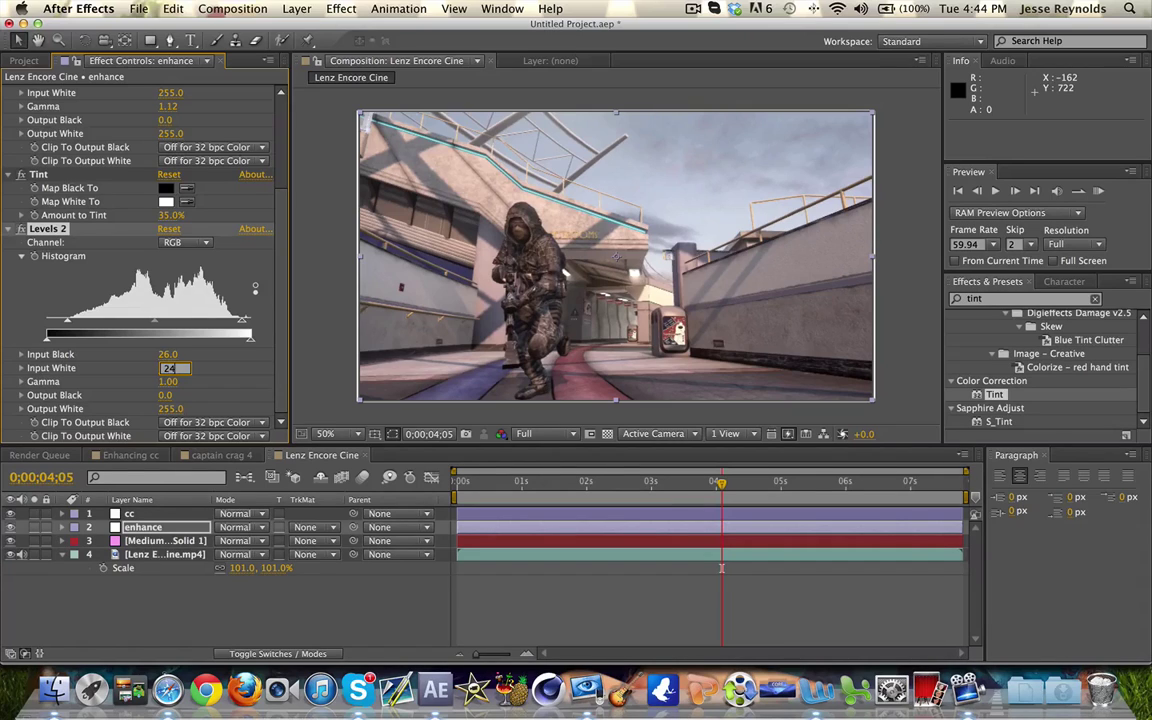
text(6)
key(Return)
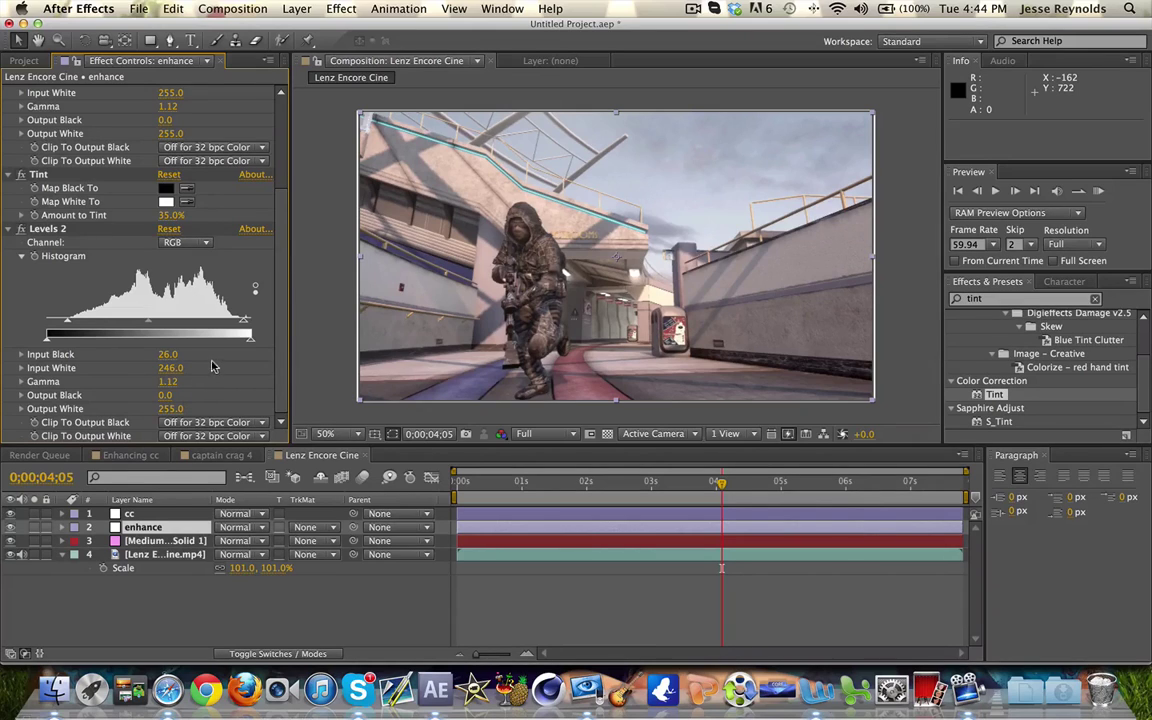
Toggle the solid and enhance layers off and on to compare, then select cc
click(9, 528)
click(9, 540)
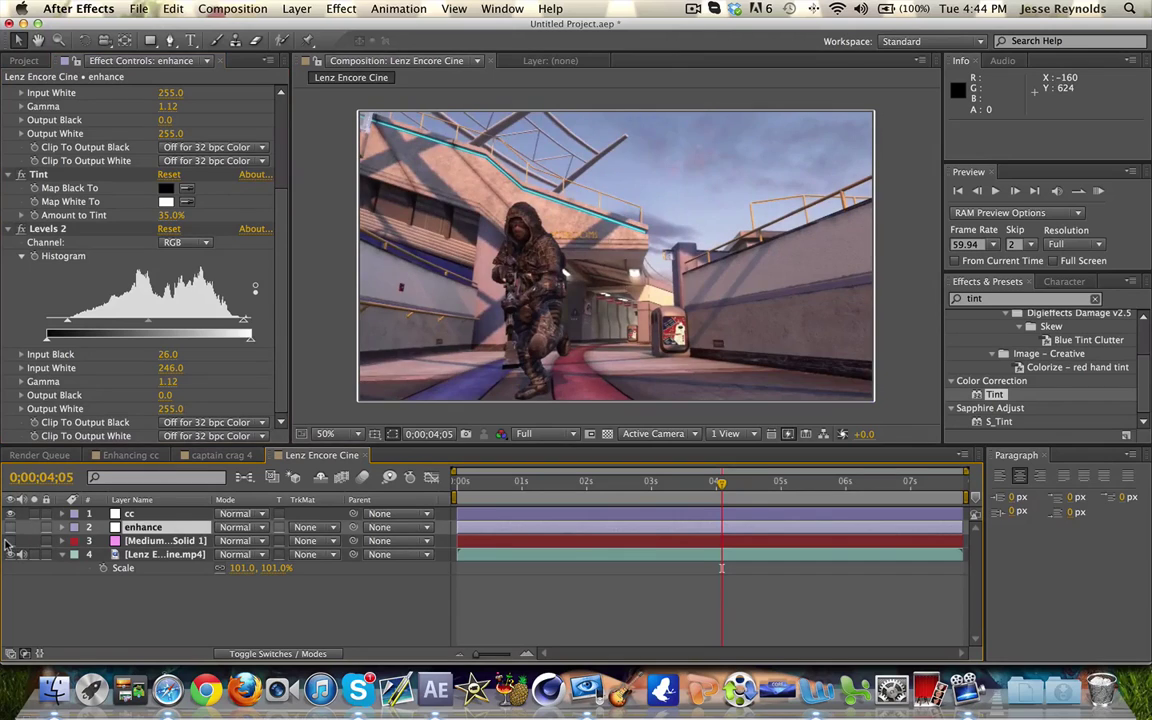
click(9, 541)
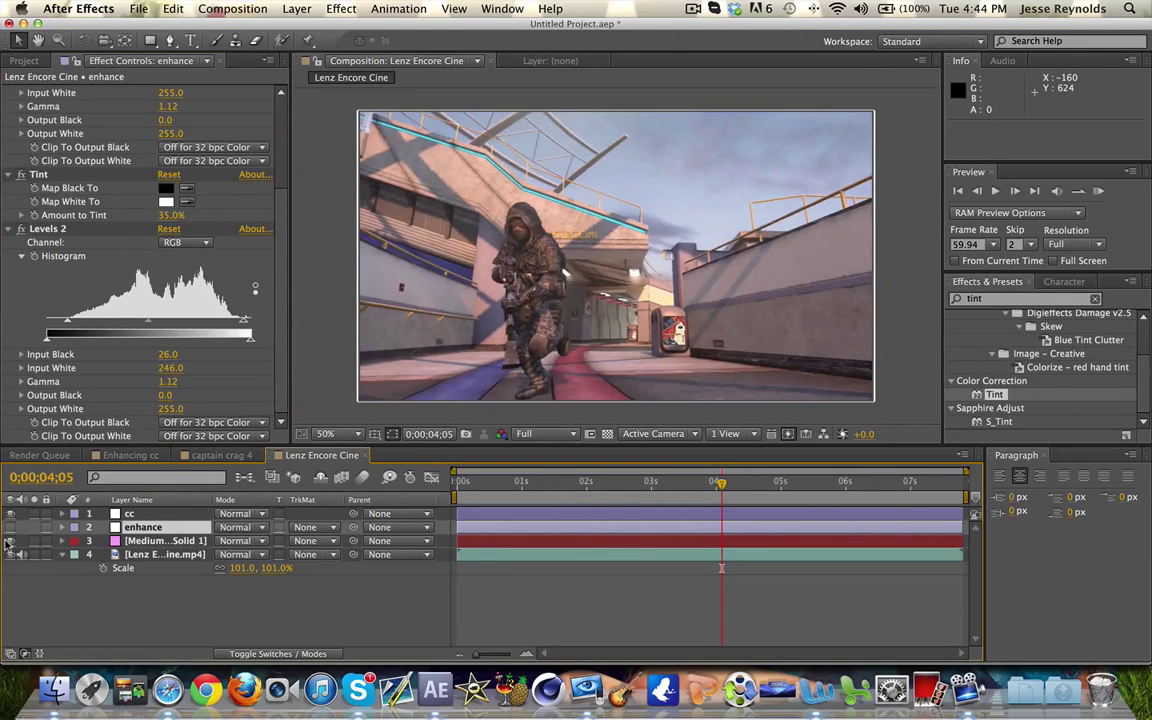
click(9, 528)
click(9, 528)
click(9, 528)
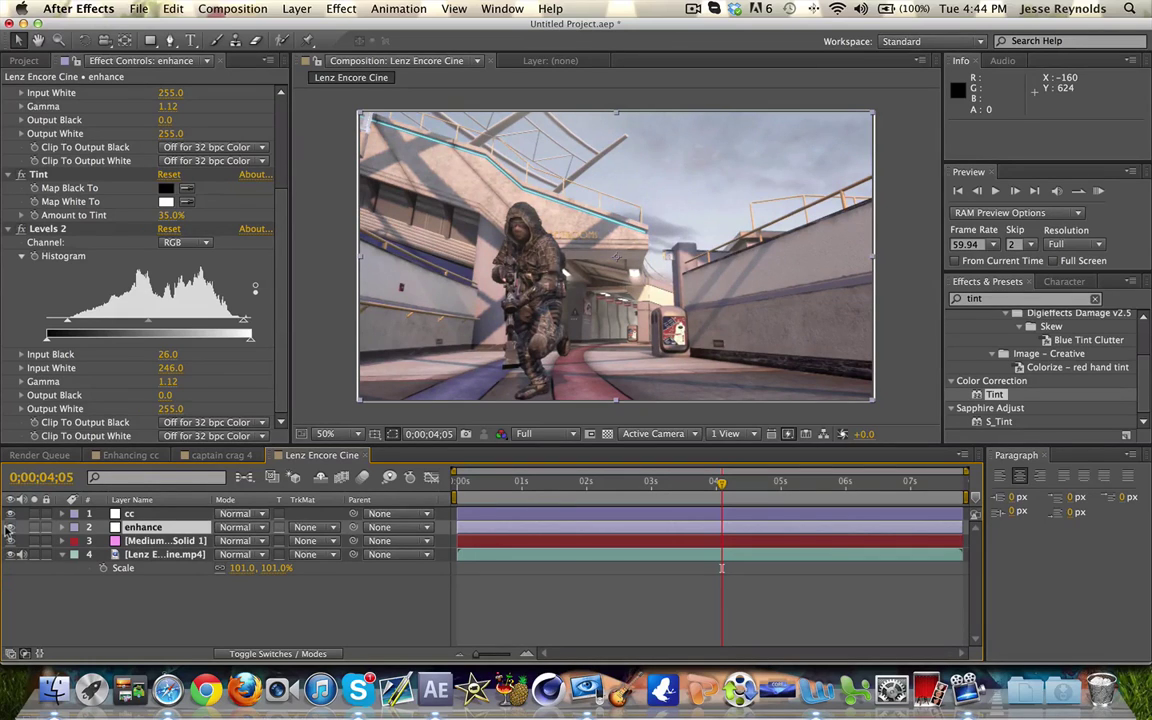
click(9, 528)
click(9, 528)
click(9, 528)
click(9, 528)
click(9, 528)
click(9, 528)
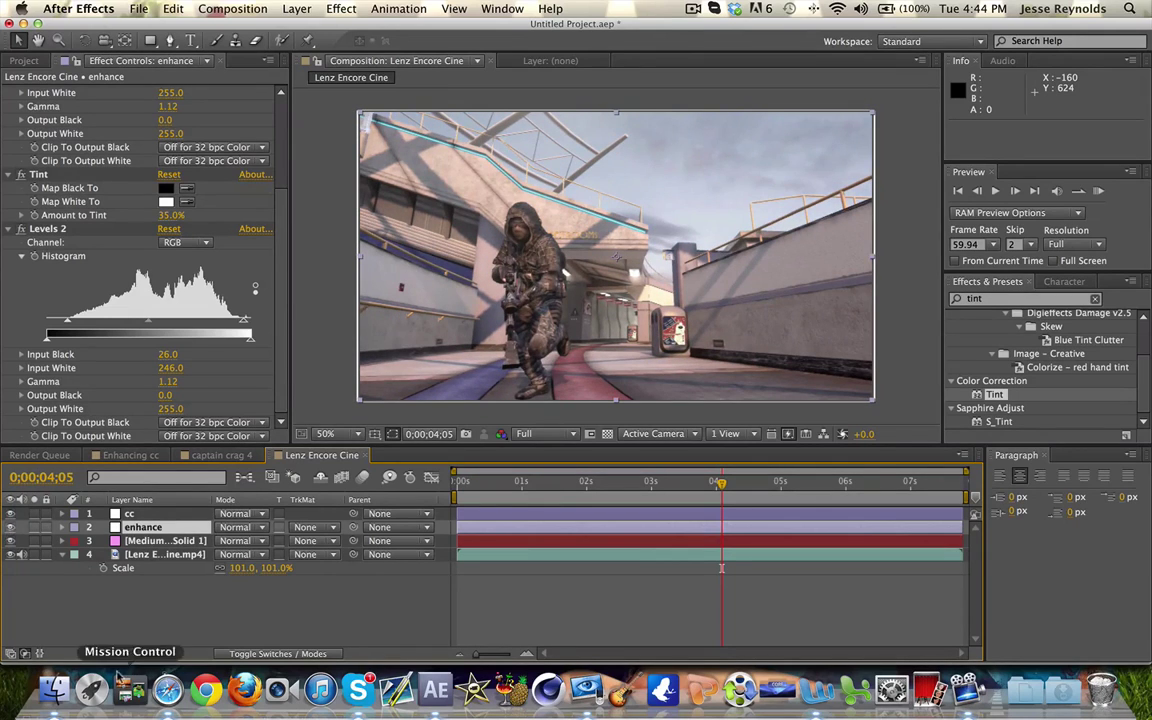
click(133, 515)
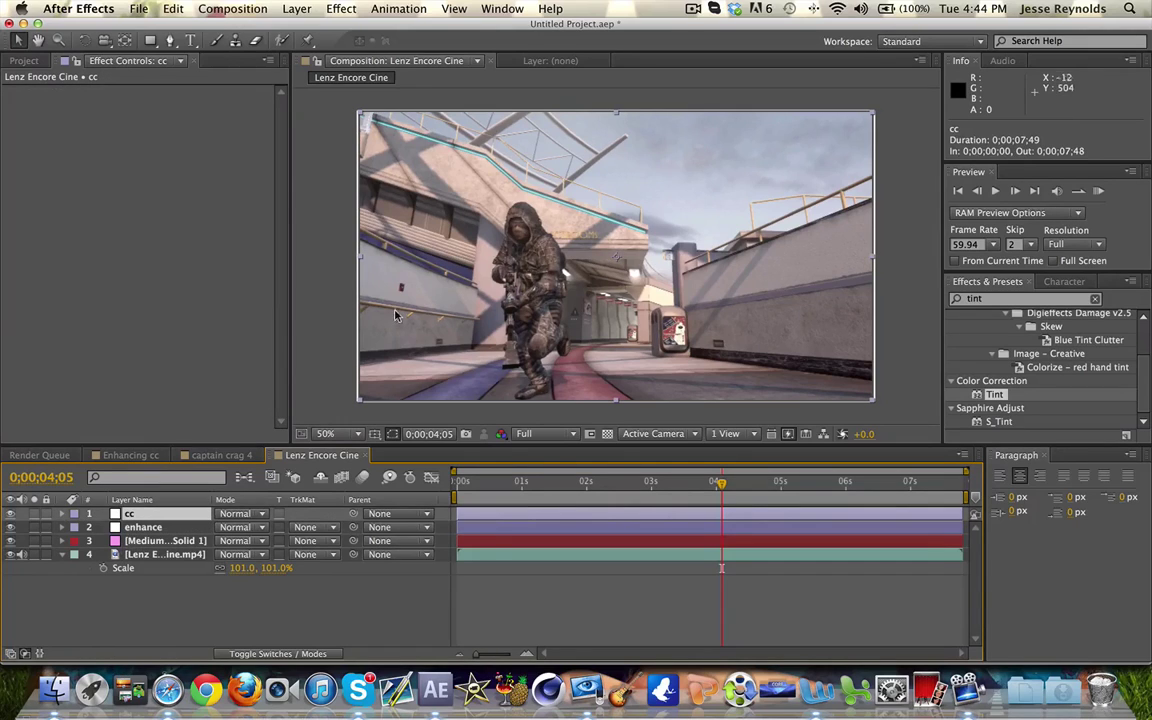
Apply Curves to the cc layer and bend it into an S-shaped contrast curve
click(1094, 301)
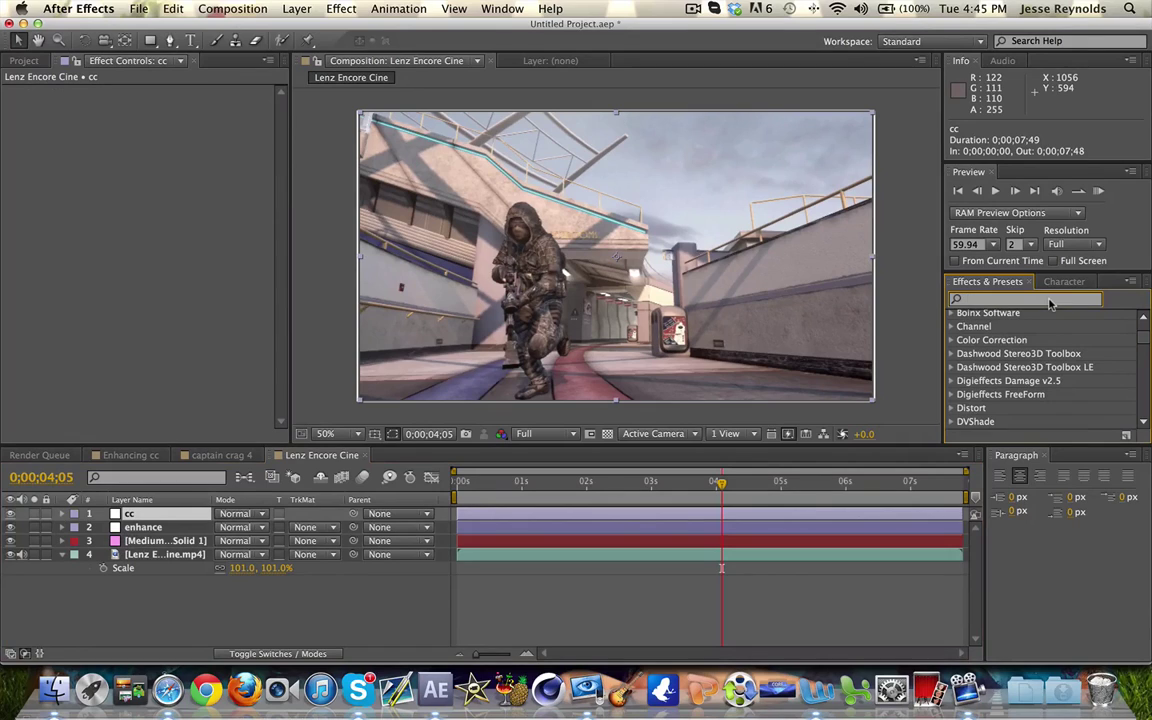
text(curves)
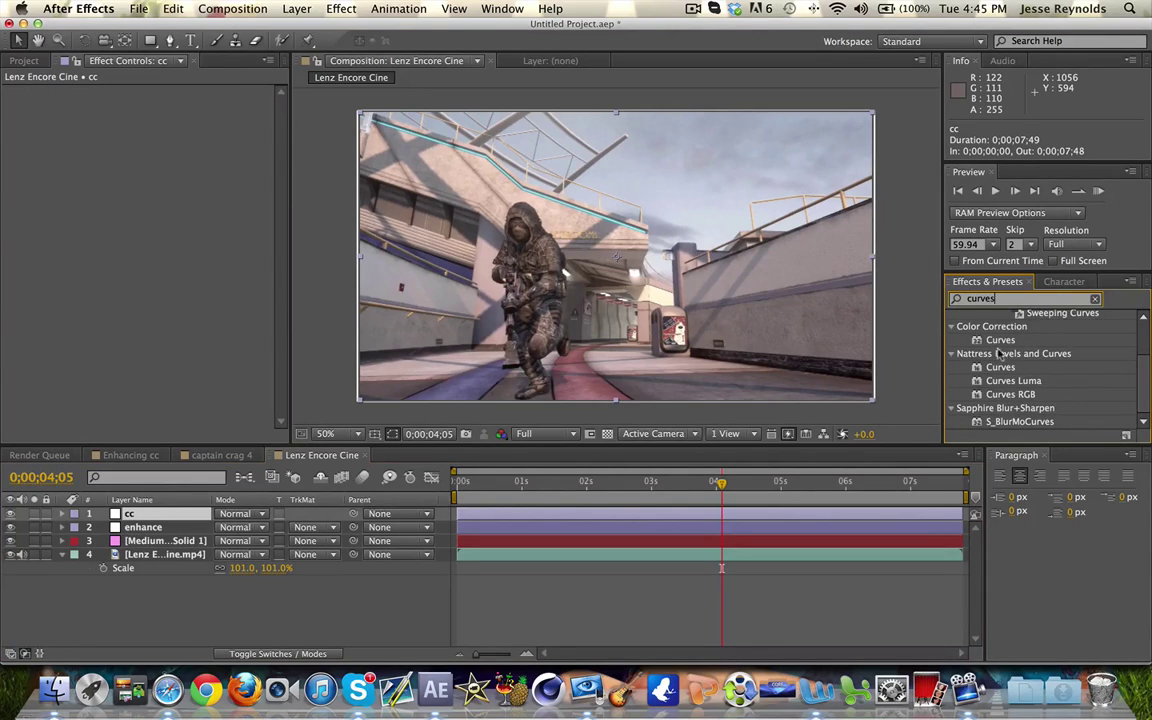
drag(1000, 340, 758, 513)
drag(64, 235, 76, 240)
mouse_move(125, 157)
mouse_down()
mouse_move(133, 170)
mouse_move(136, 155)
mouse_up()
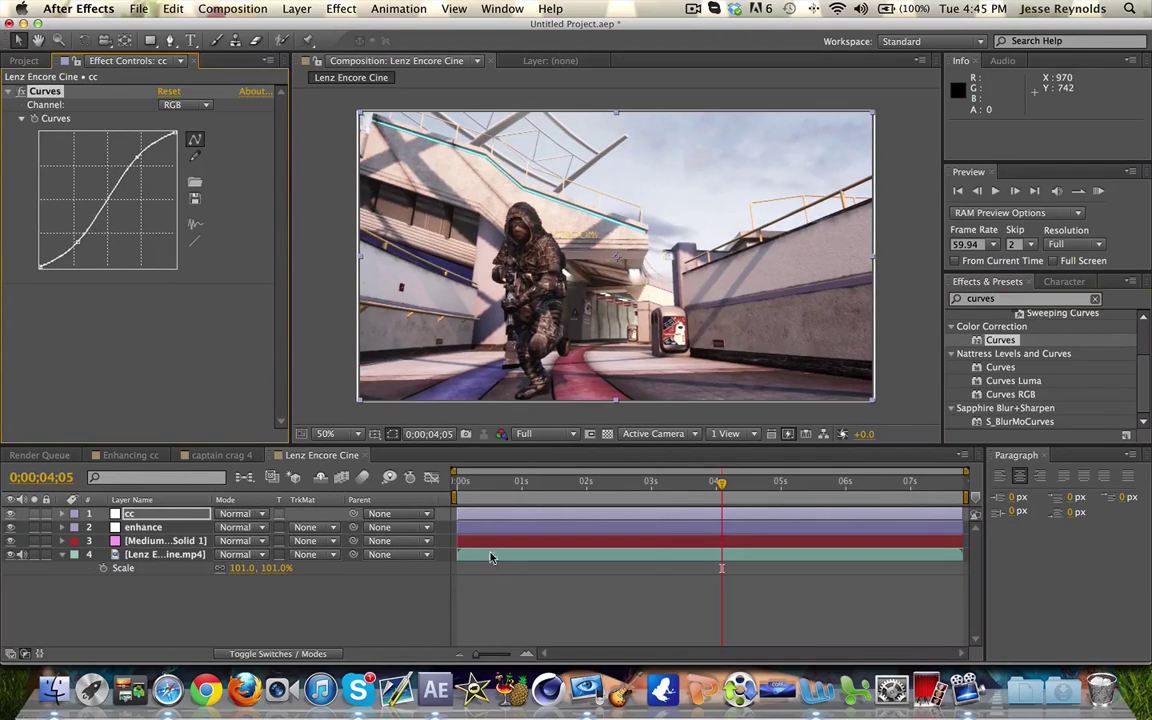
Lower the cc layer's opacity to 52%
key(t)
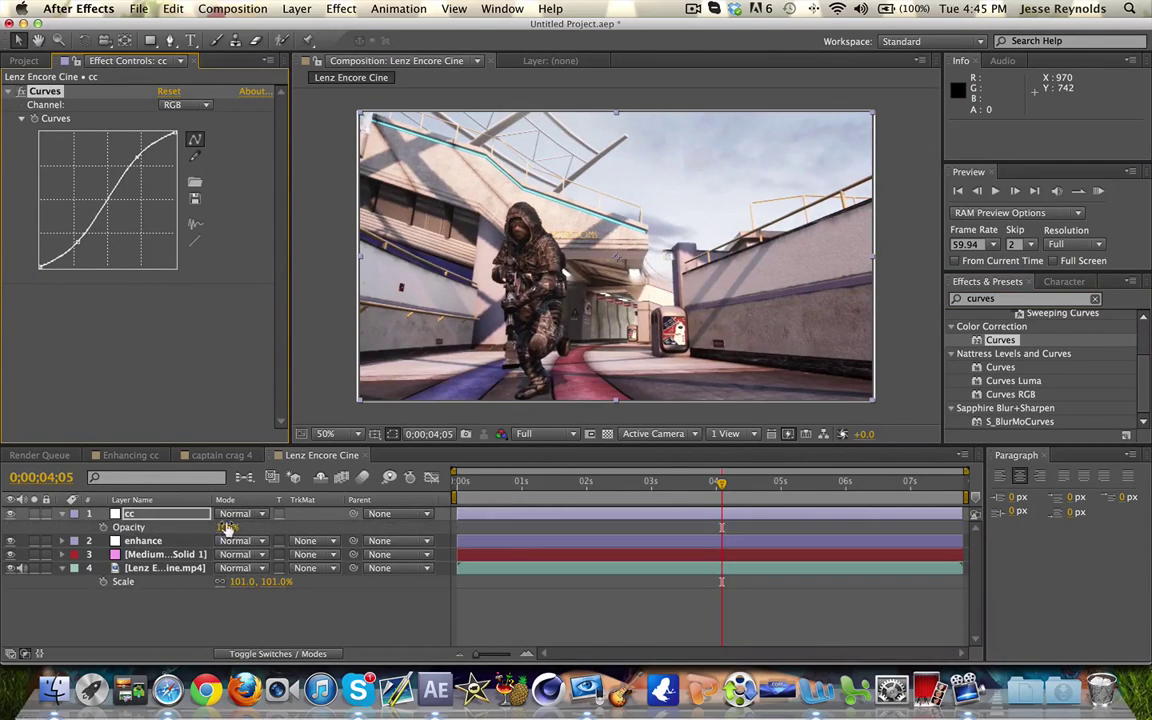
mouse_move(224, 528)
mouse_down()
mouse_move(213, 535)
mouse_move(225, 527)
mouse_up()
click(169, 518)
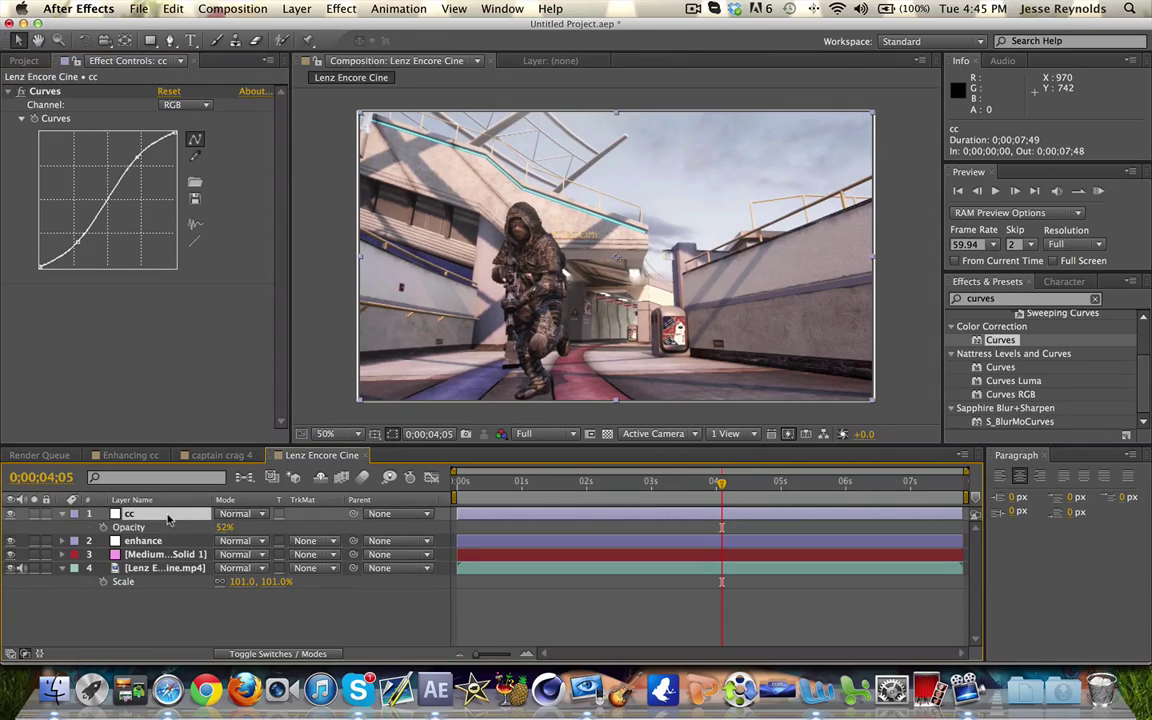
Restore the deleted cc layer and remove its Curves effect
key(Delete)
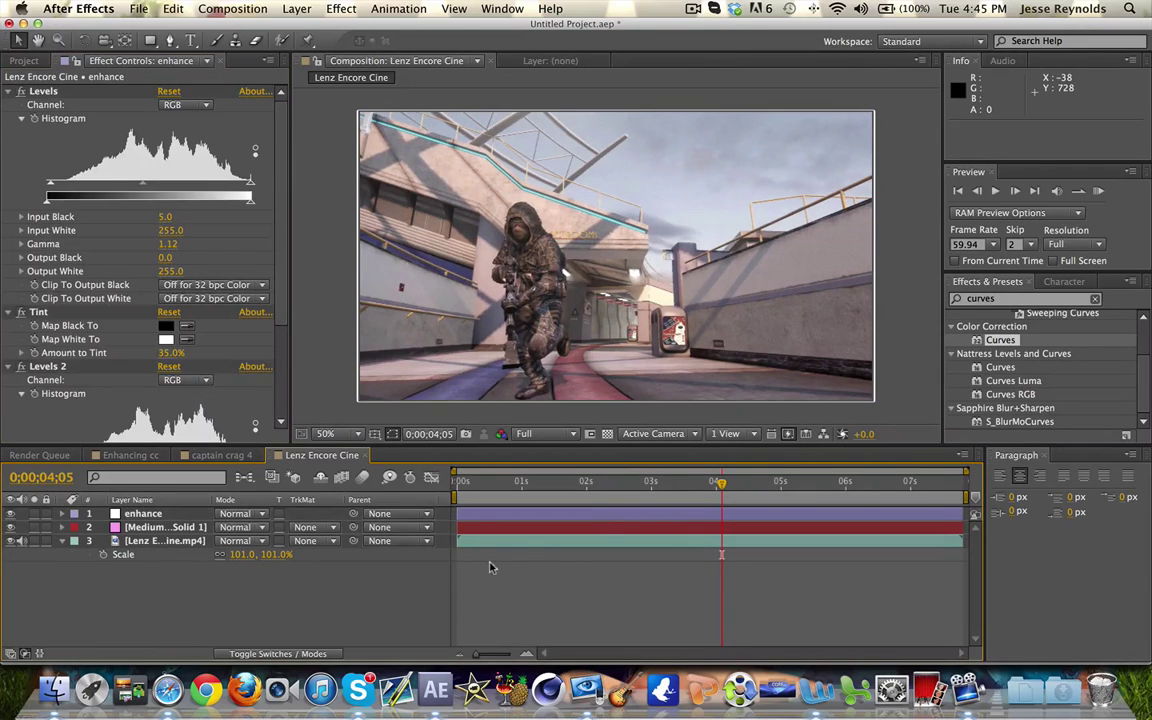
key(super+z)
click(57, 92)
key(Delete)
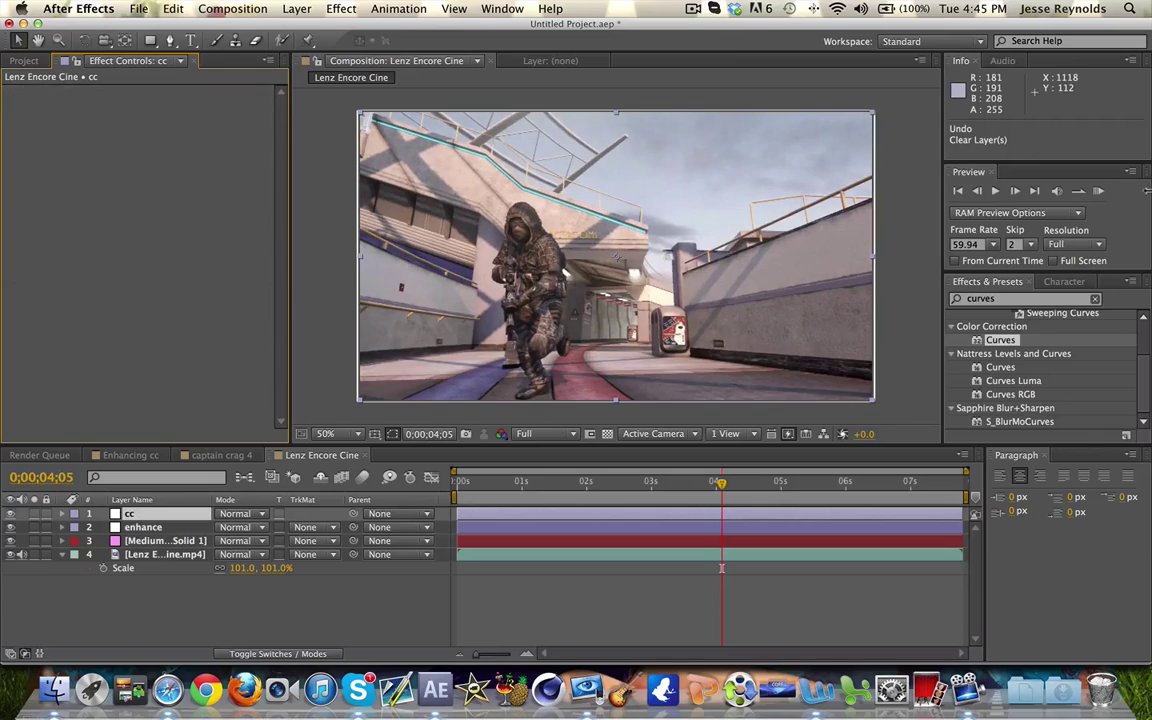
Apply the 'cc' preset with Curves, Tritone, Vibrance, Tint and Sharpen to the cc layer
click(1095, 300)
text(cc)
scroll(1030, 360, down, 10)
drag(1010, 358, 866, 511)
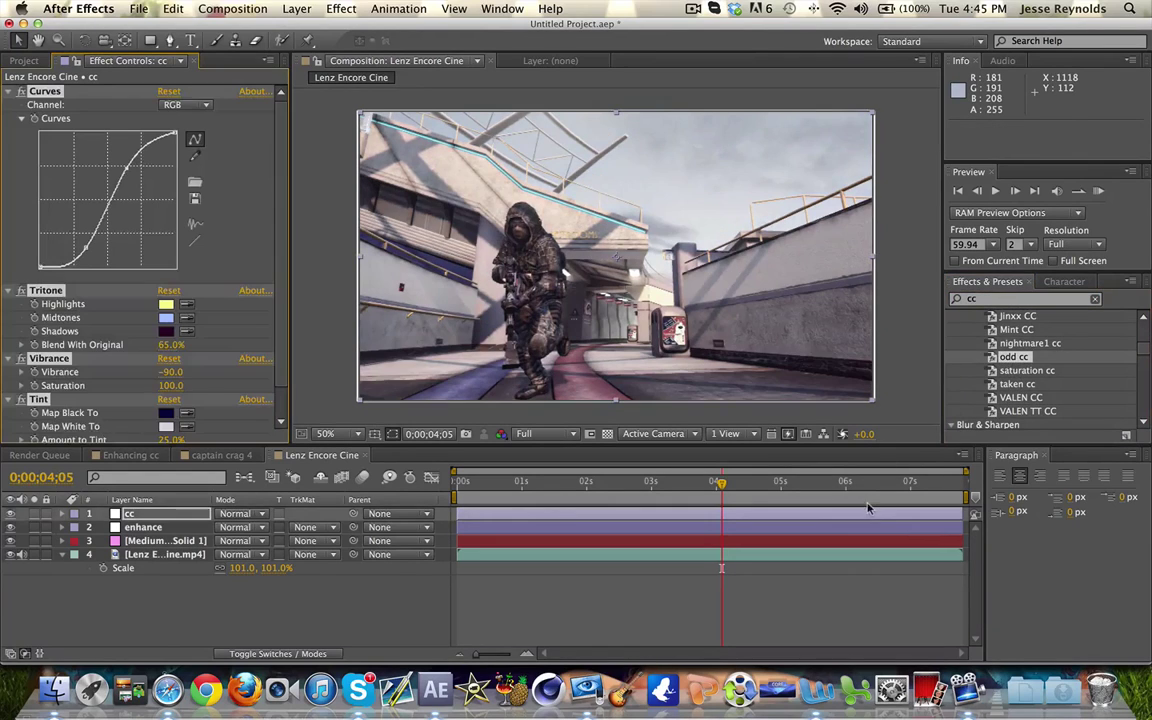
click(494, 622)
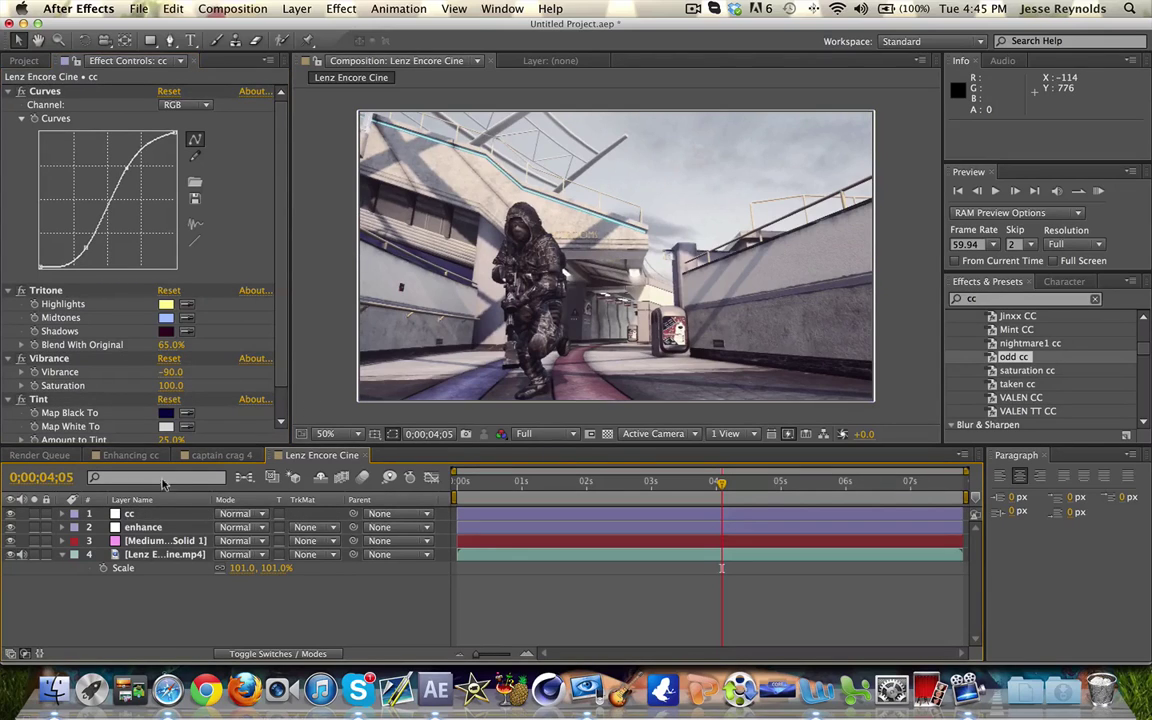
scroll(272, 377, down, 2)
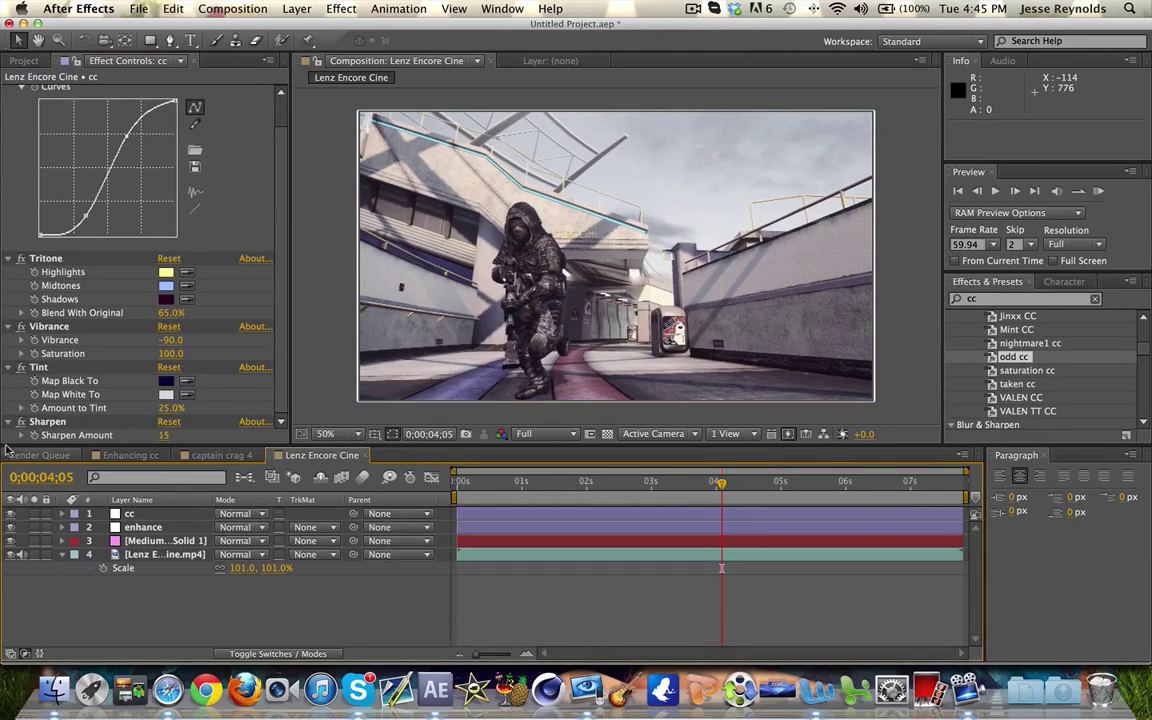
scroll(272, 157, up, 2)
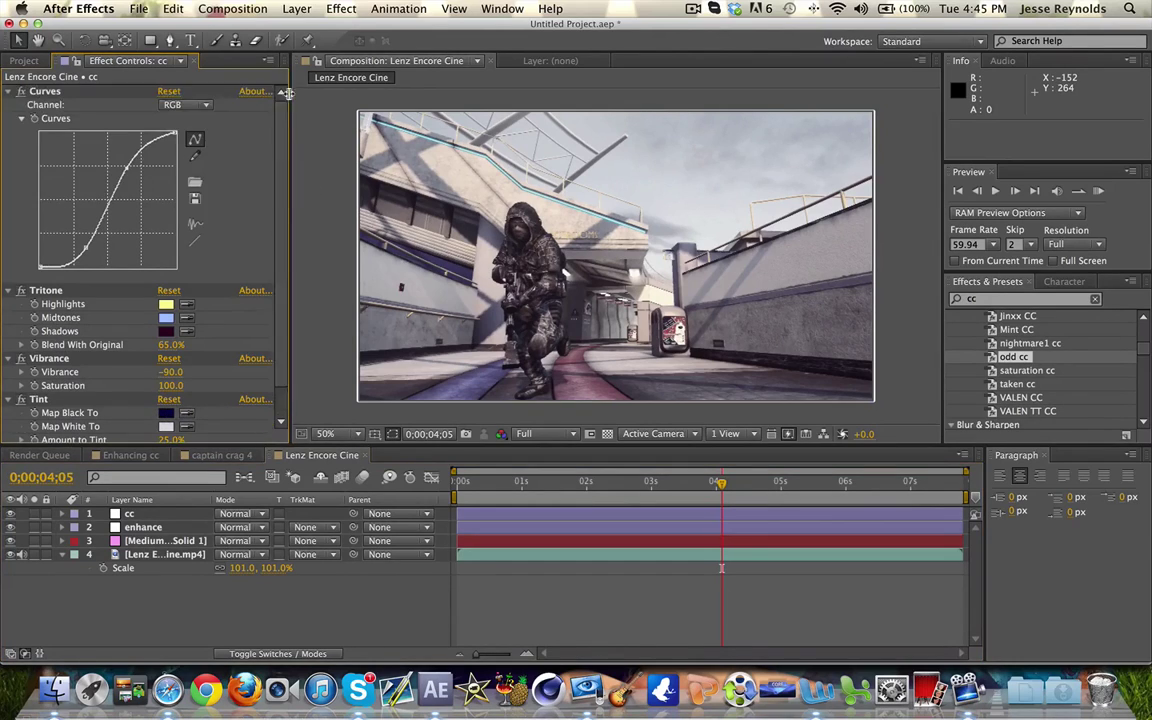
Preview the red Curves channel, then switch back to RGB
click(172, 106)
click(185, 135)
click(180, 105)
click(180, 120)
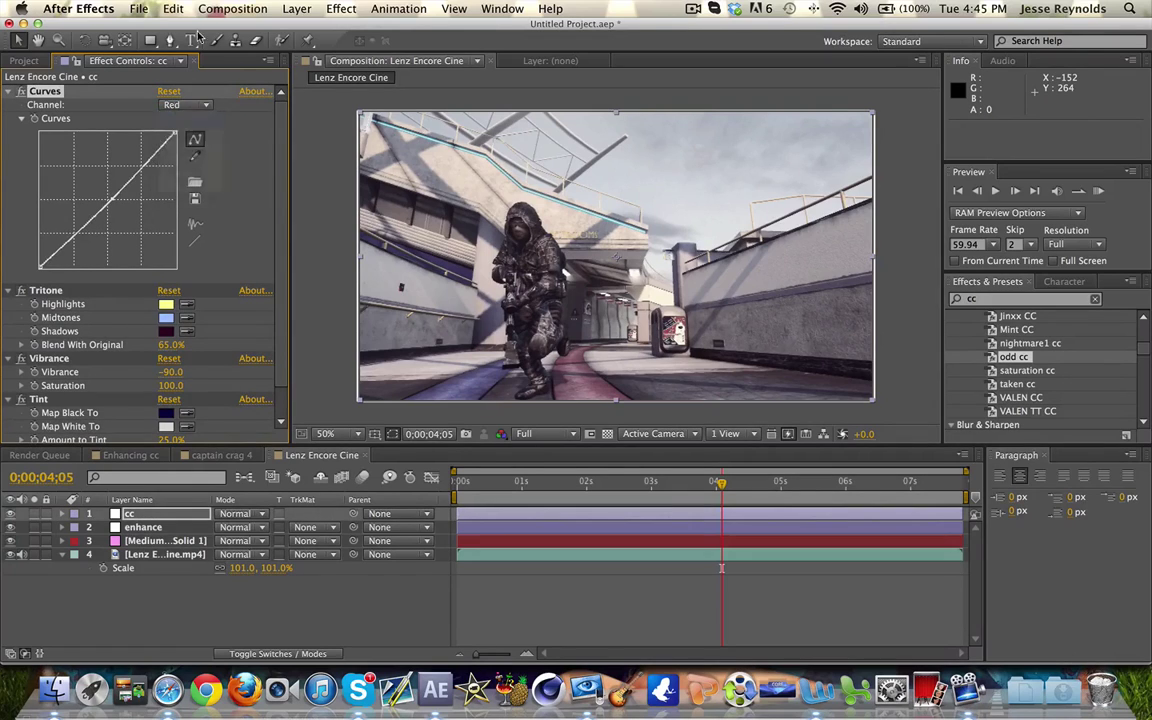
Select the cc layer and scrub the clip to around 0;00;04;16
click(617, 632)
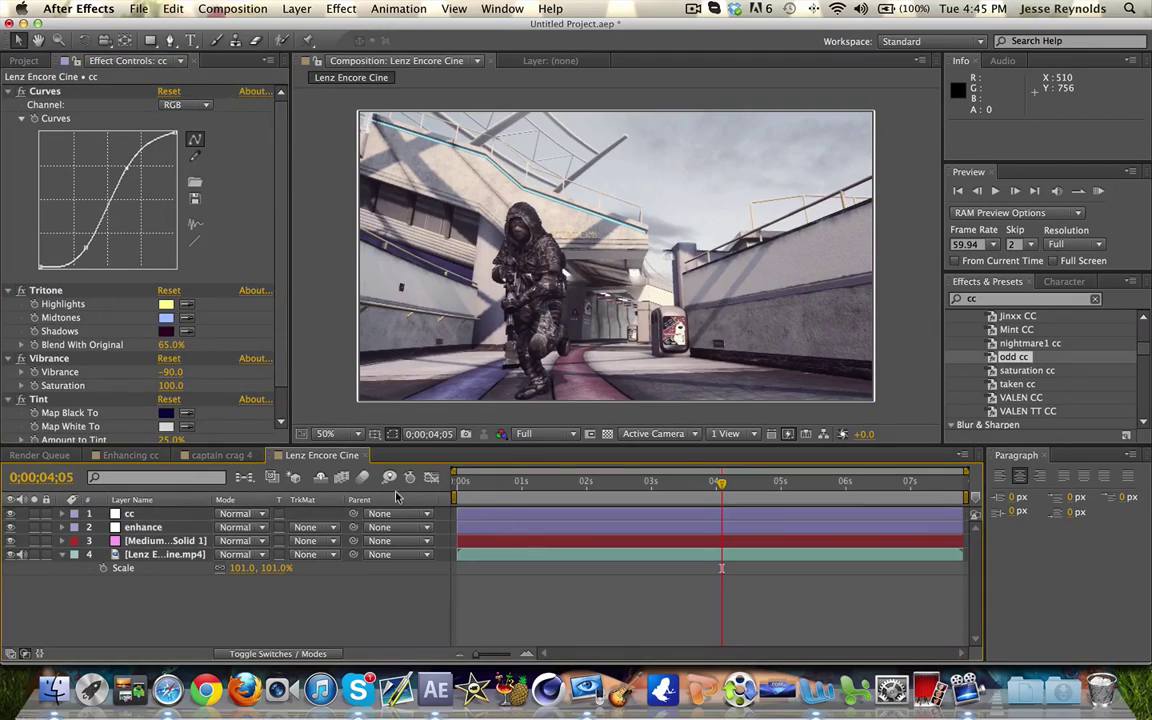
click(136, 514)
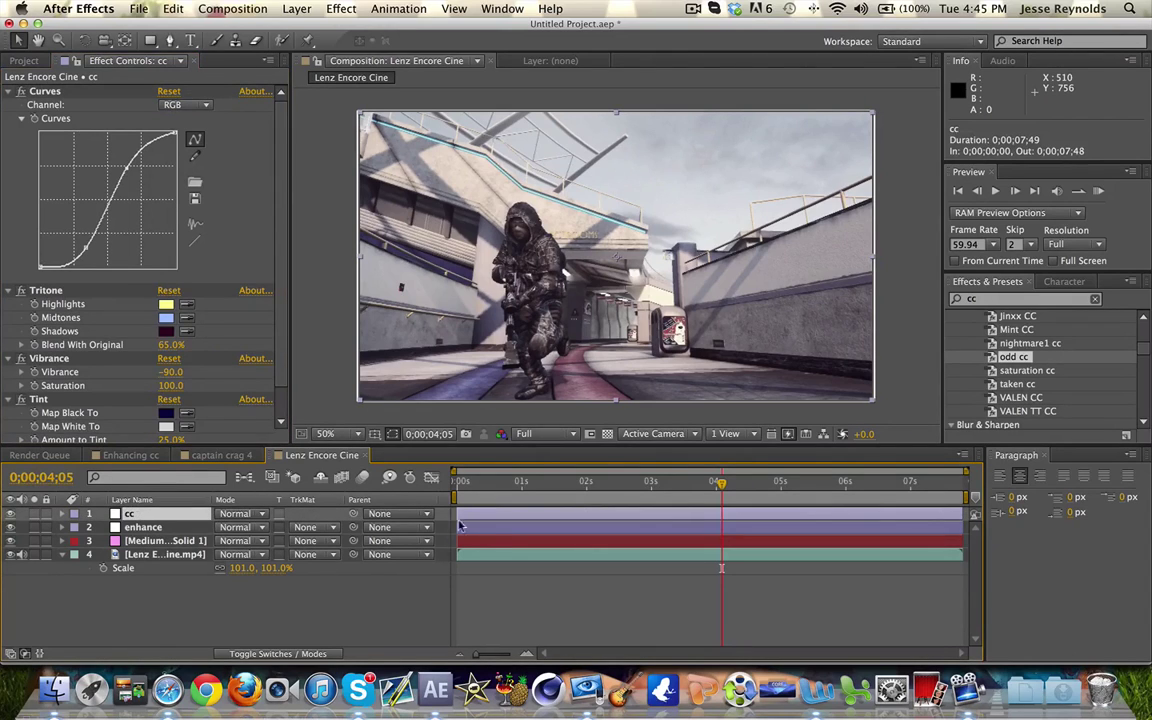
click(629, 483)
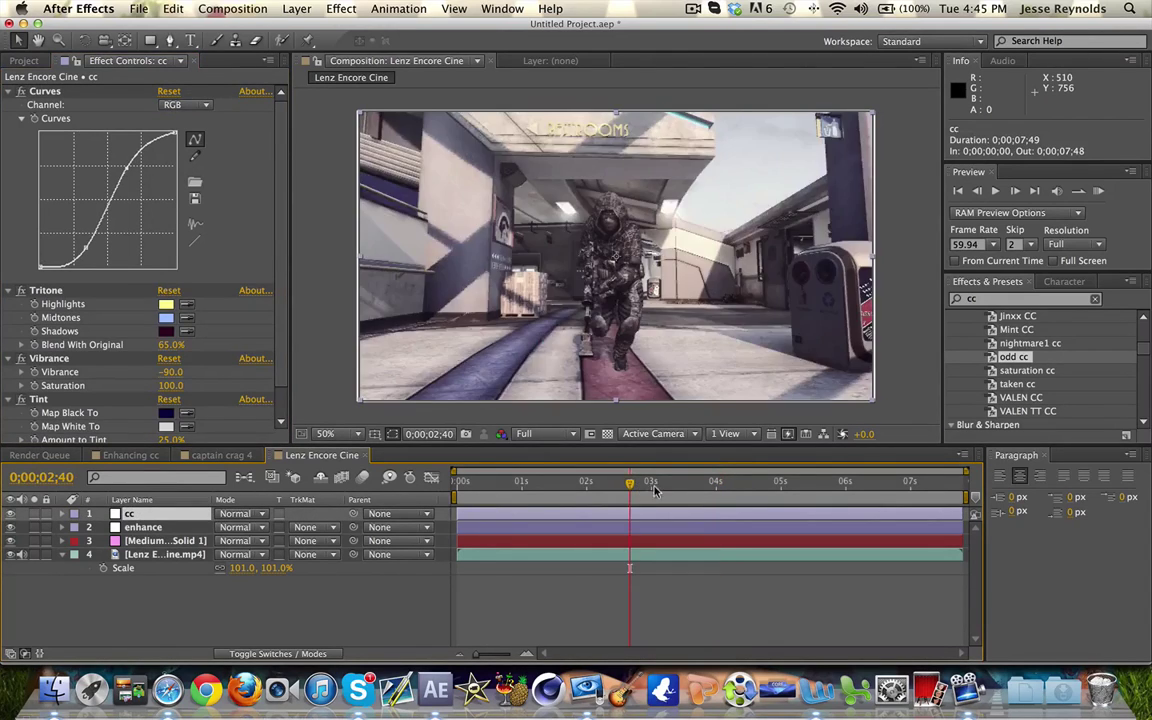
click(697, 483)
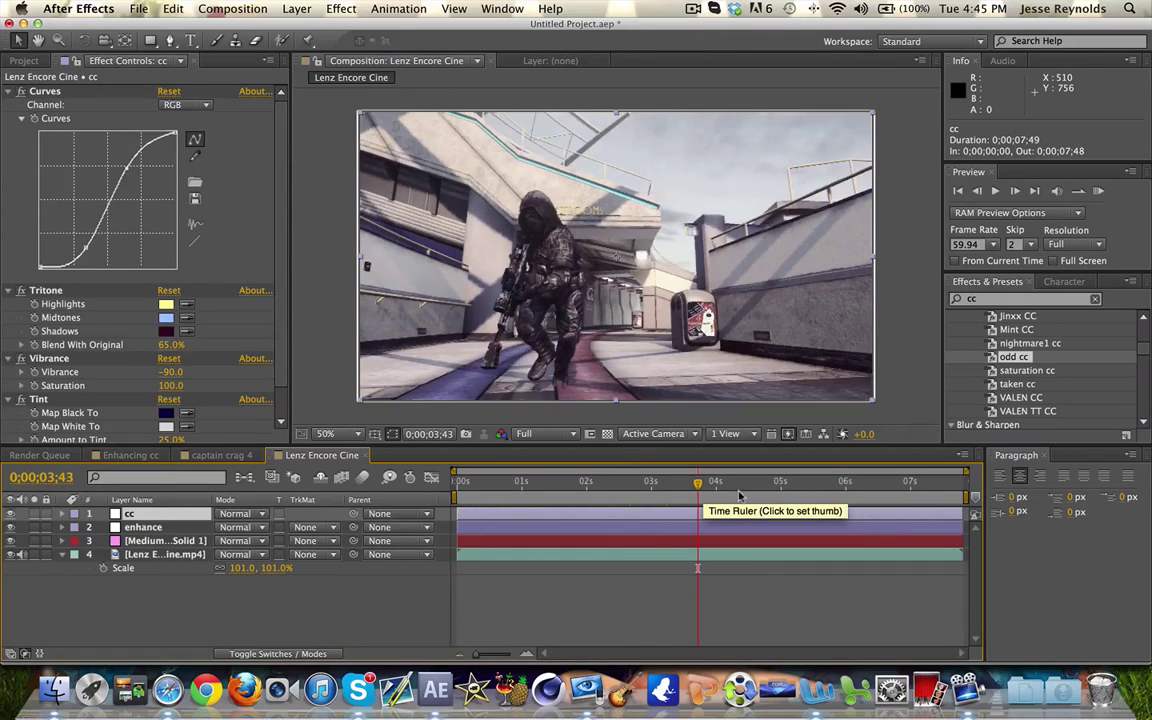
click(742, 494)
click(780, 485)
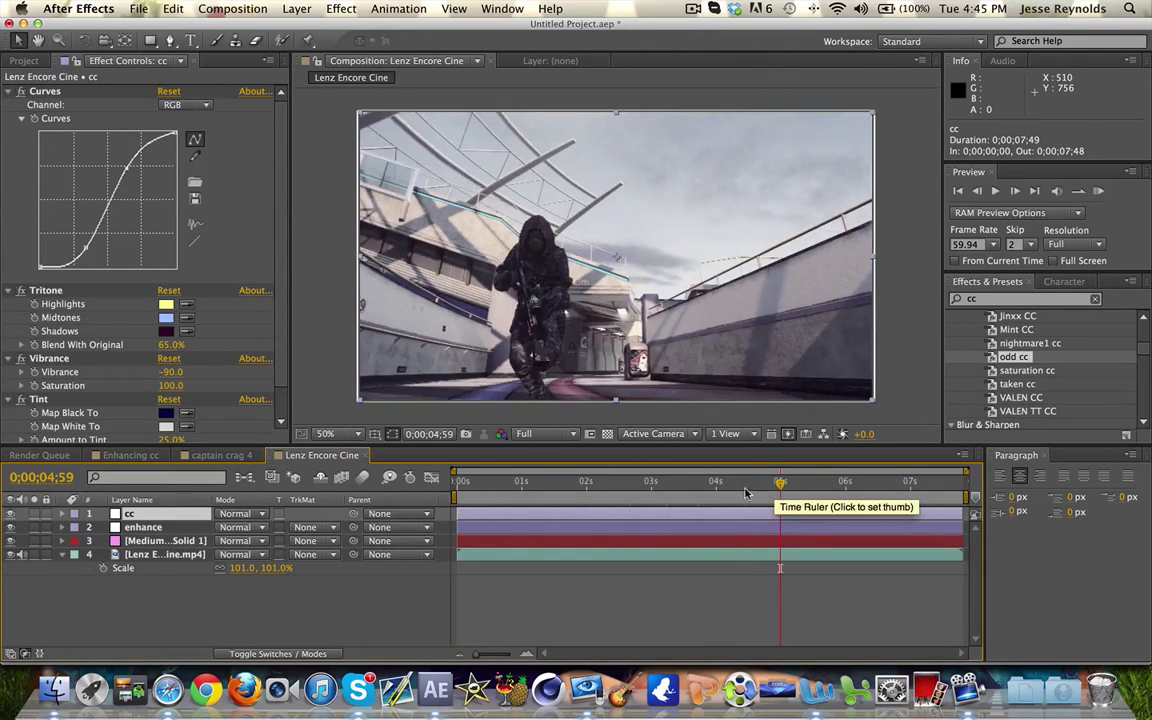
click(733, 485)
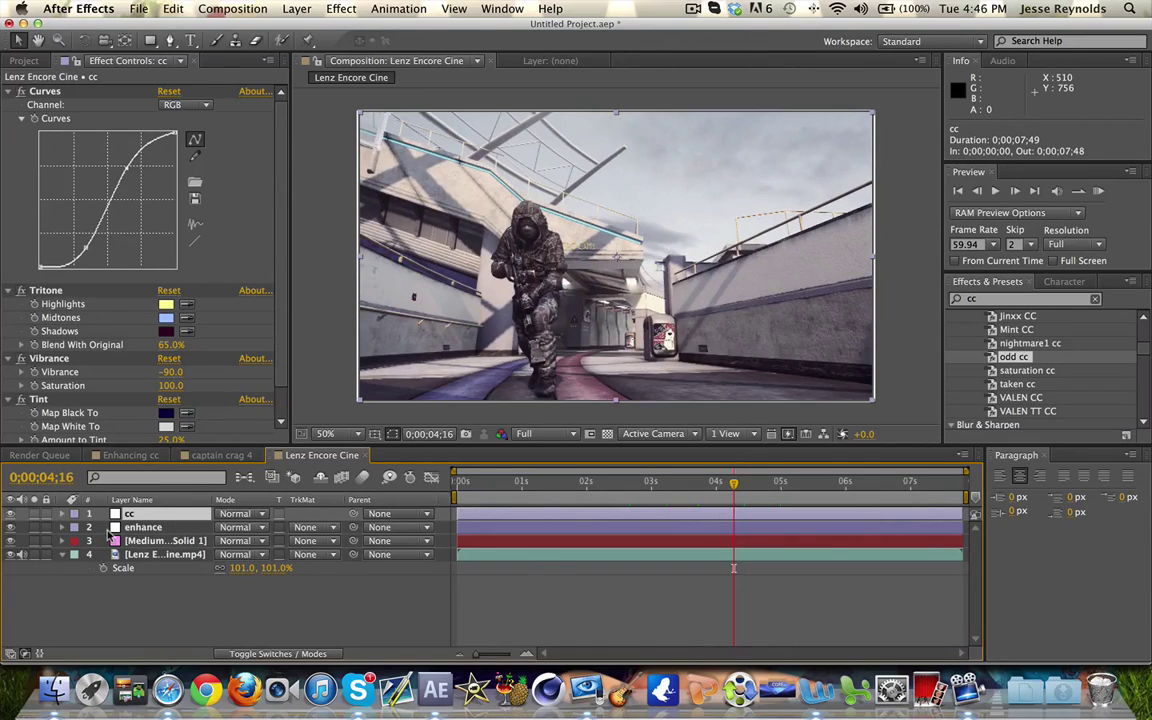
Set the cc layer's opacity to 69%
key(alt+shift+t)
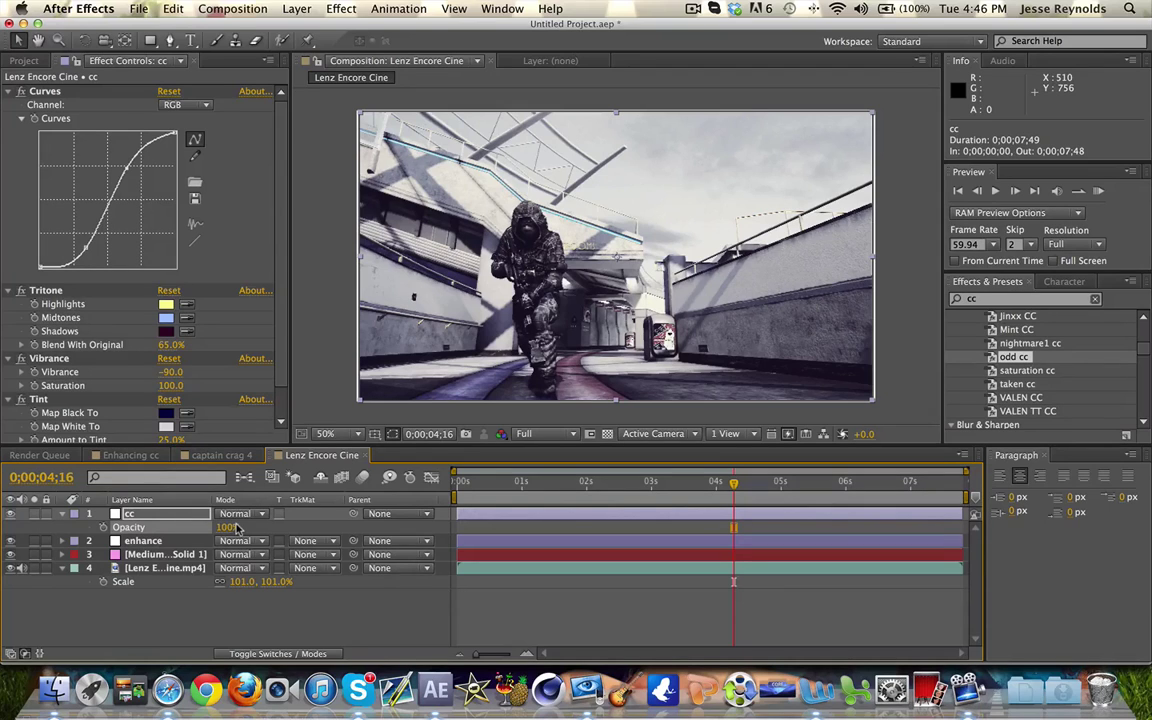
key(super+z)
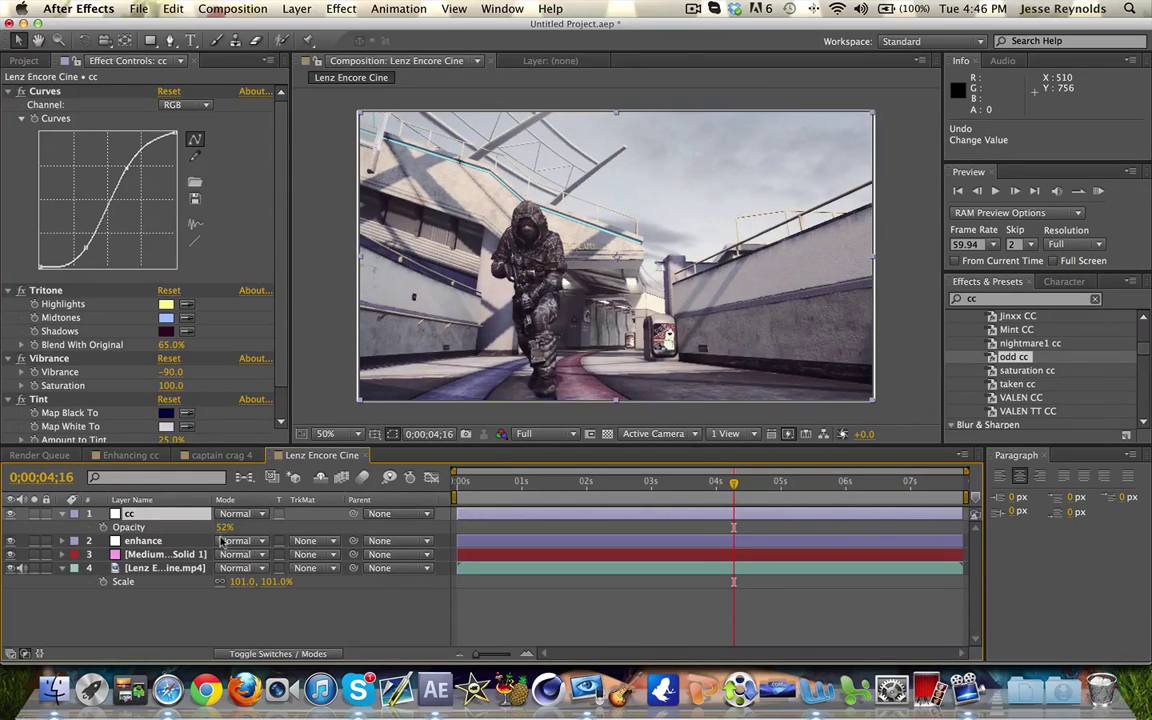
drag(220, 527, 240, 533)
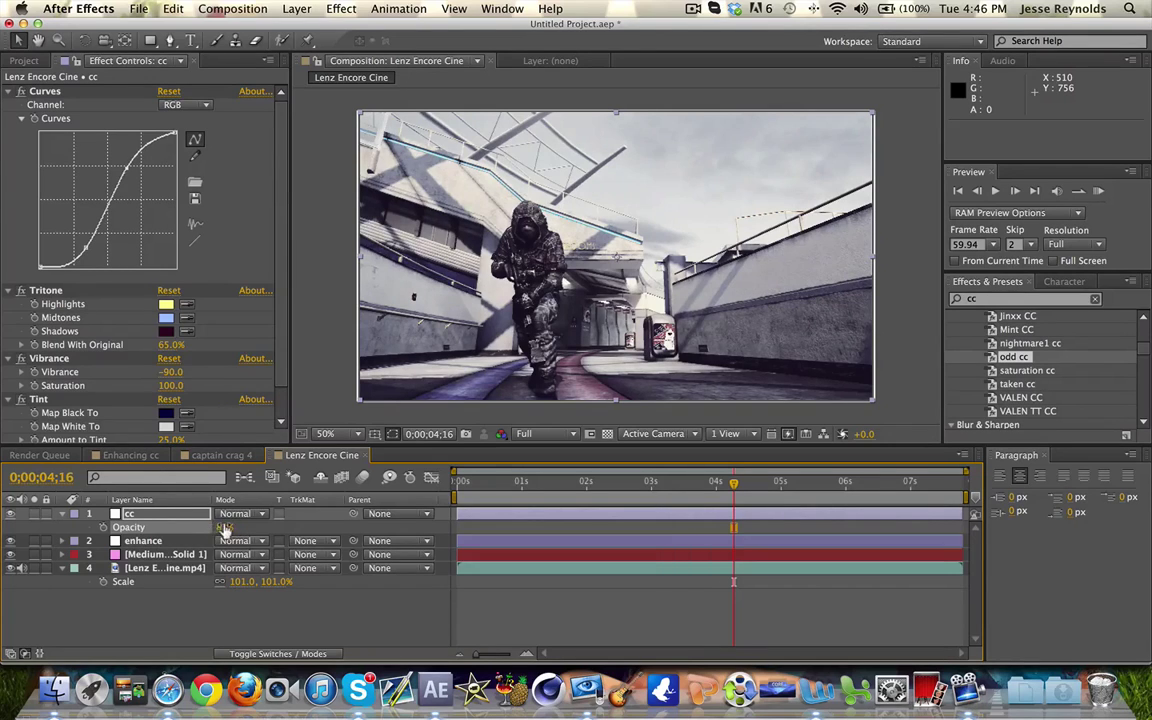
drag(210, 533, 203, 479)
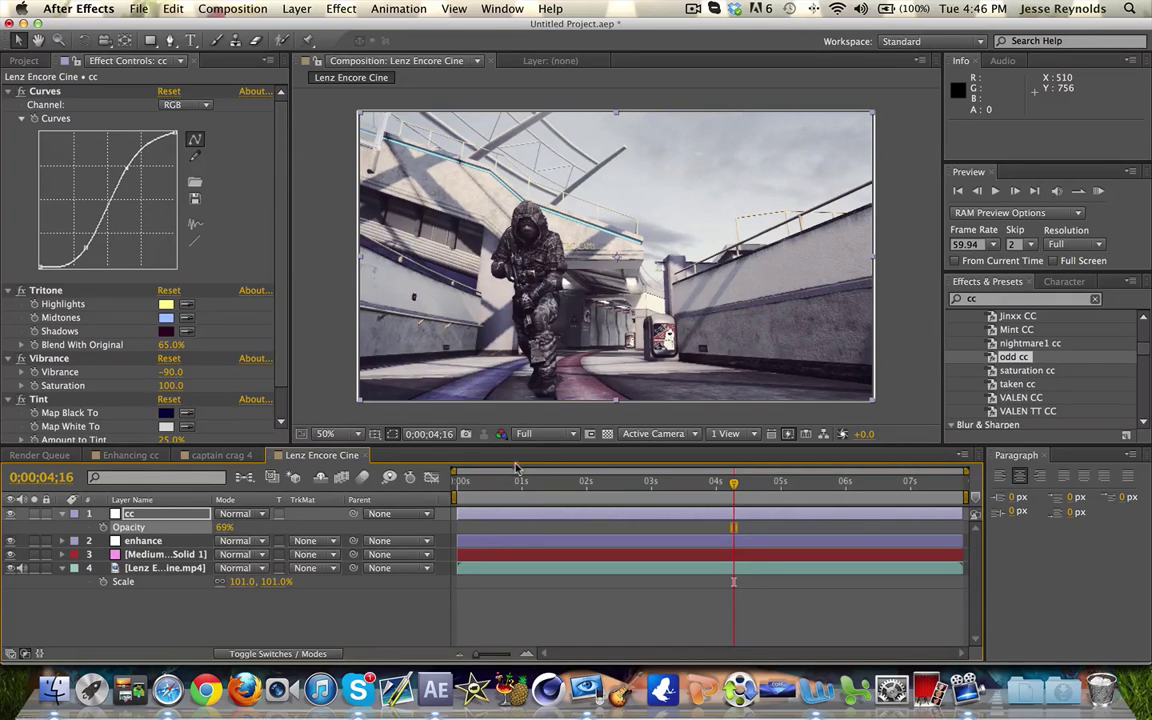
Scrub through to 0;00;05;45 to compare the softened grade
drag(472, 482, 752, 497)
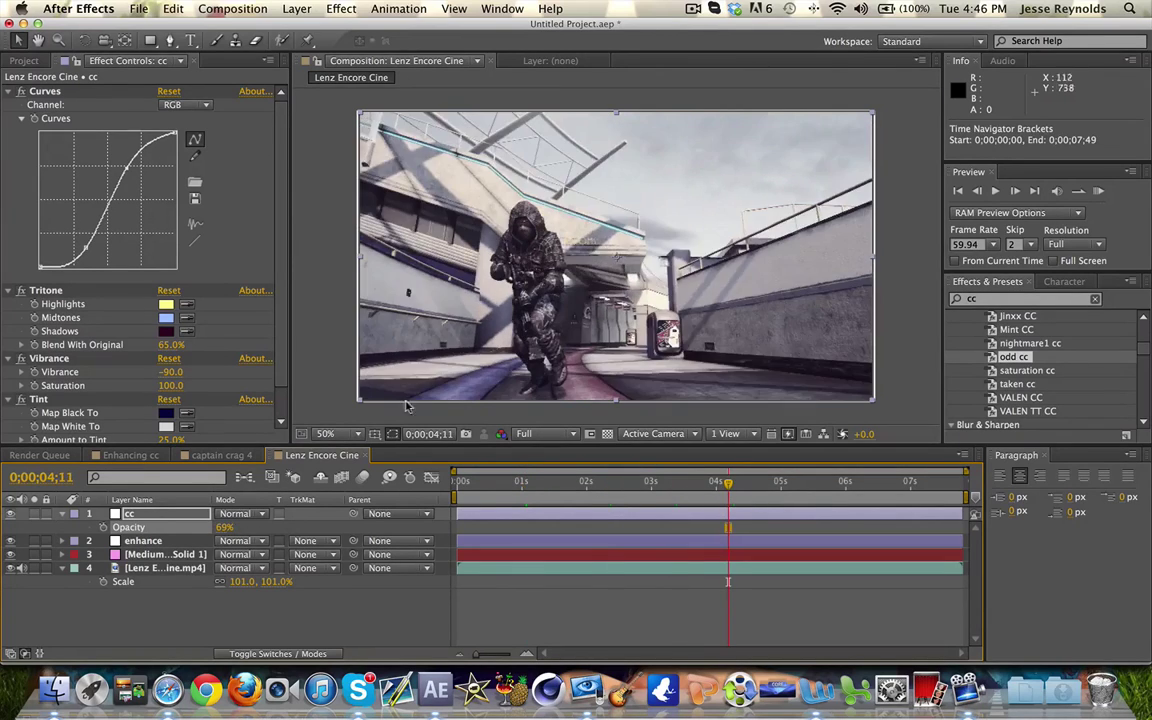
click(809, 483)
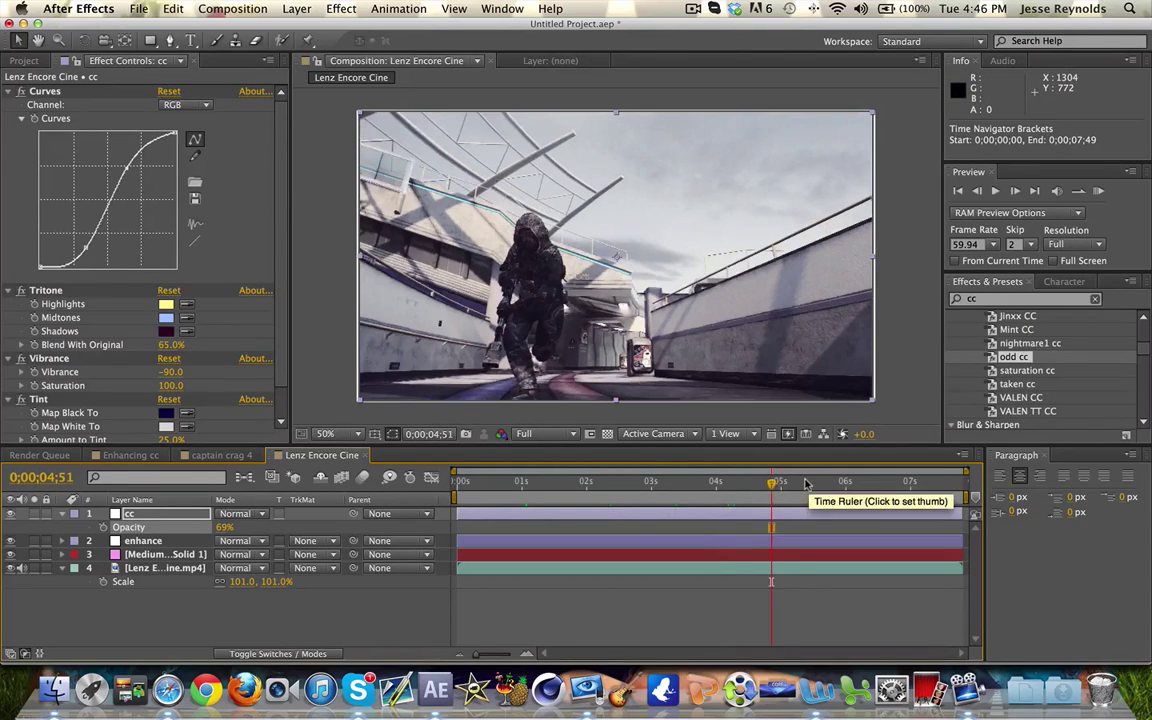
click(829, 483)
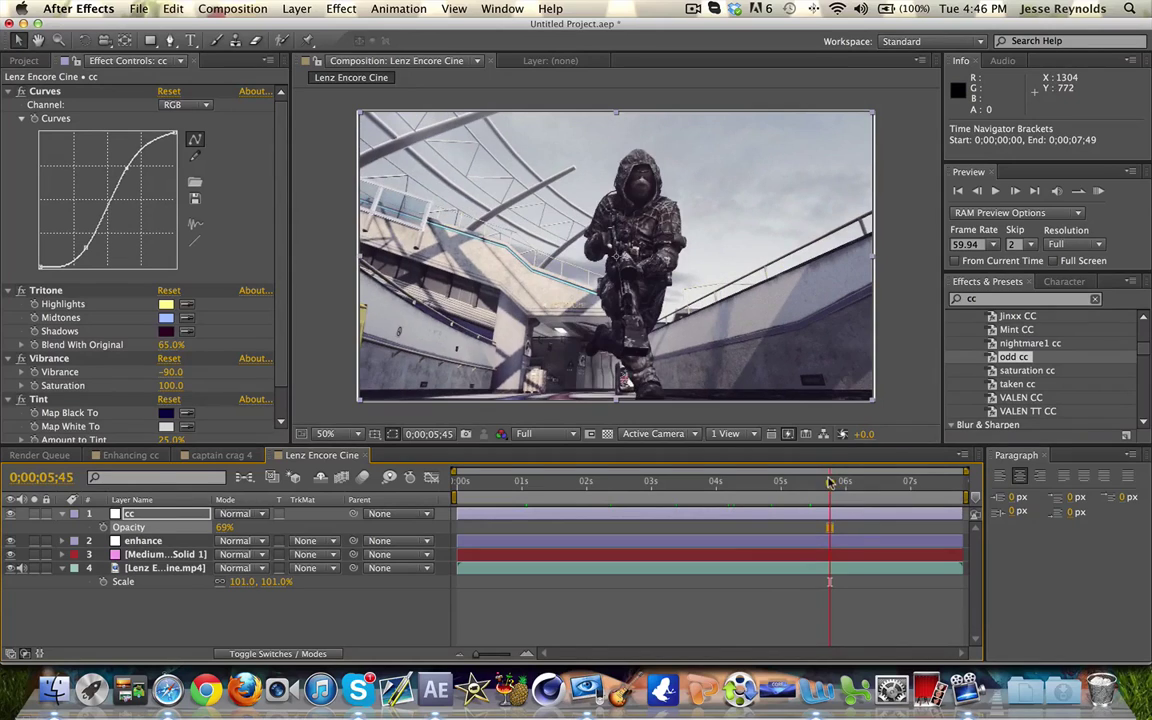
click(705, 605)
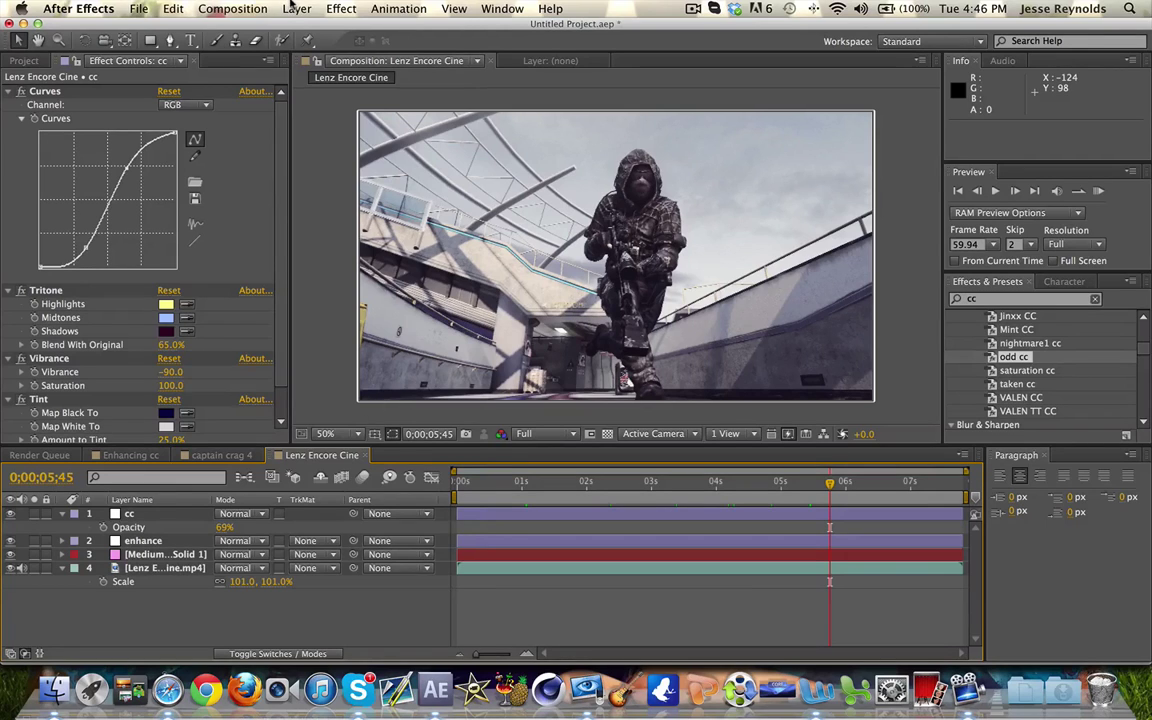
Add an adjustment layer named 'flares' on top, then search the effects for 'crag'
click(292, 8)
mouse_move(300, 29)
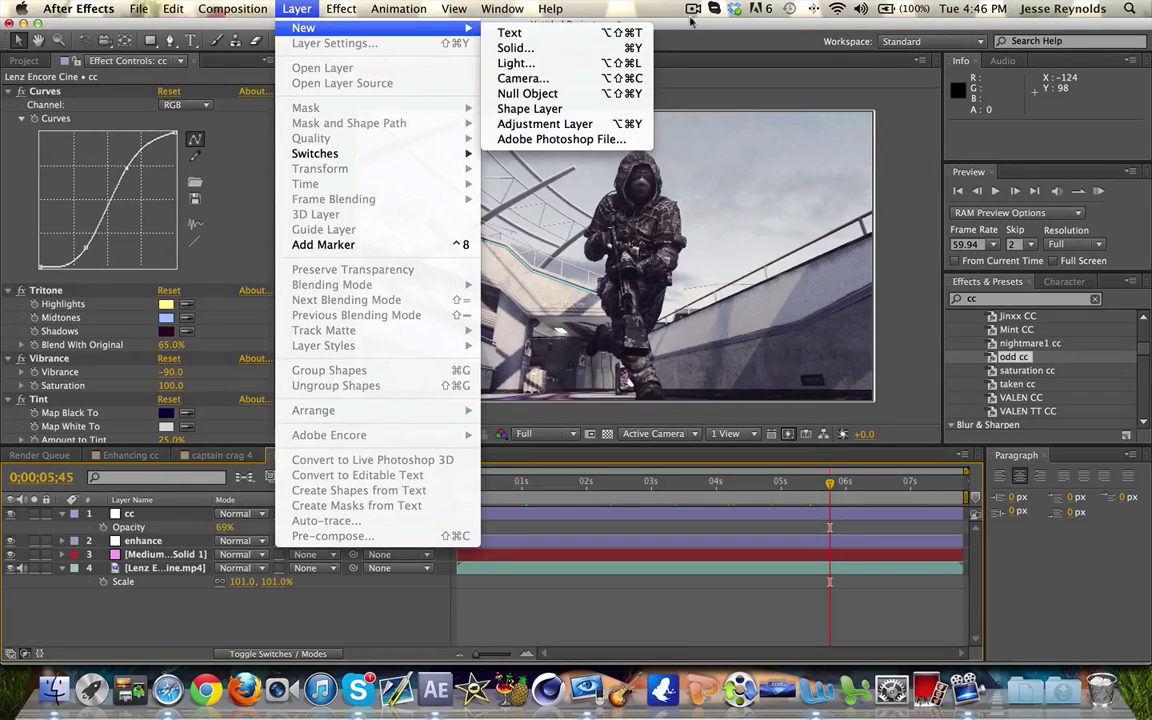
click(297, 8)
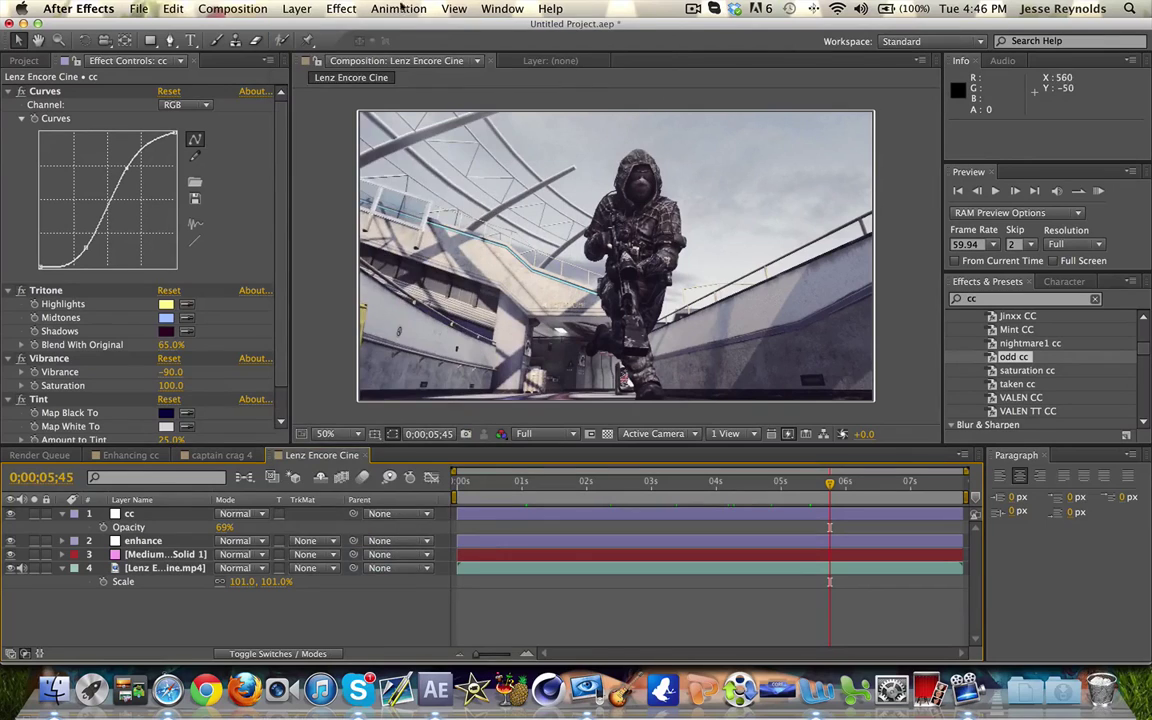
click(296, 8)
mouse_move(295, 28)
click(527, 124)
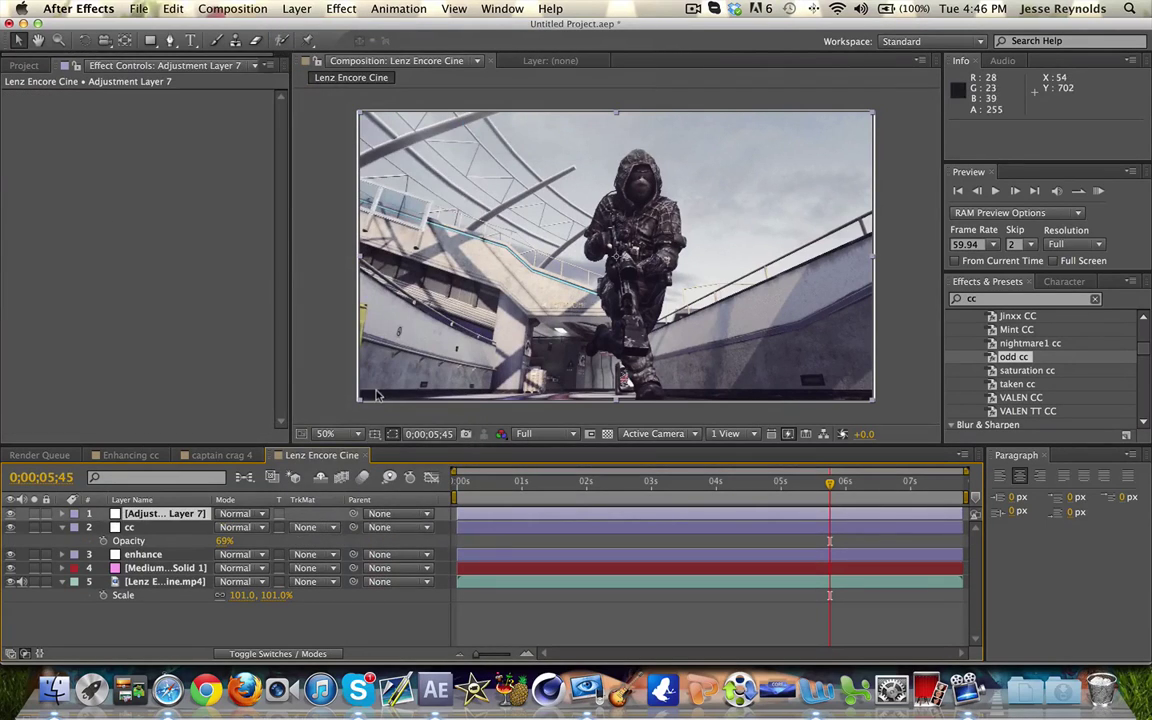
key(Return)
text(flares)
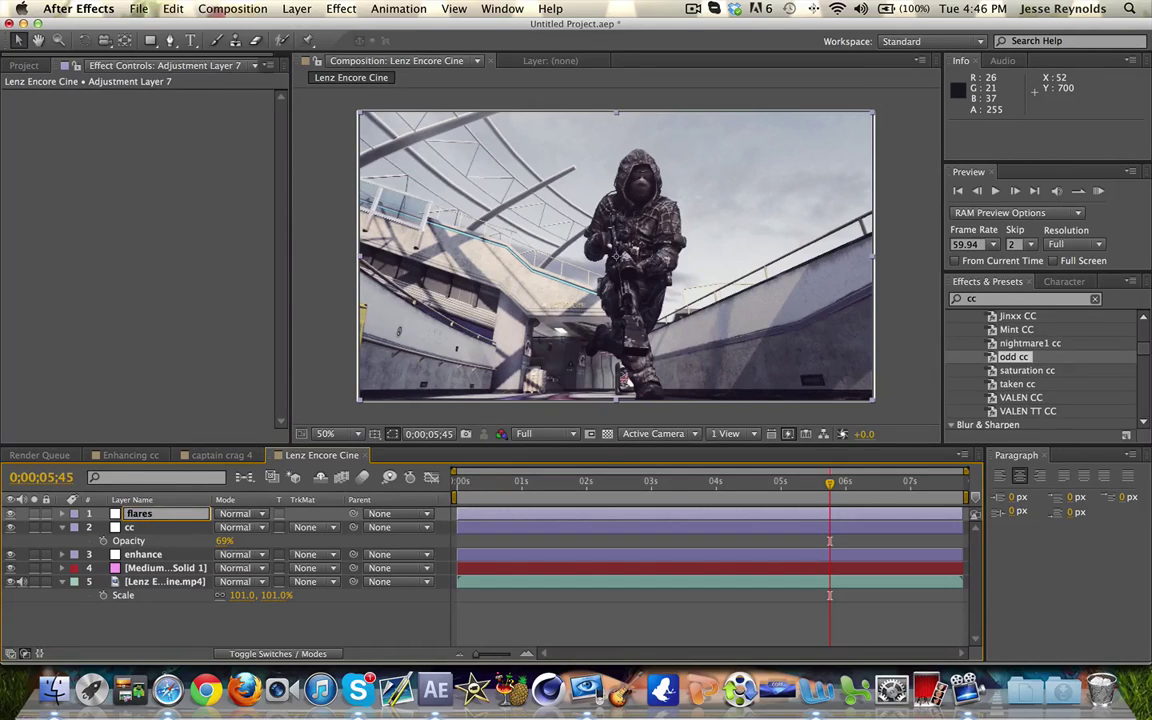
key(Return)
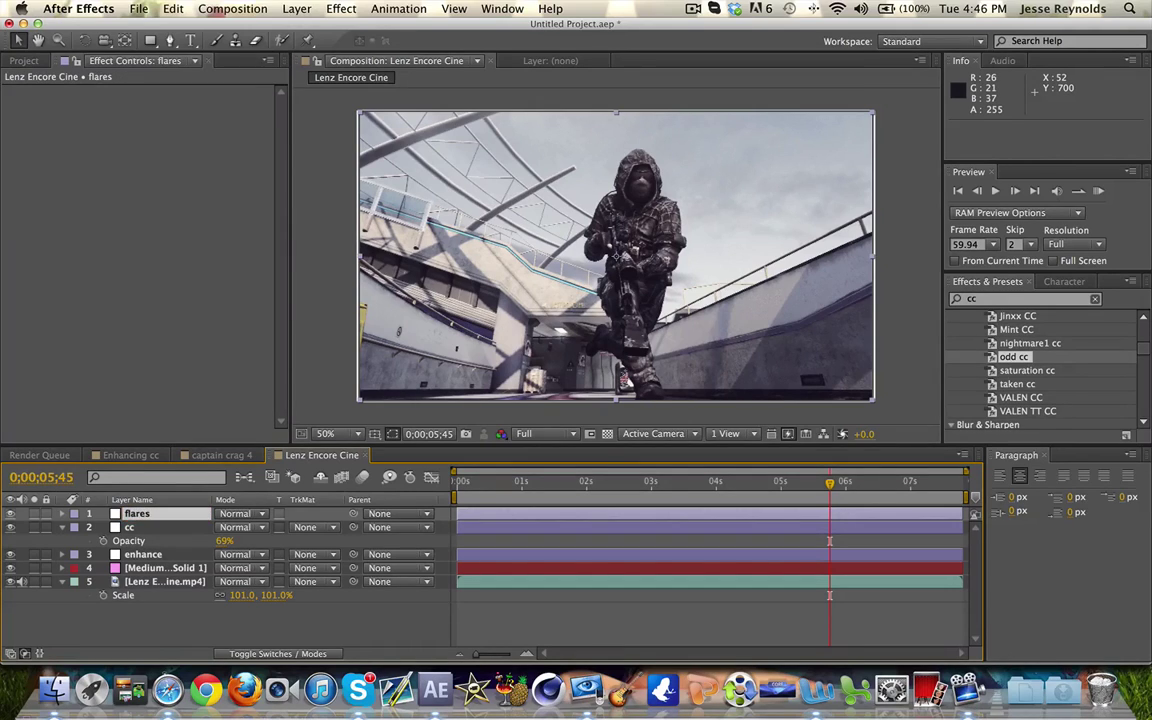
click(1094, 299)
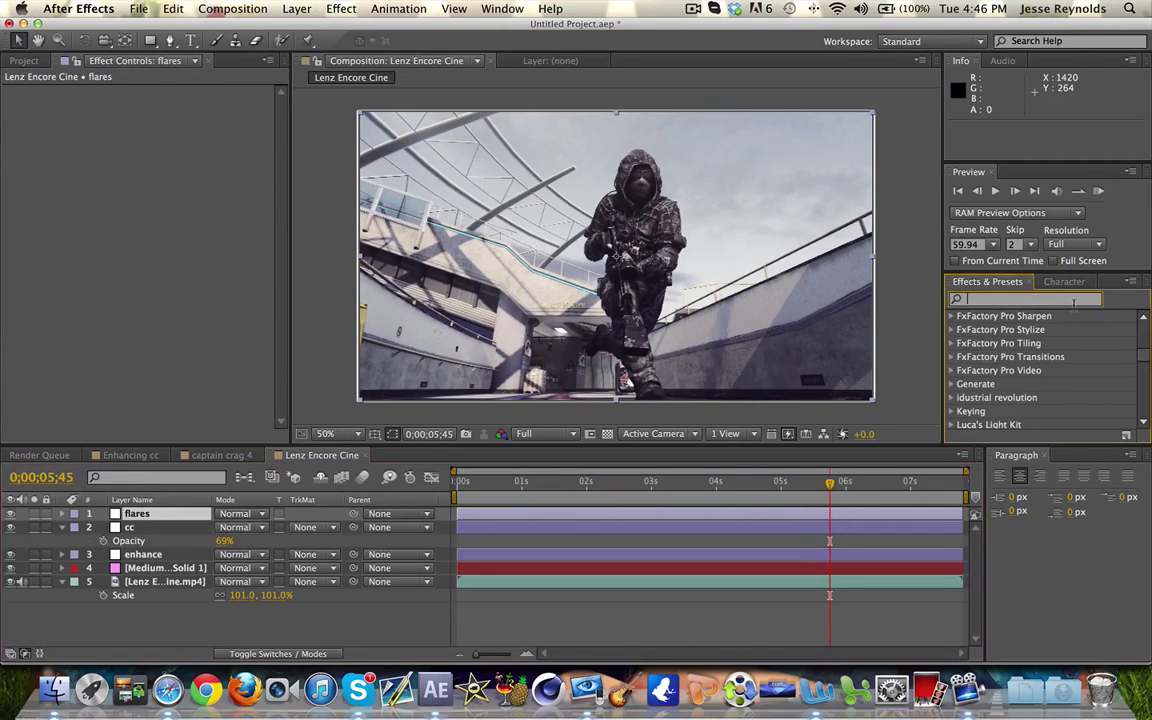
text(crag)
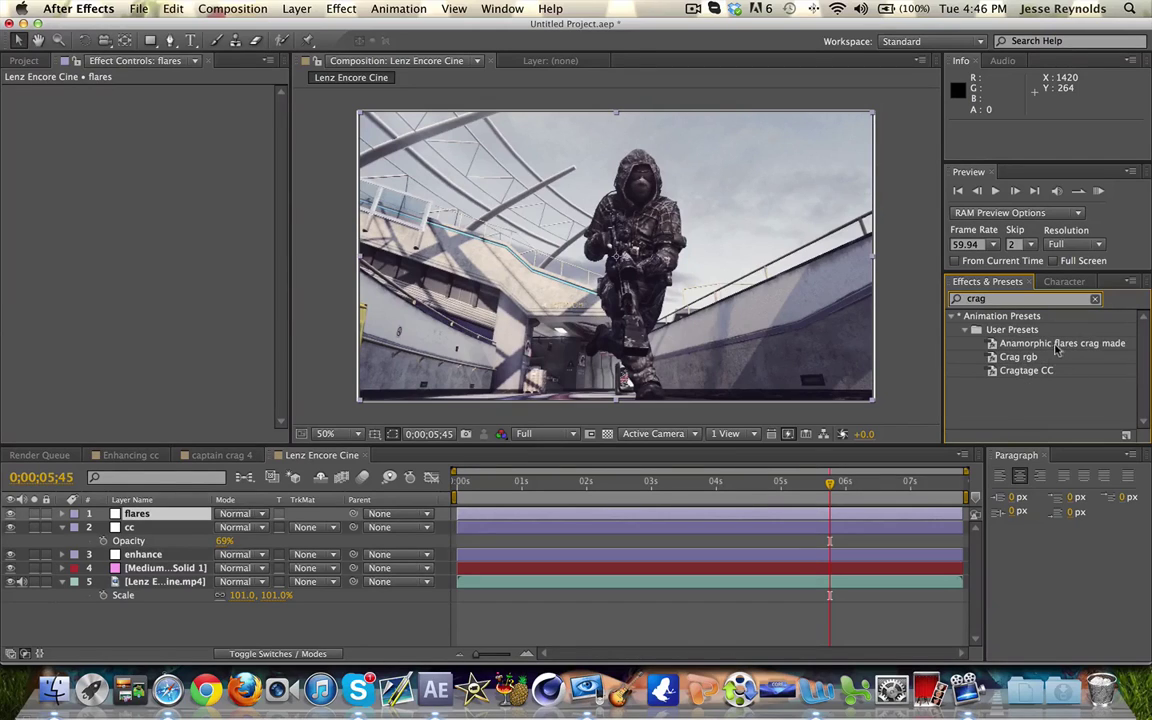
Apply the 'Anamorphic flares crag made' preset to the flares layer and check frames near 0;00;00;38
drag(1040, 343, 866, 512)
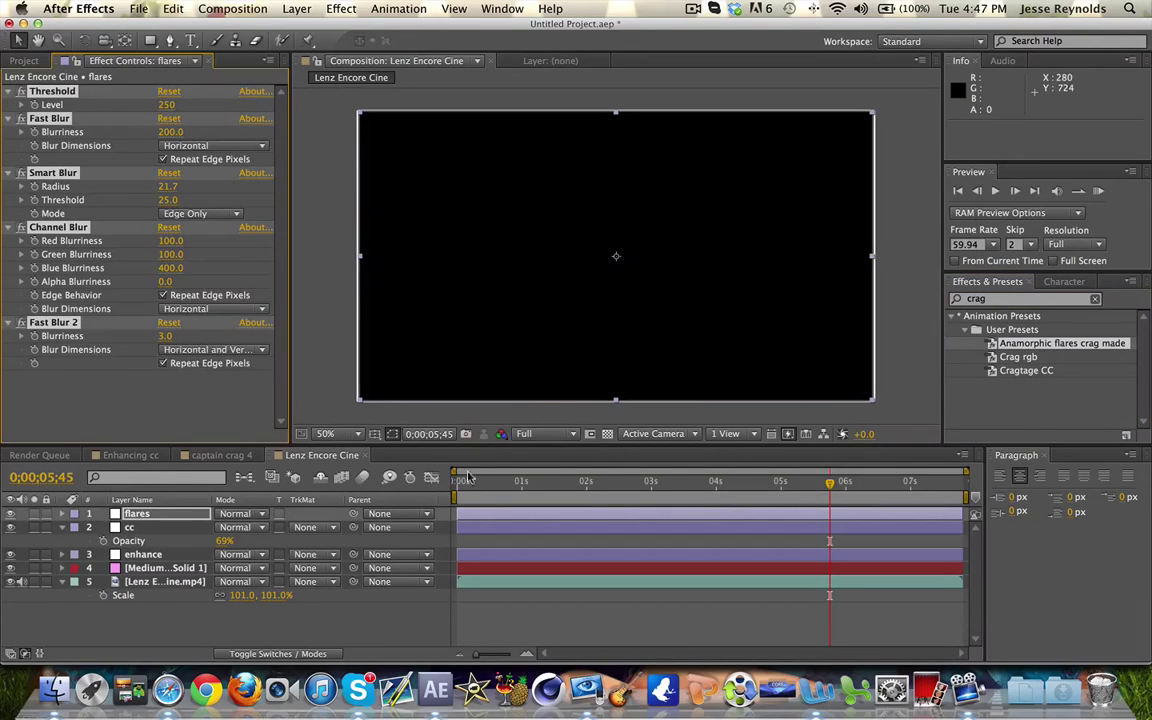
click(574, 481)
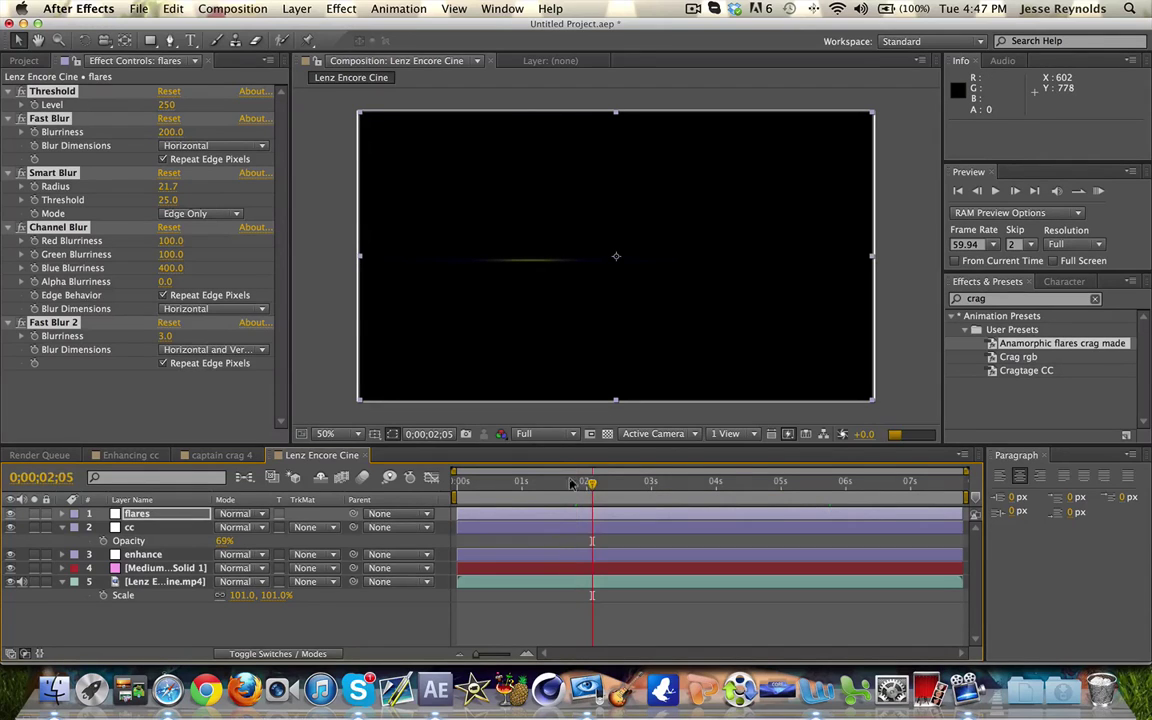
click(521, 483)
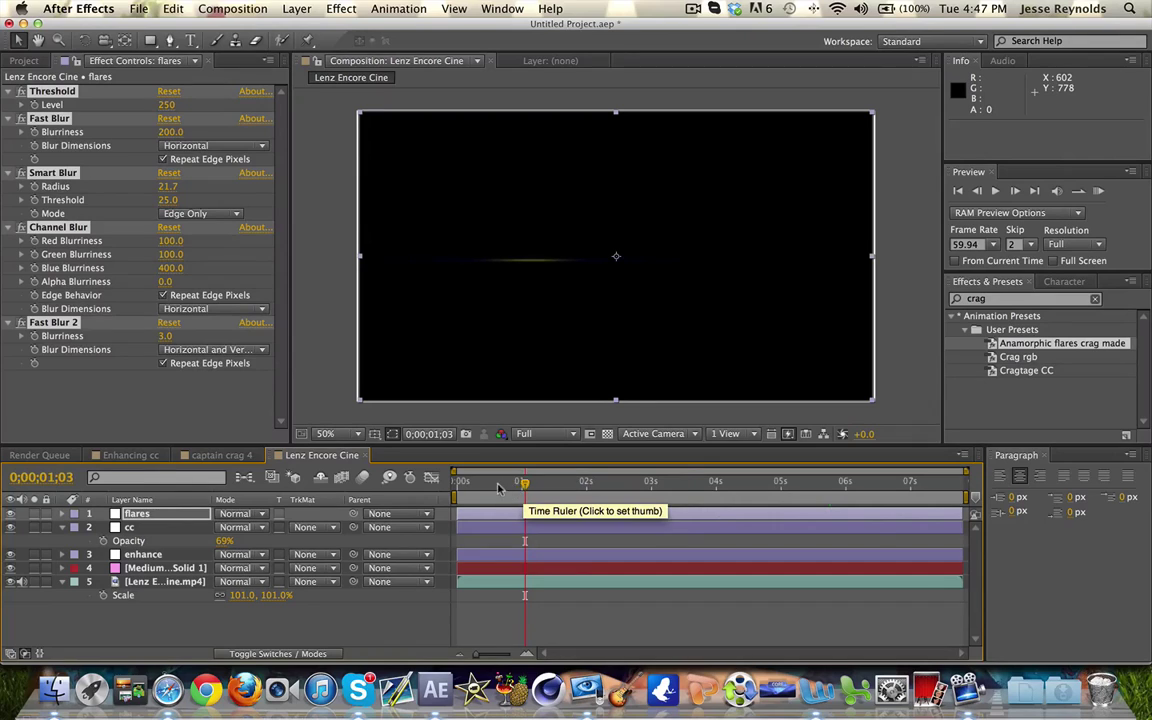
click(496, 483)
Set the flares layer's Threshold Level to 237, previewing playback up to 0;00;03;16
click(164, 372)
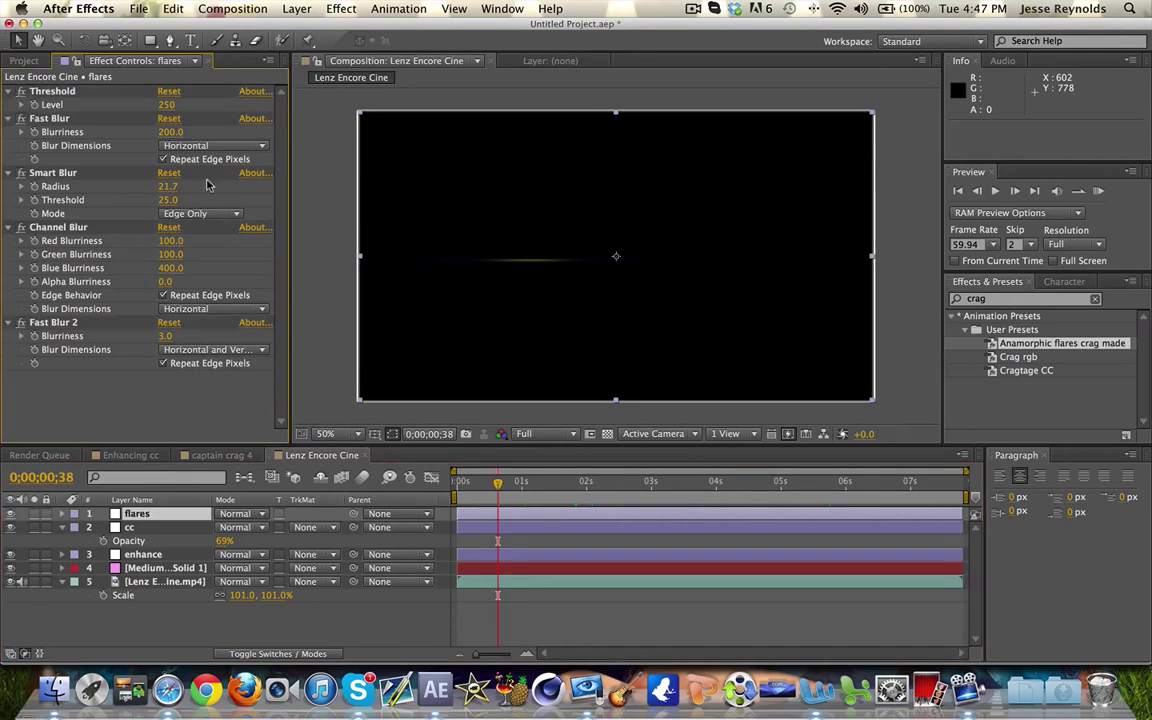
drag(162, 103, 146, 100)
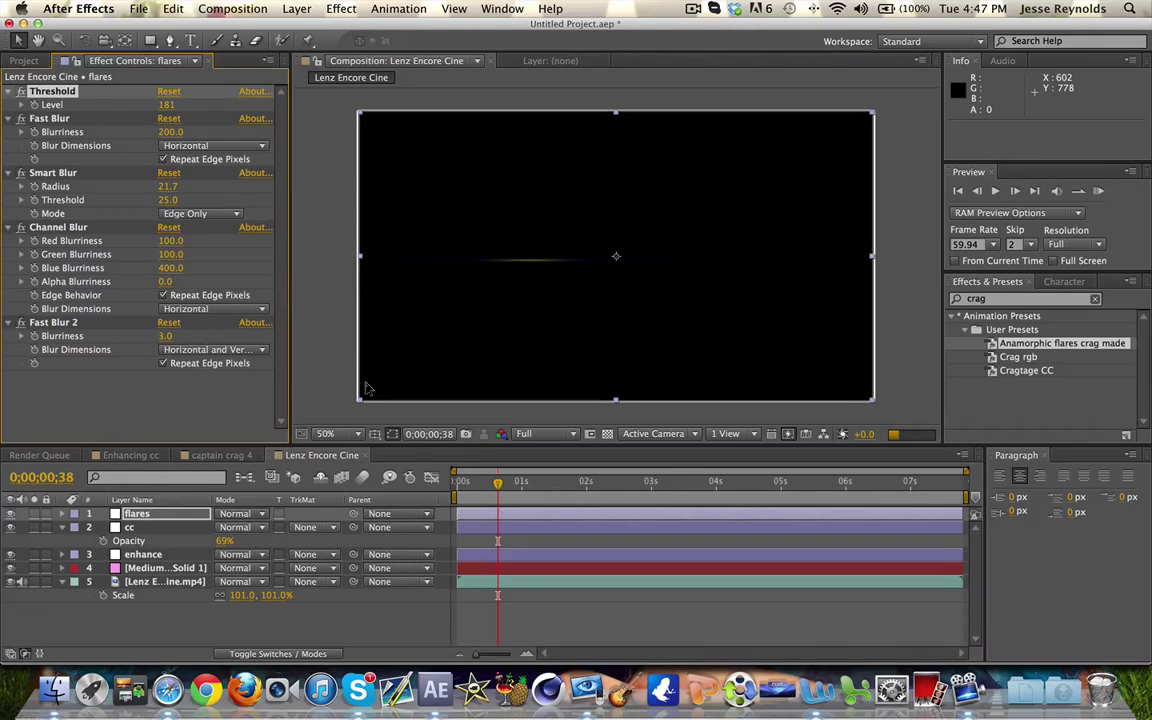
key(space)
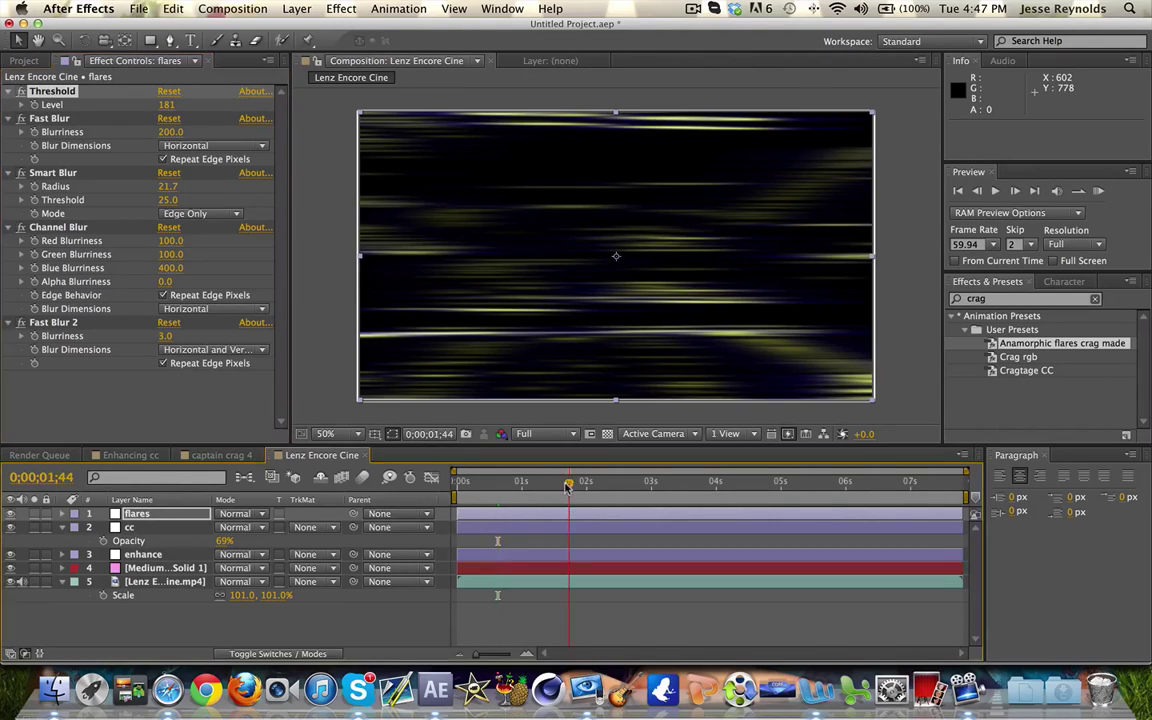
click(668, 483)
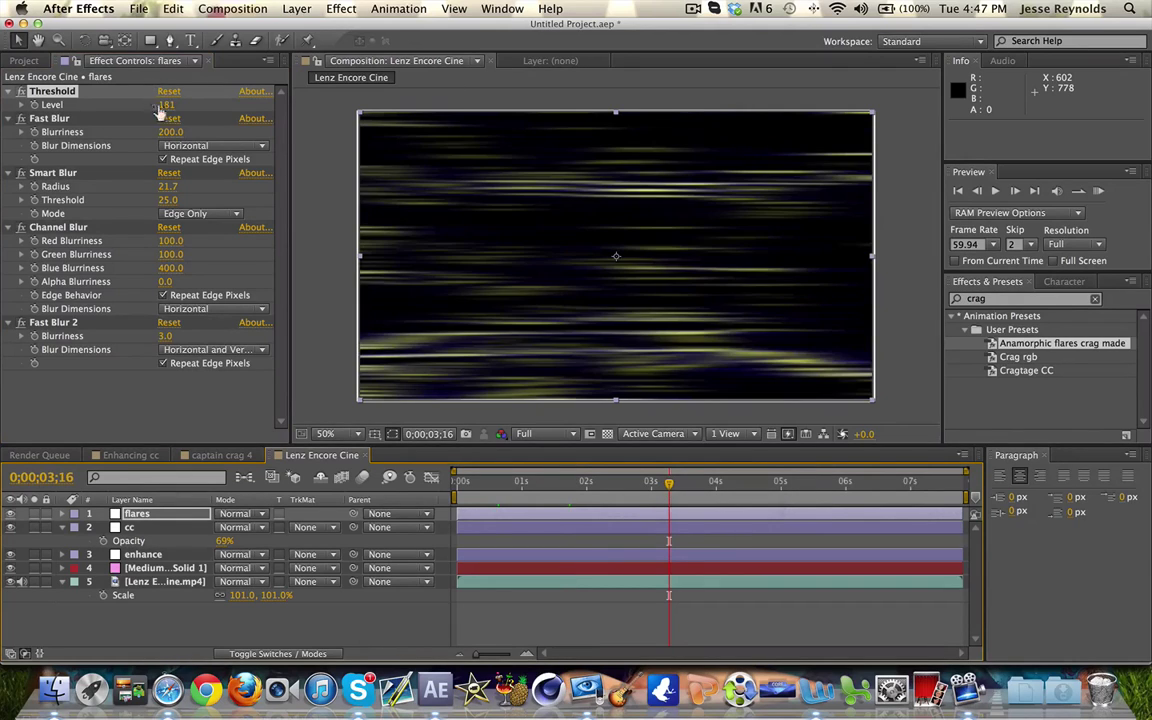
click(166, 105)
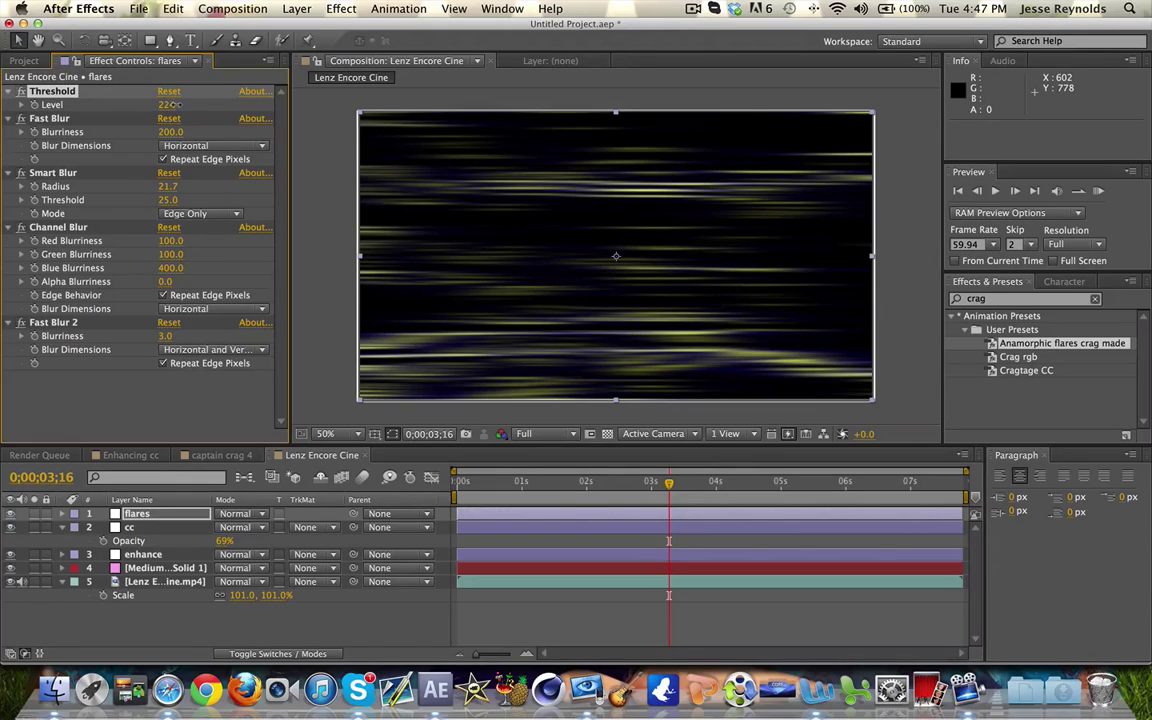
mouse_move(174, 110)
mouse_down()
mouse_move(148, 95)
mouse_move(172, 108)
mouse_up()
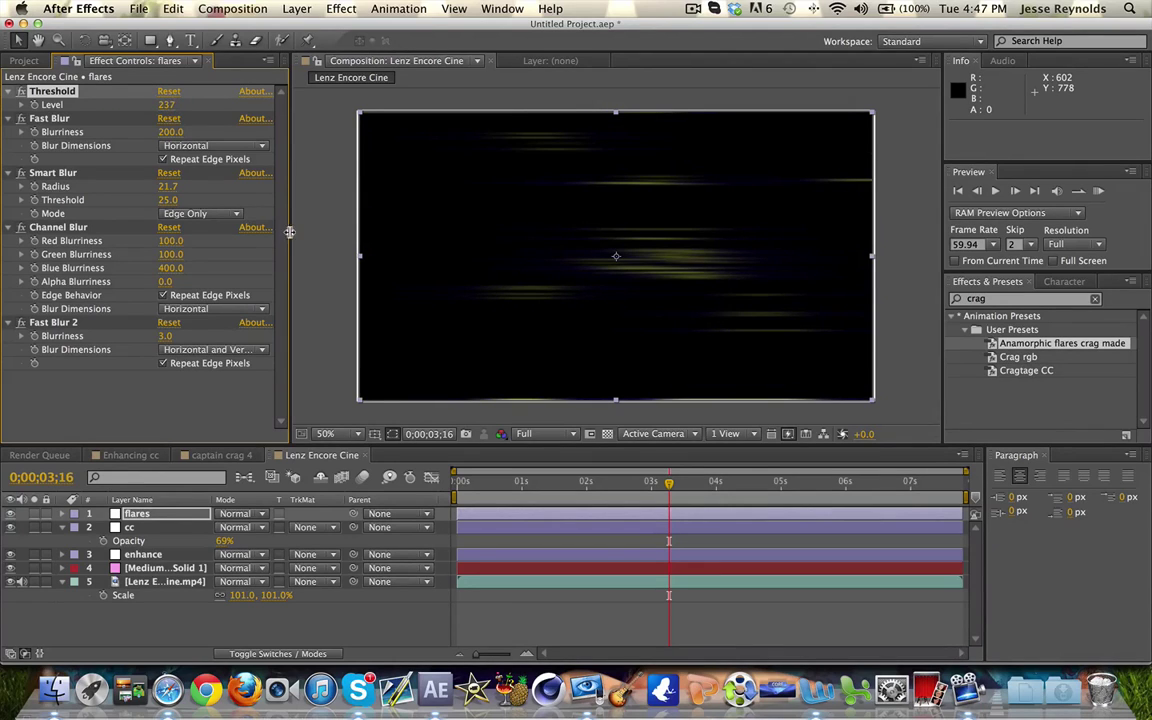
Switch off Fast Blur, Smart Blur and Channel Blur to expose the raw threshold image
click(38, 120)
click(20, 119)
click(20, 173)
click(20, 227)
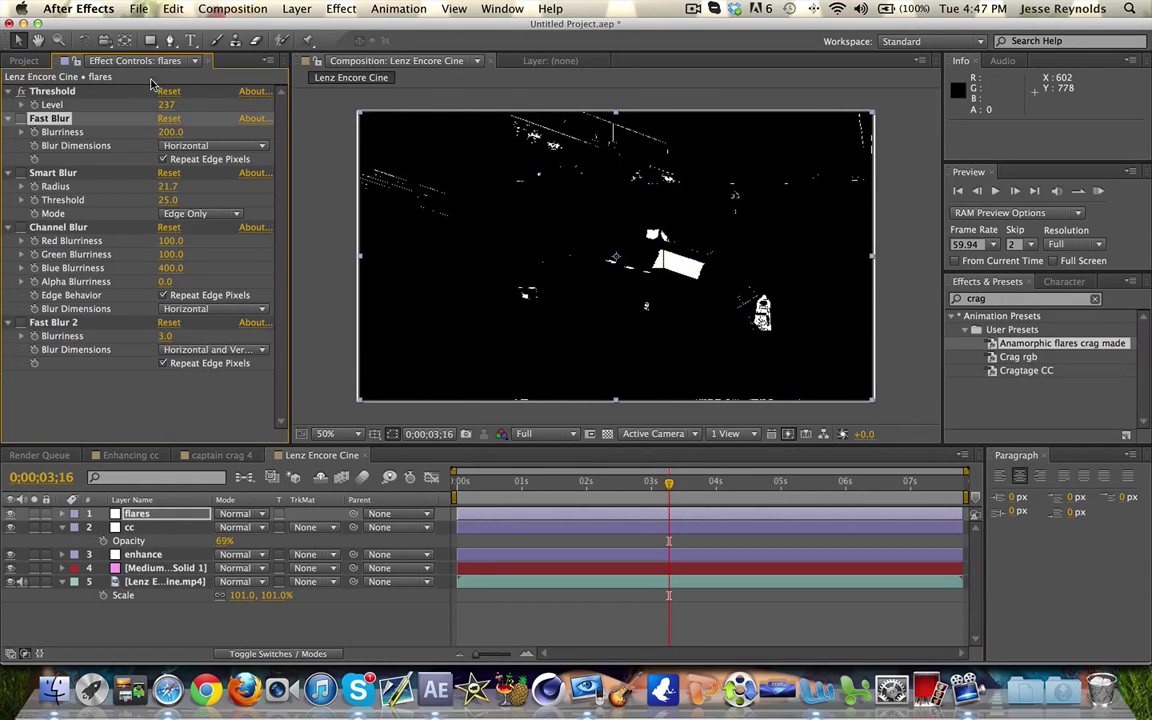
Re-enable Fast Blur, Smart Blur (kept on Edge Only) and Channel Blur on the flares layer
click(60, 90)
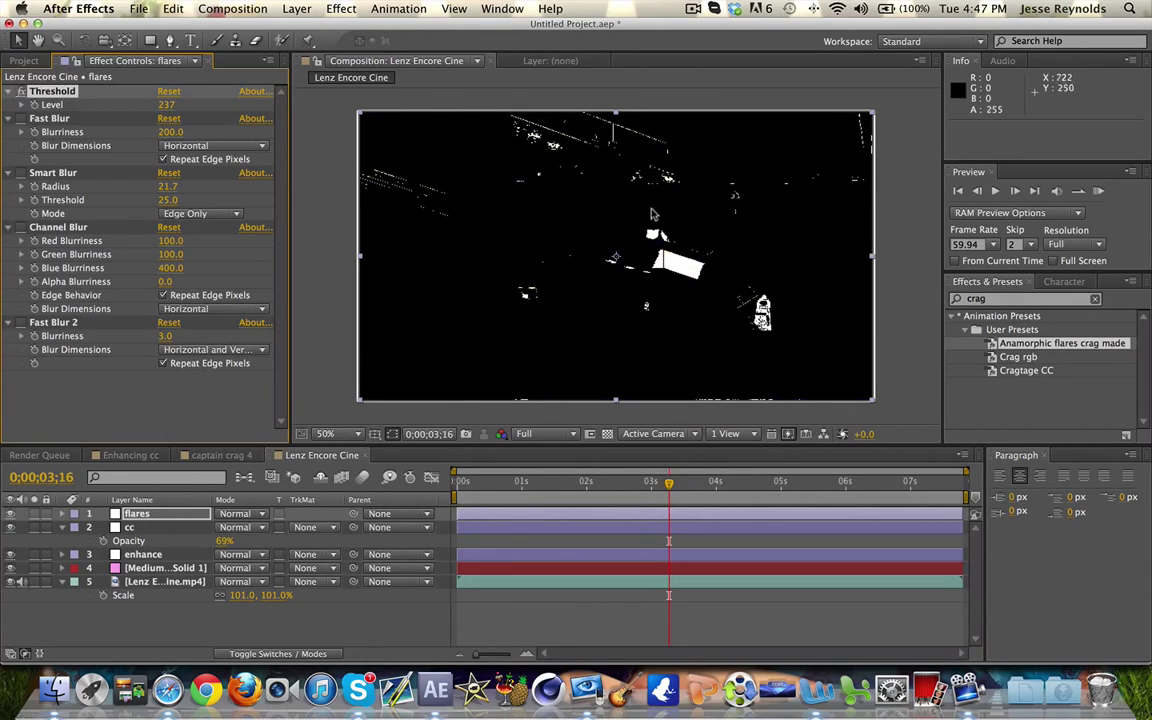
click(19, 118)
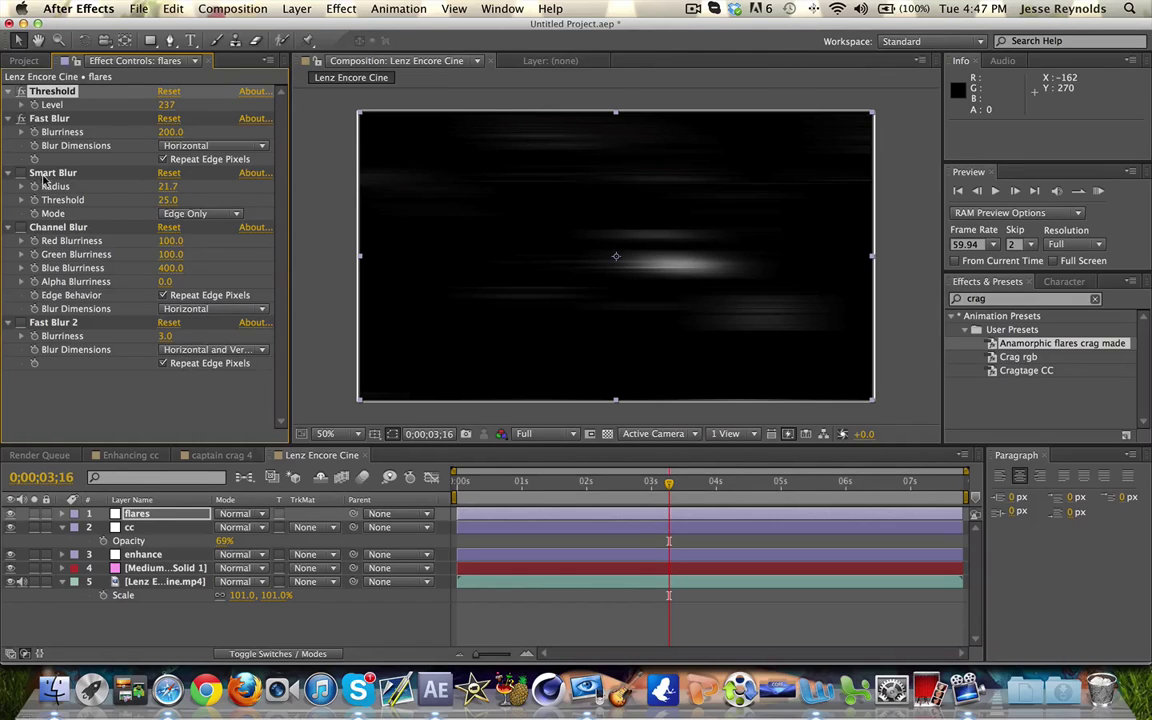
click(47, 175)
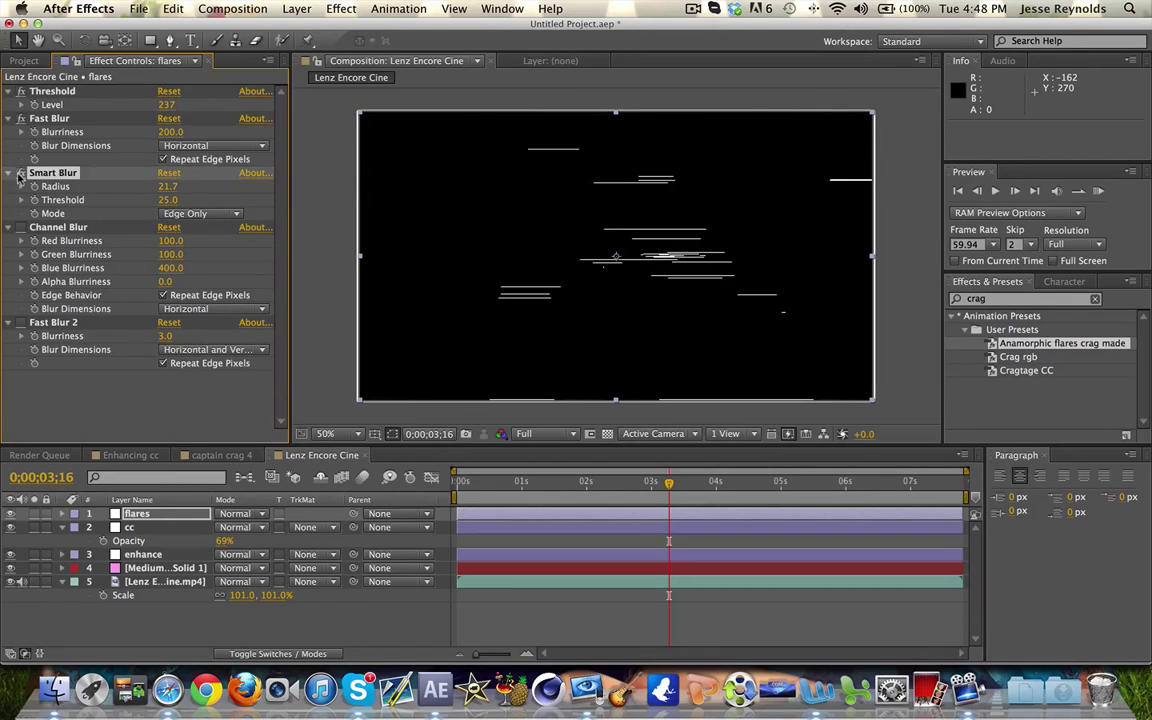
click(210, 216)
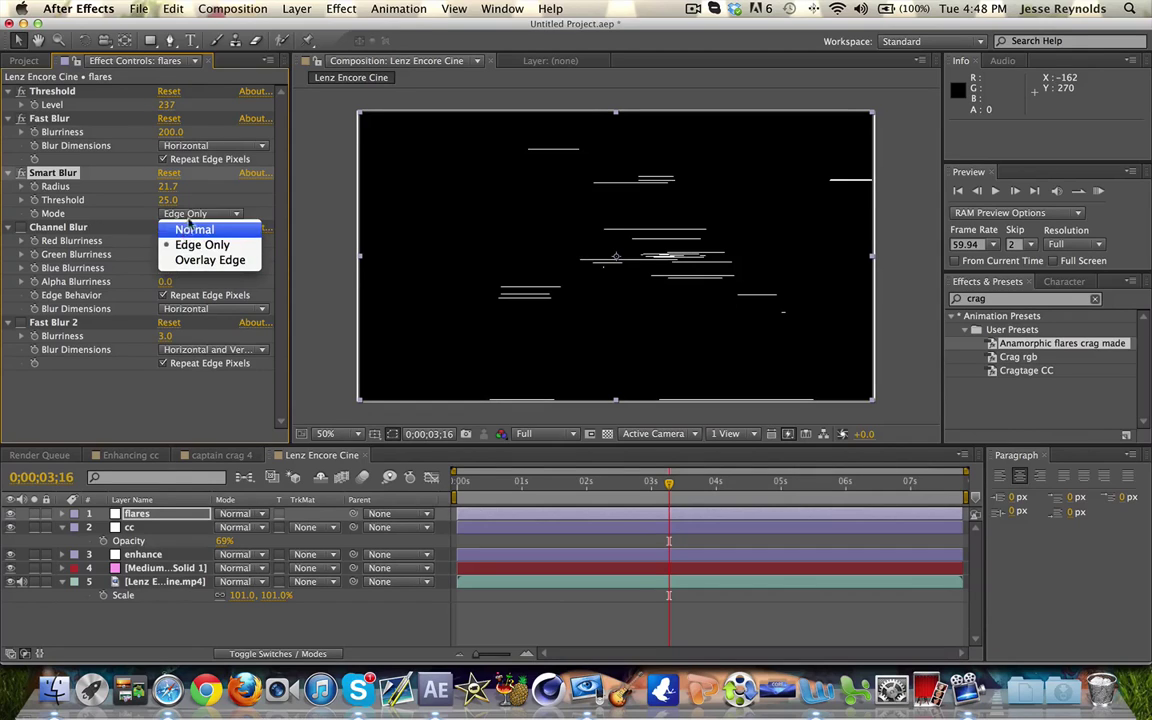
click(192, 176)
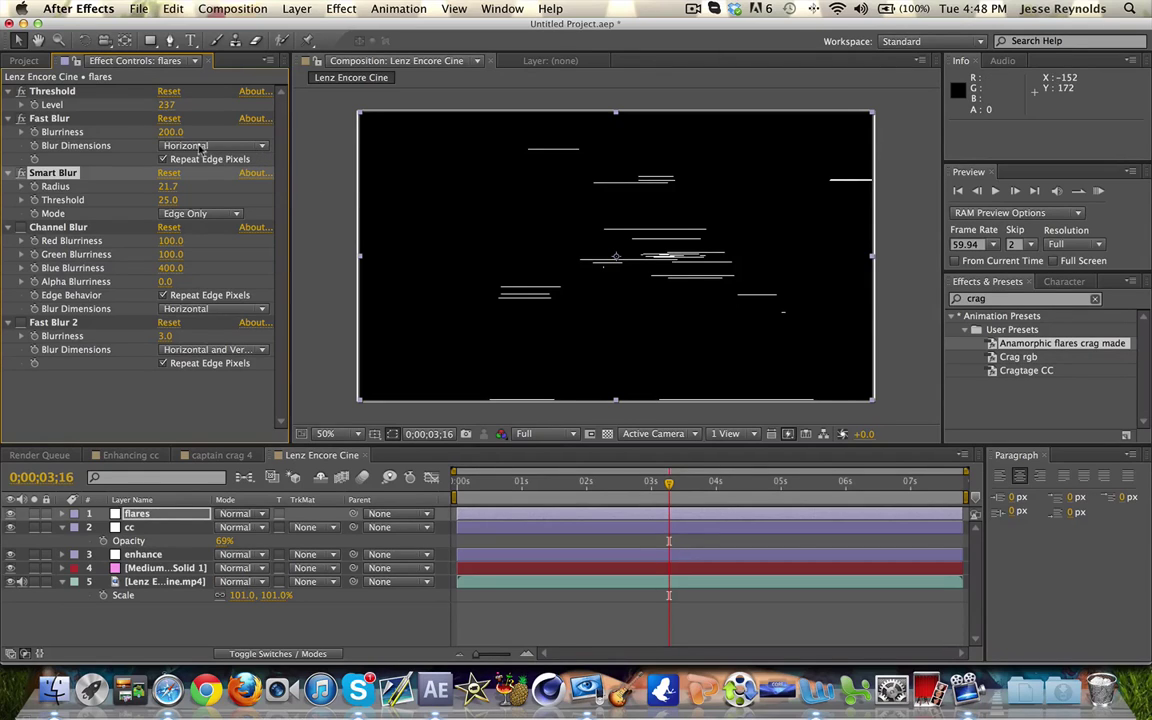
click(13, 229)
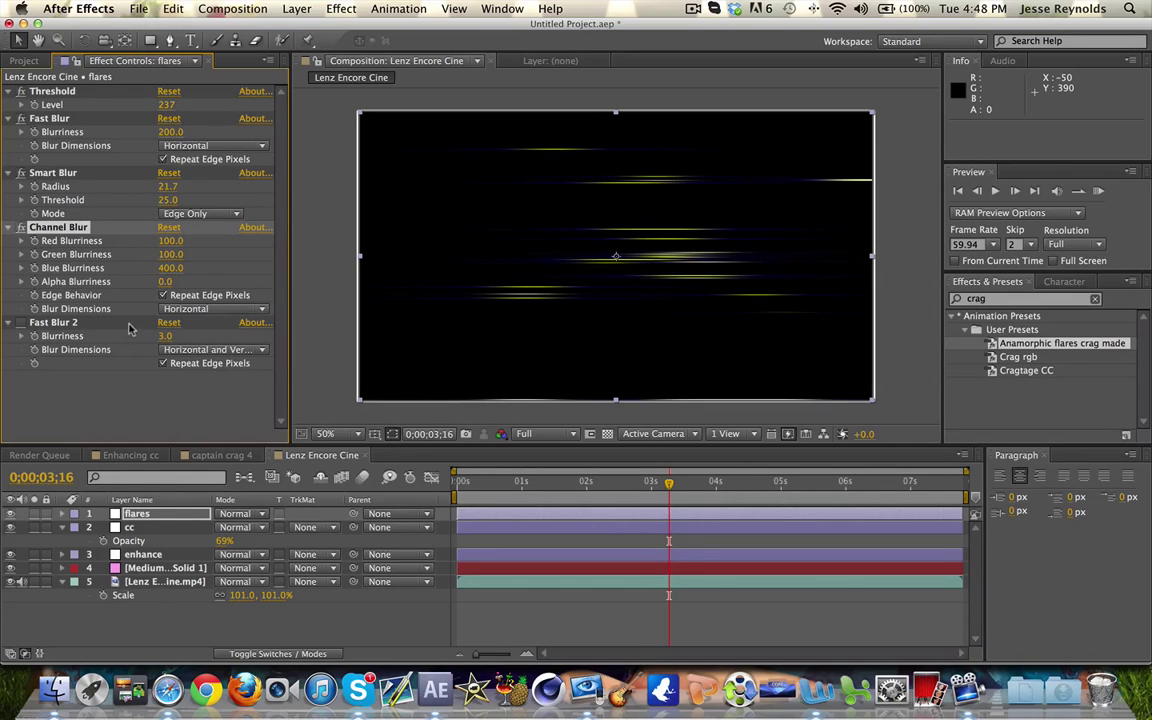
Keep Channel Blur horizontal and enable Fast Blur 2 with Horizontal and Vertical blur dimensions
click(168, 310)
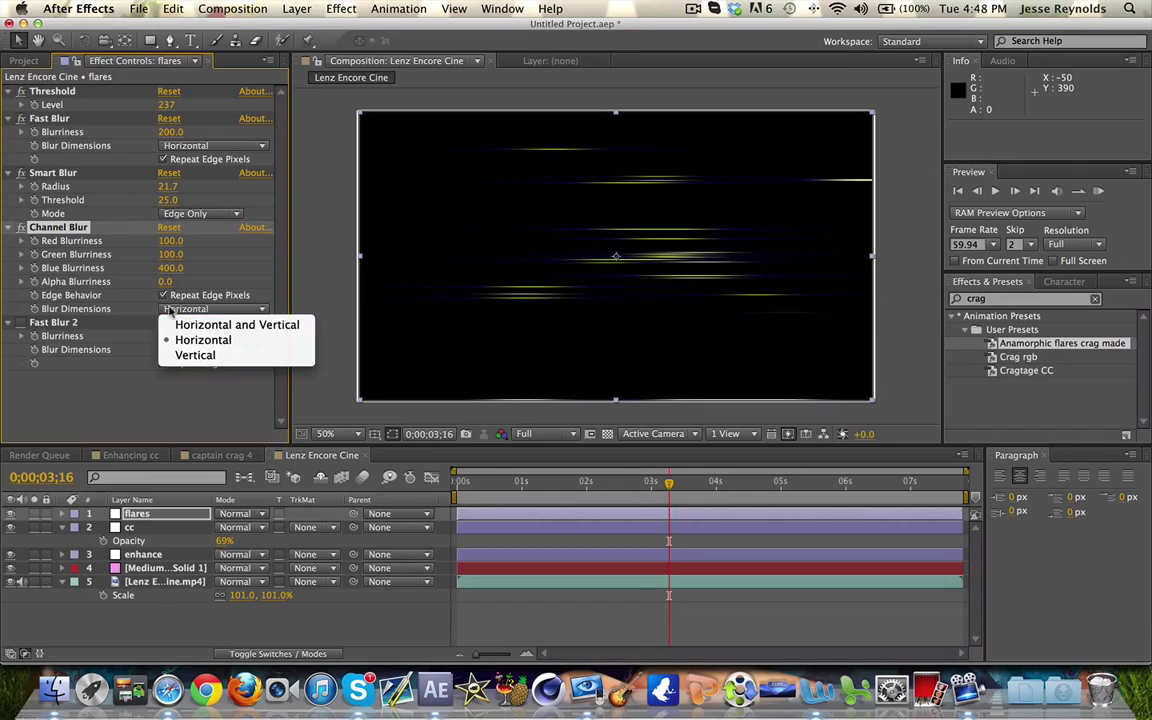
click(174, 301)
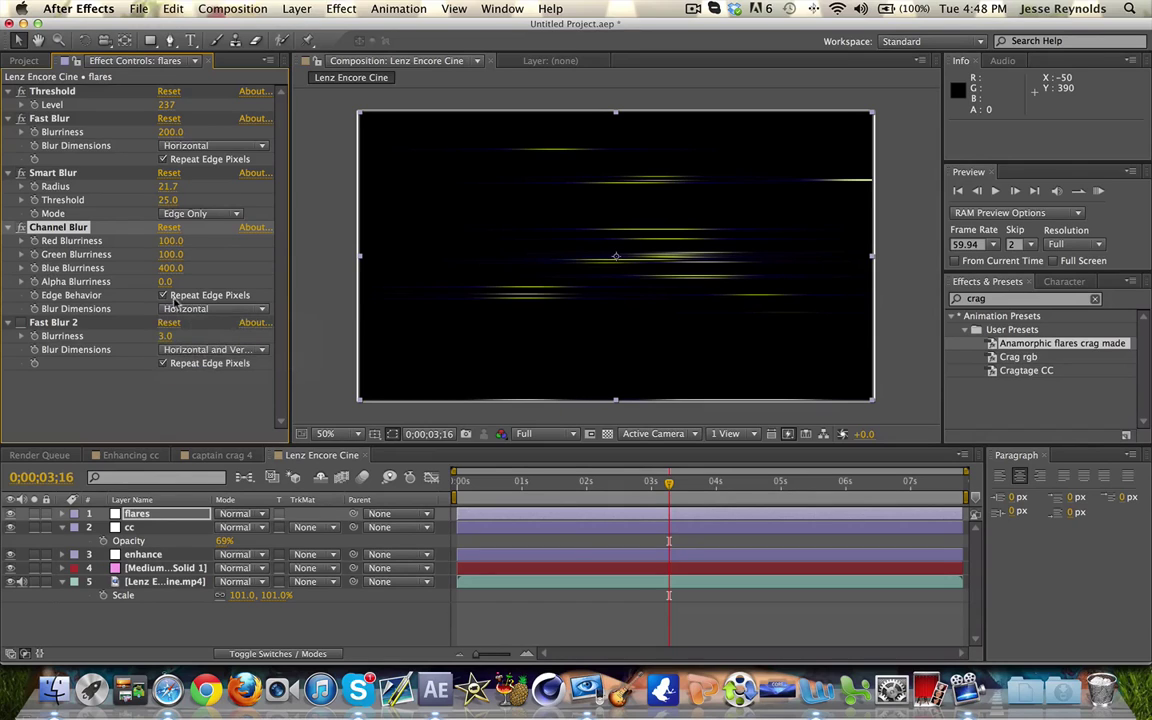
click(20, 322)
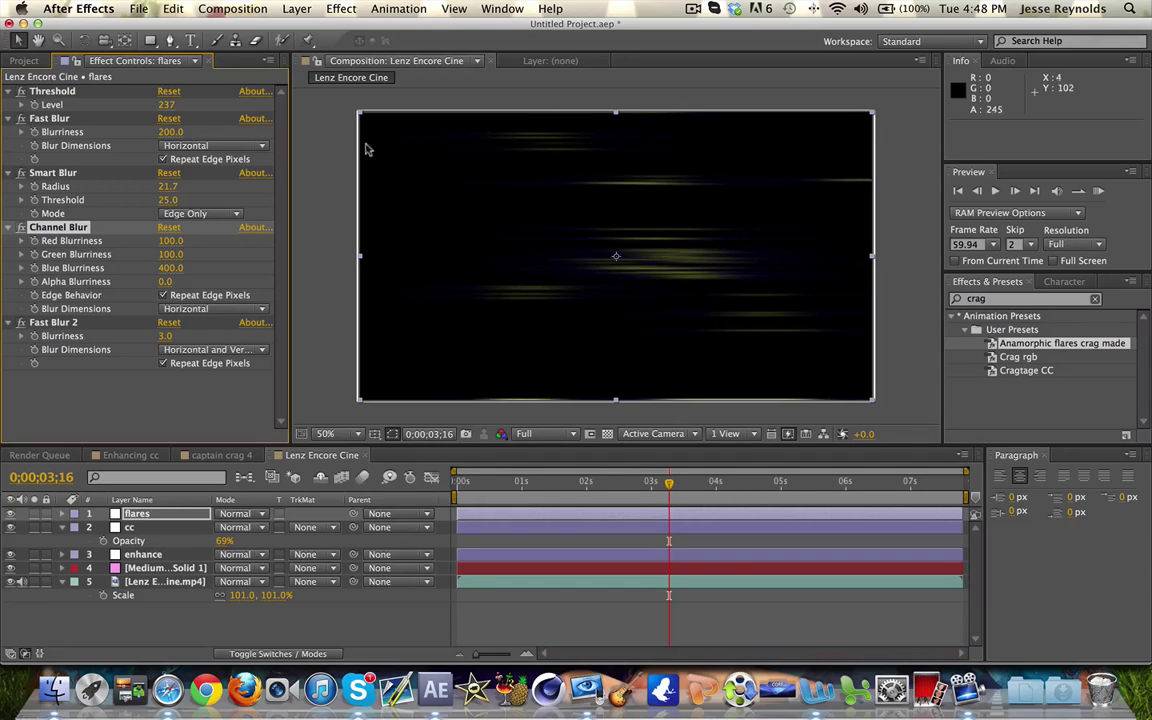
click(201, 350)
click(190, 380)
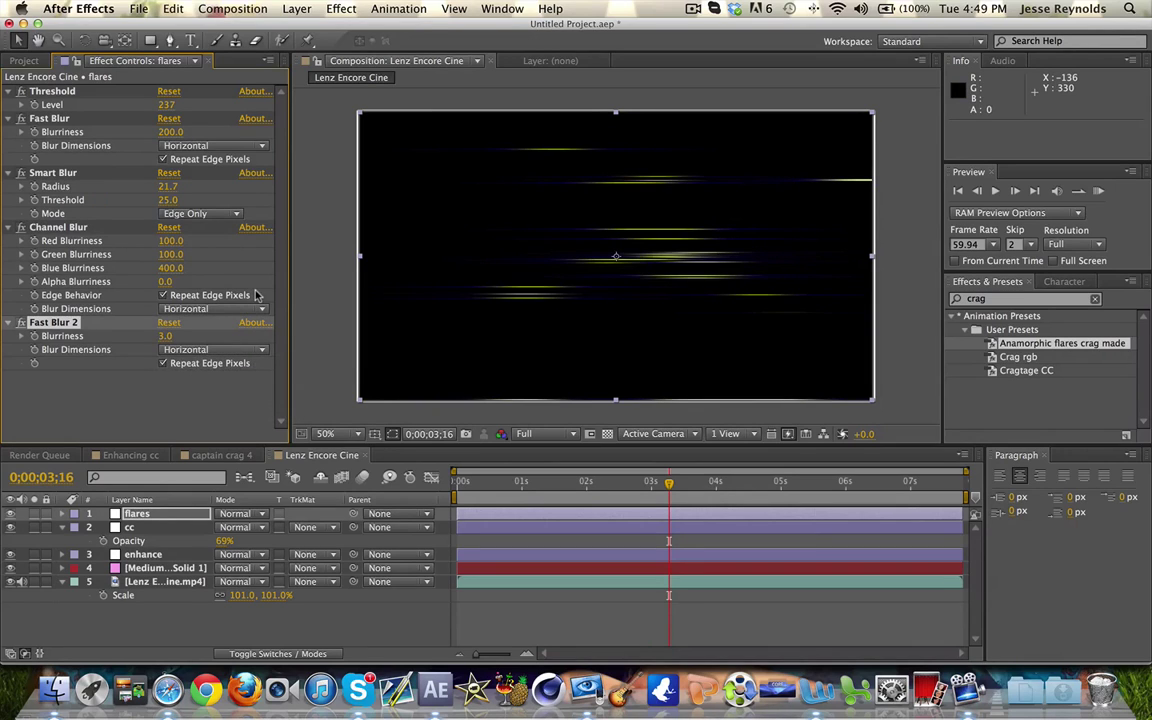
key(super+z)
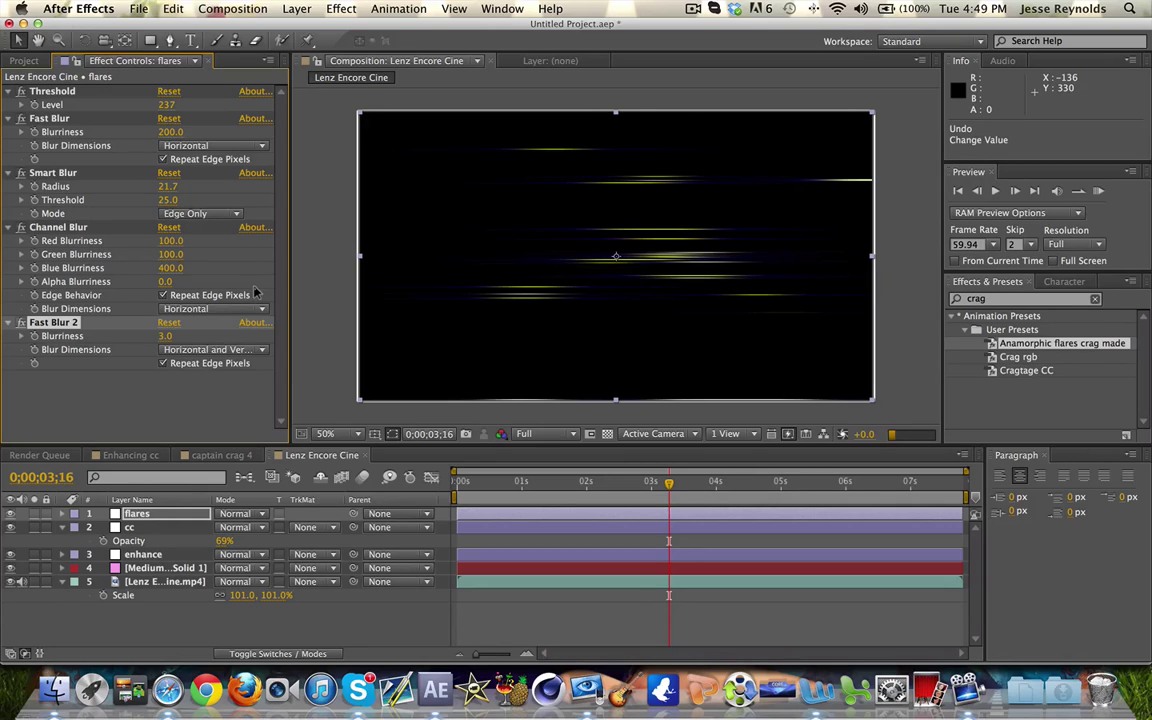
click(87, 376)
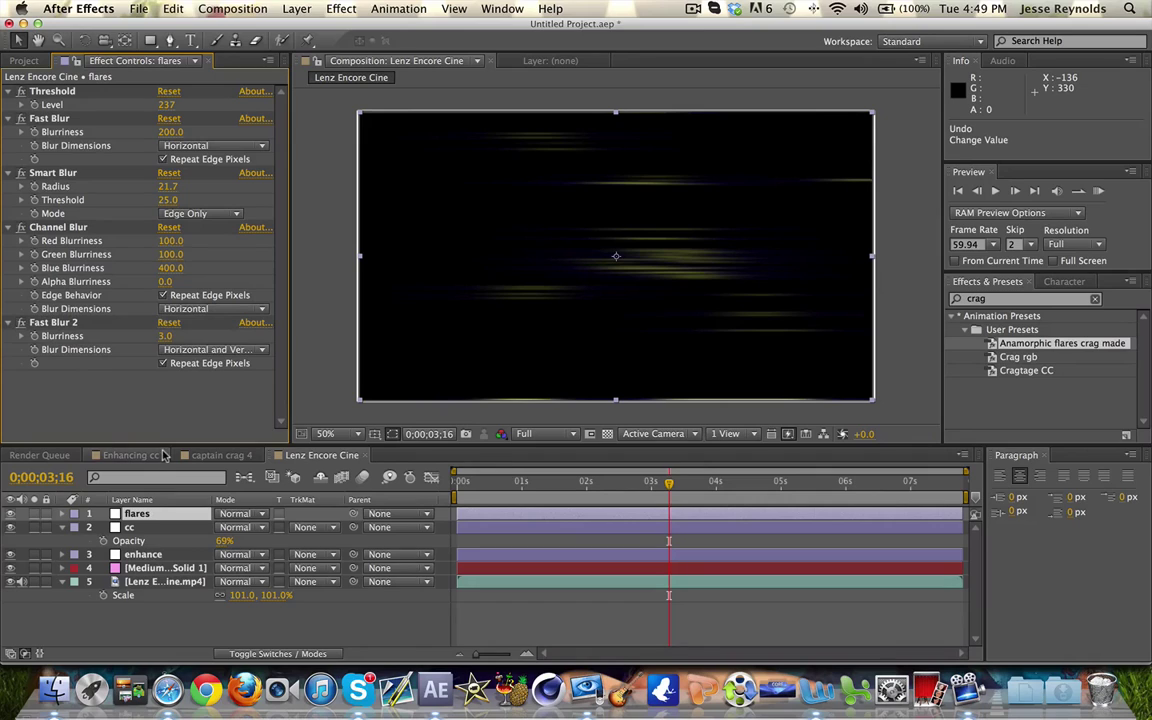
Set the flares layer's blending mode to Screen
click(241, 654)
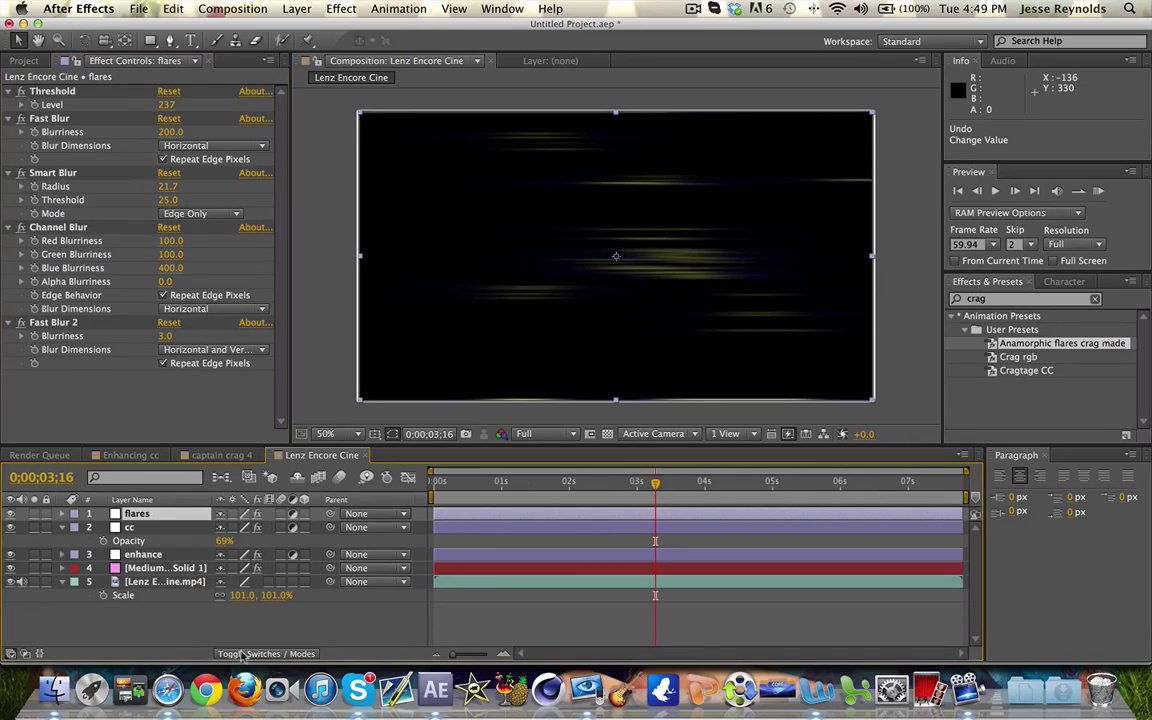
key(F4)
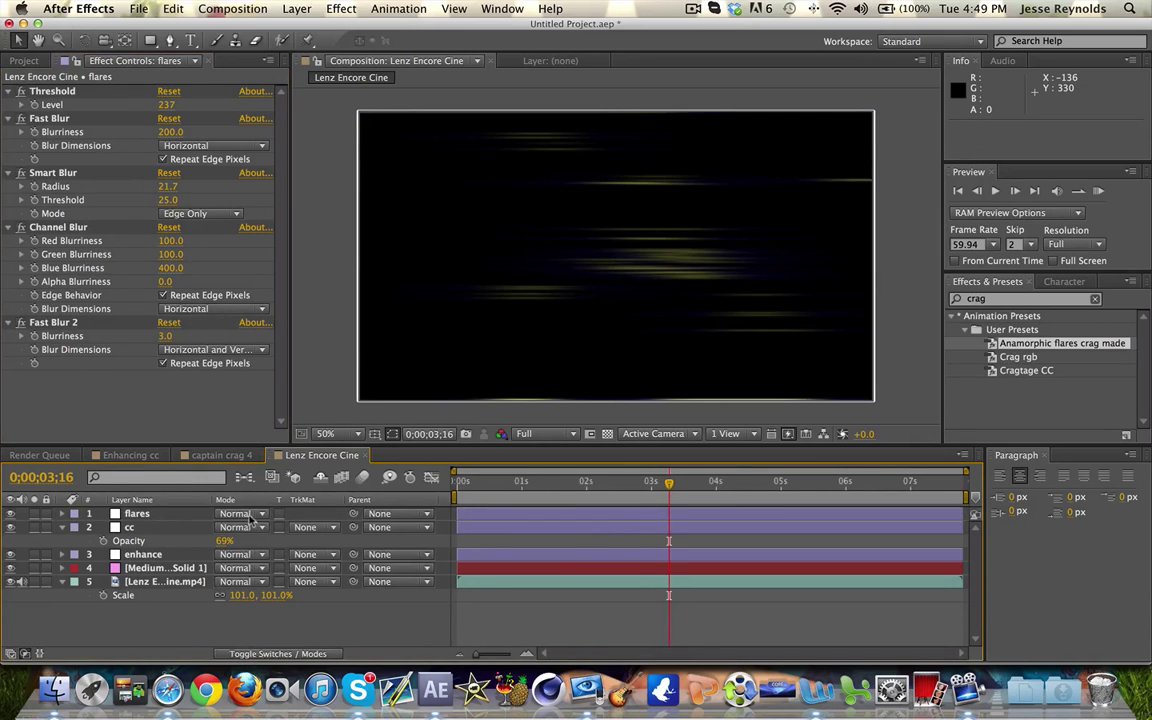
click(227, 522)
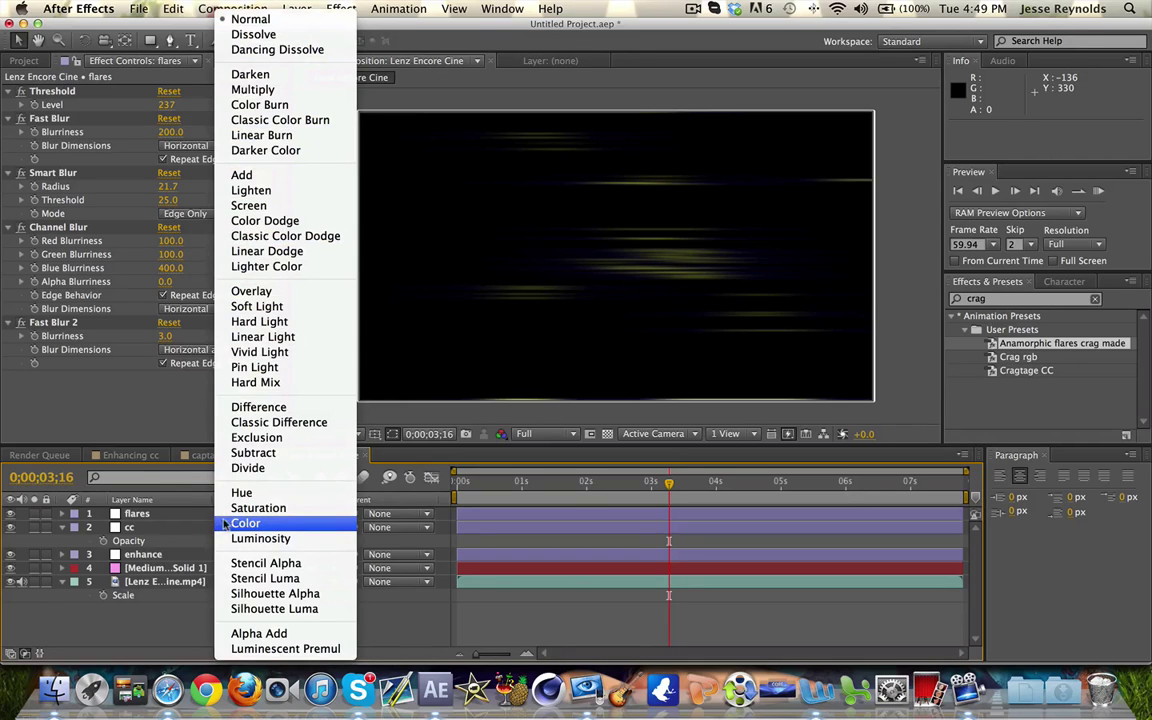
click(250, 205)
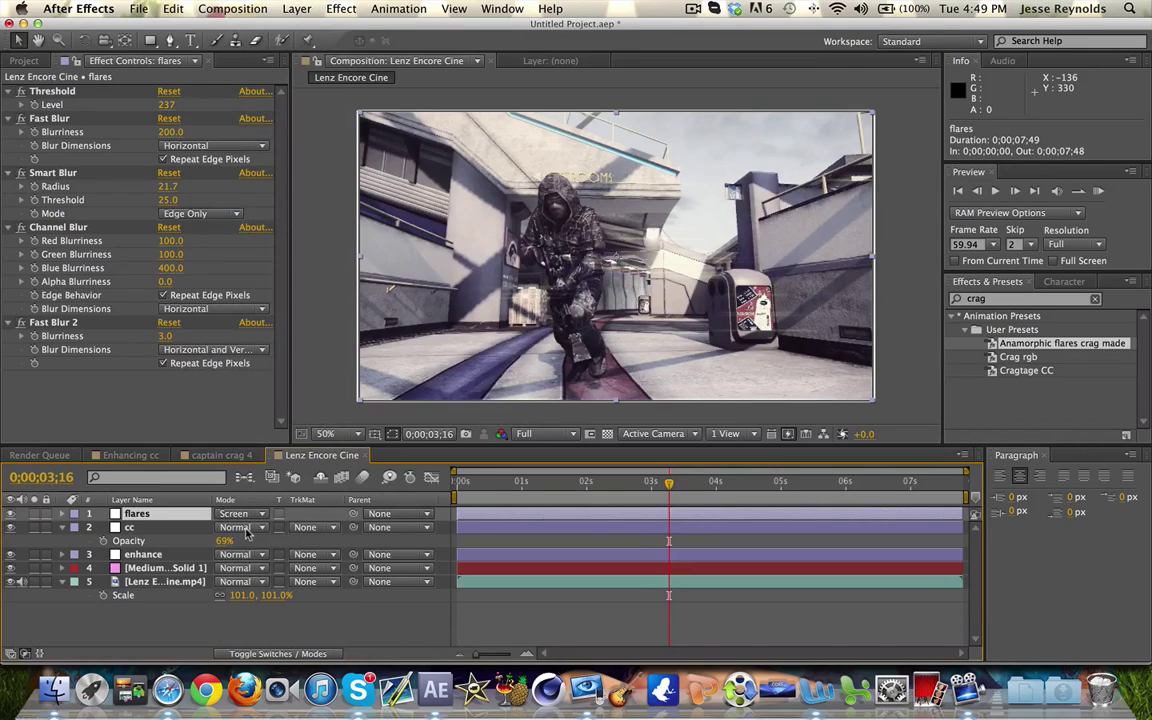
Scrub the clip from 0;00;01;48 back and forth to reach 0;00;02;35
click(573, 484)
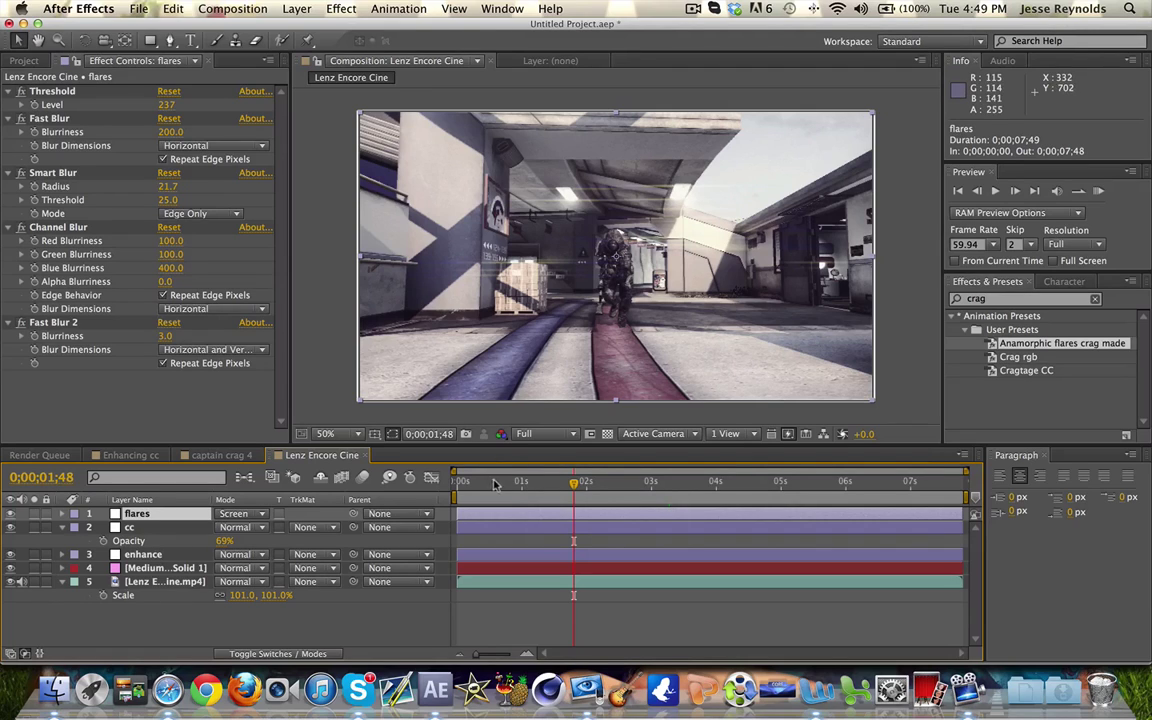
click(515, 483)
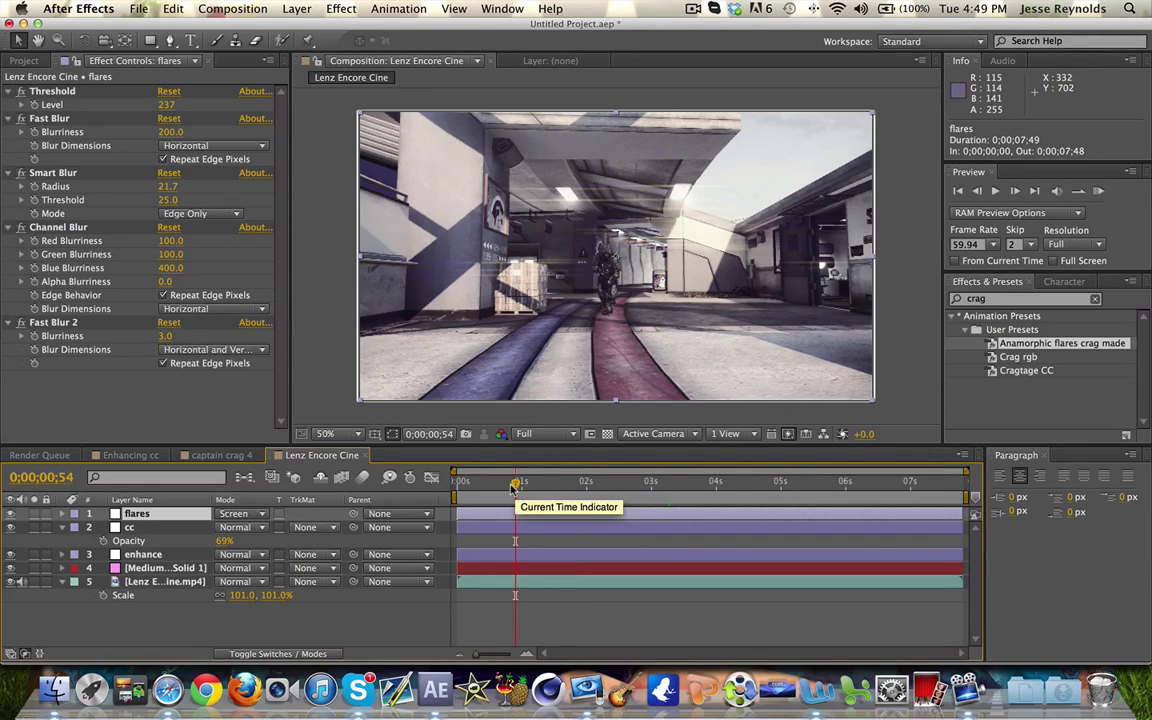
drag(514, 483, 532, 483)
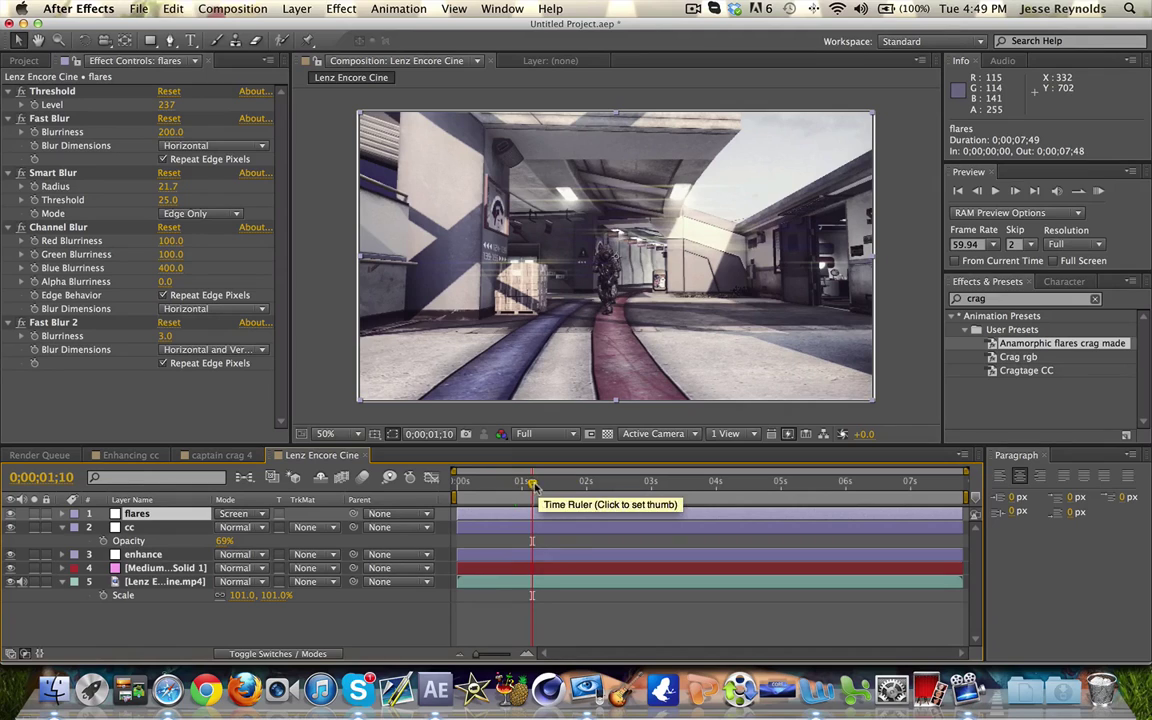
click(558, 483)
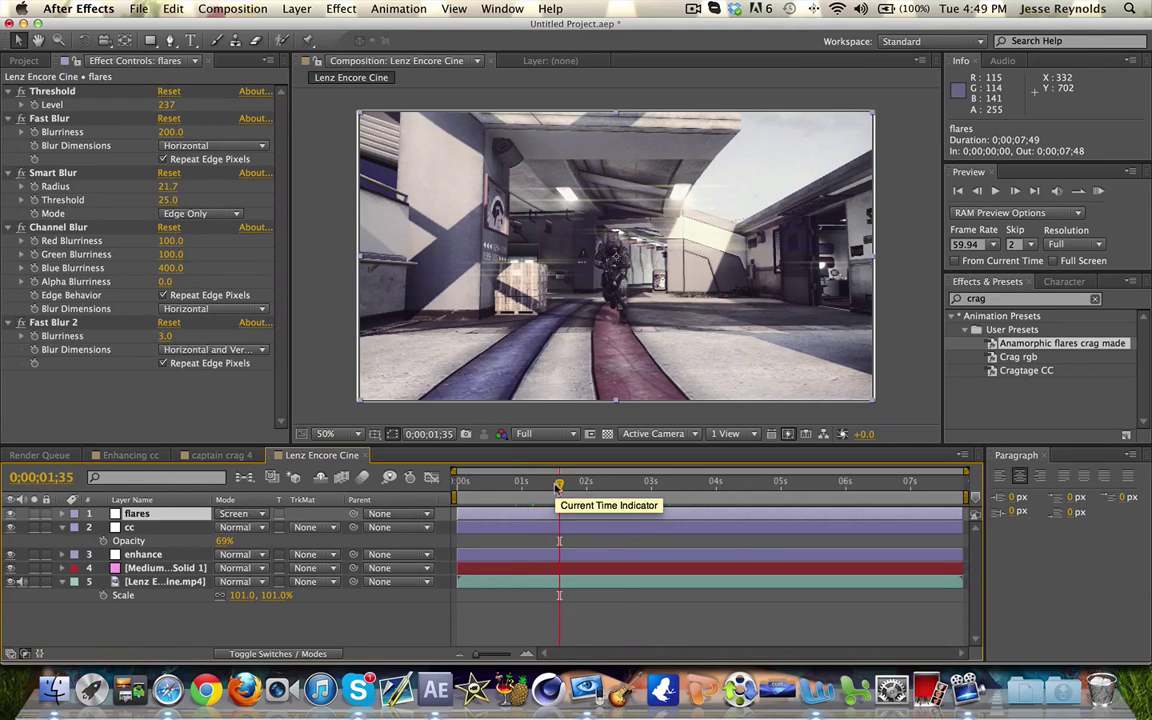
click(624, 483)
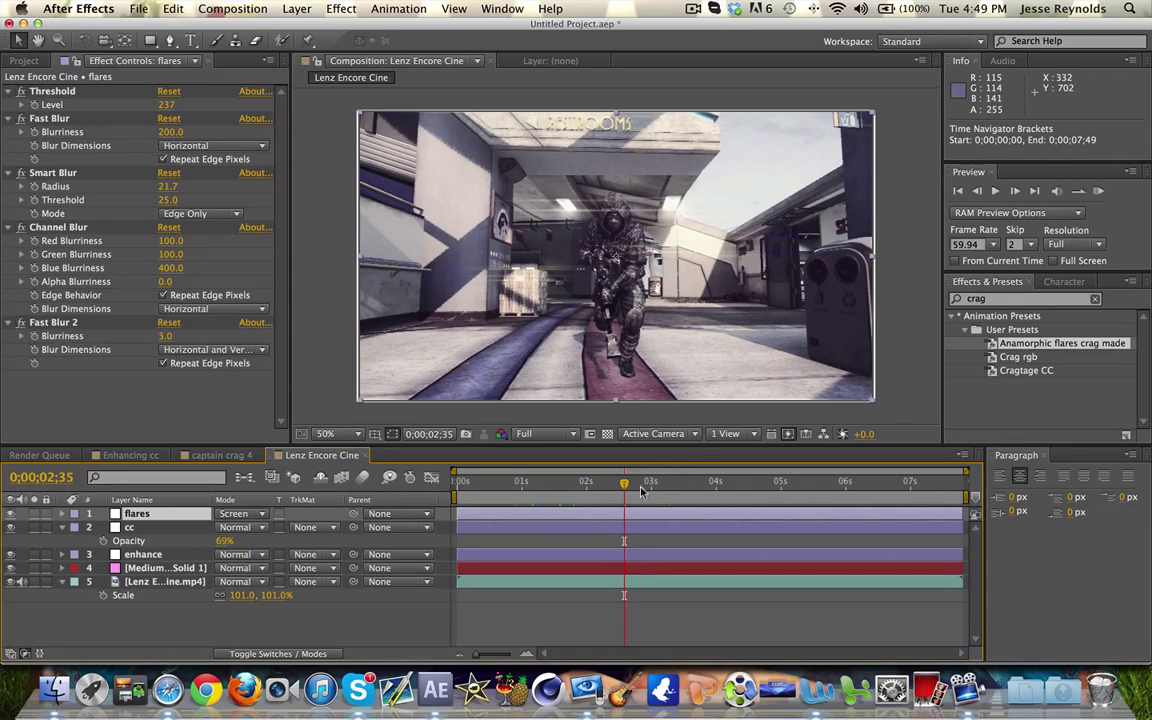
click(76, 411)
Search 'tint' and add the Tint effect below Fast Blur 2 on the flares layer
click(1095, 301)
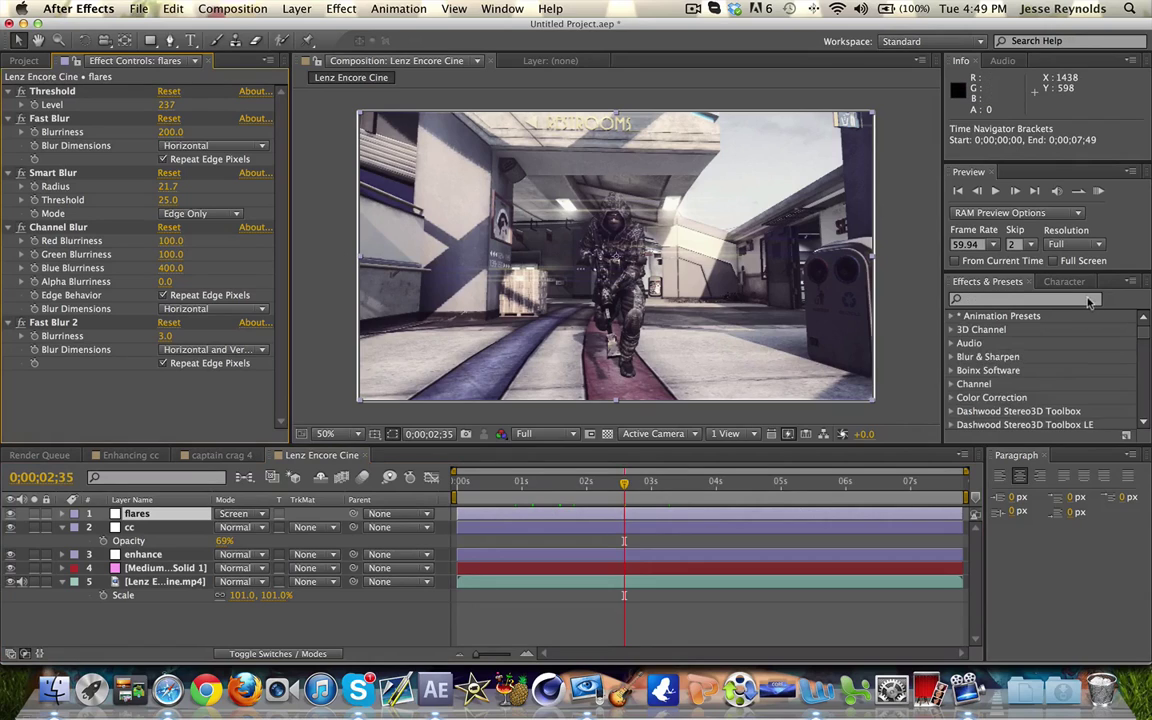
click(1051, 302)
text(tint)
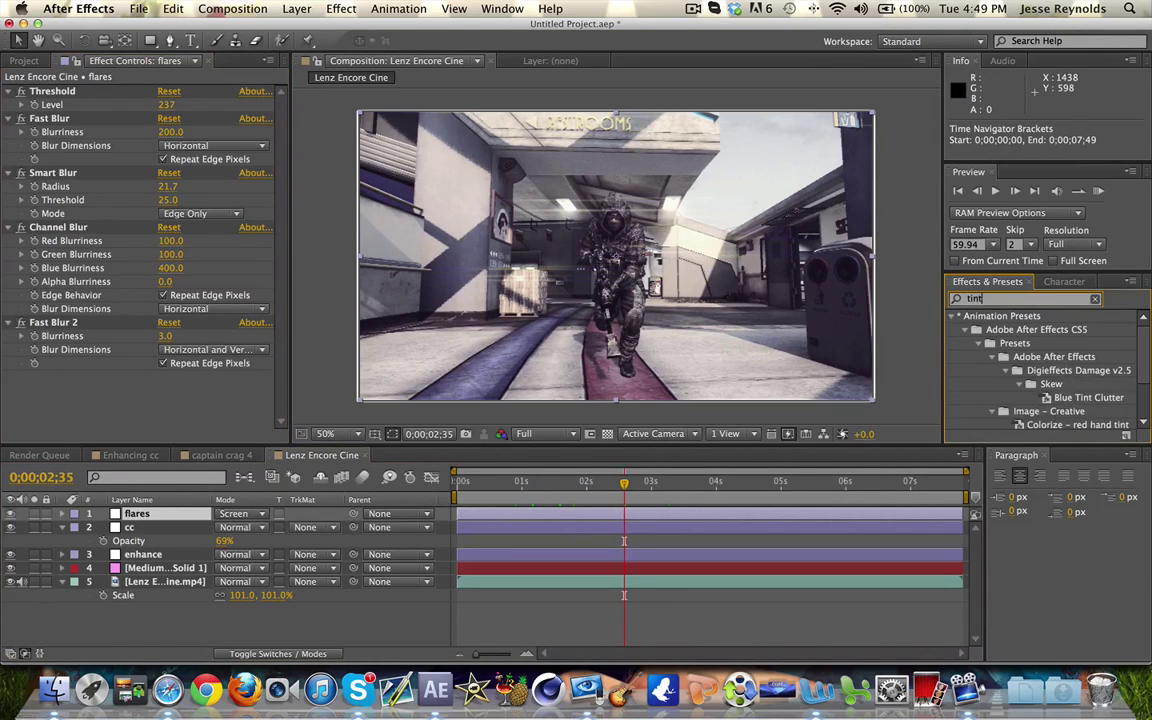
scroll(1040, 360, down, 2)
drag(993, 394, 52, 362)
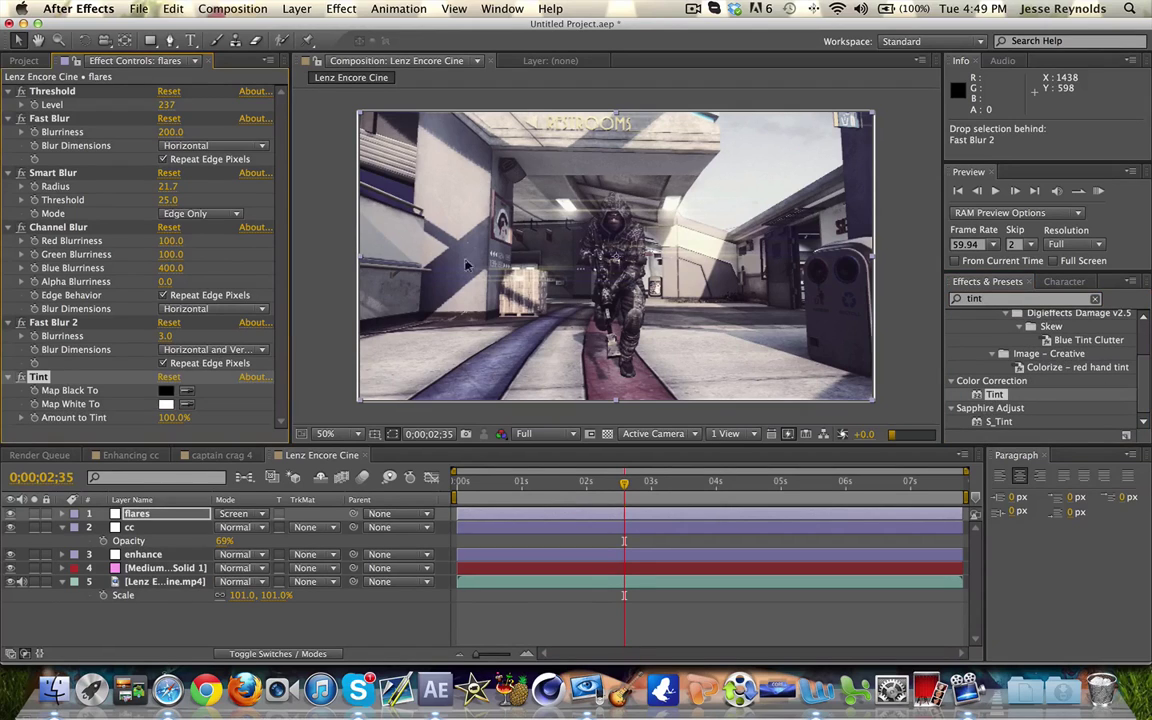
Set the flares layer to Normal blending and lower Threshold Level to 222
click(221, 516)
click(236, 17)
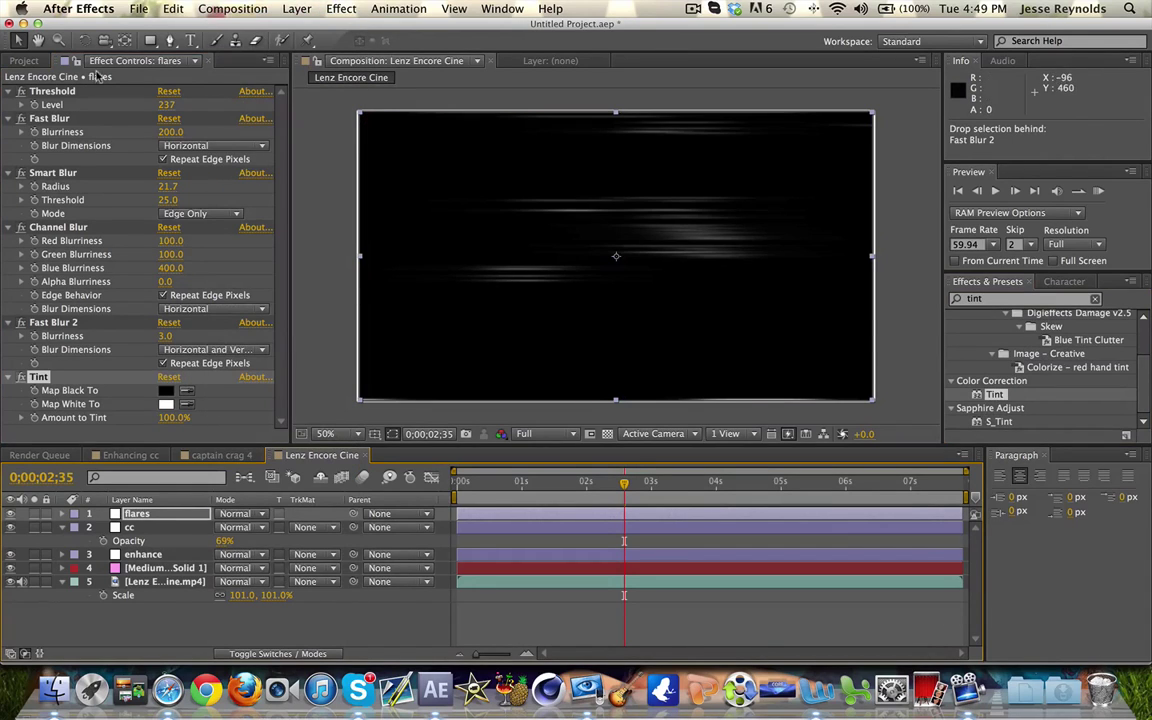
click(140, 92)
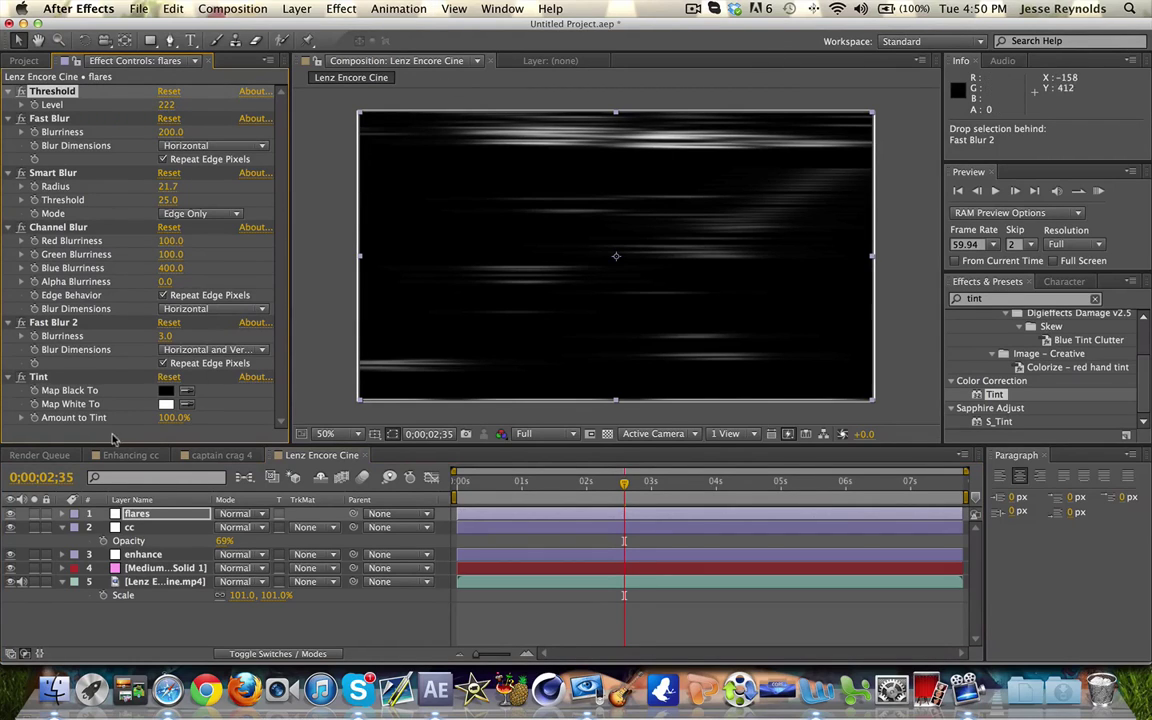
Apply Hue/Saturation to flares with Colorize on, hue −78° and saturation 34
click(1094, 298)
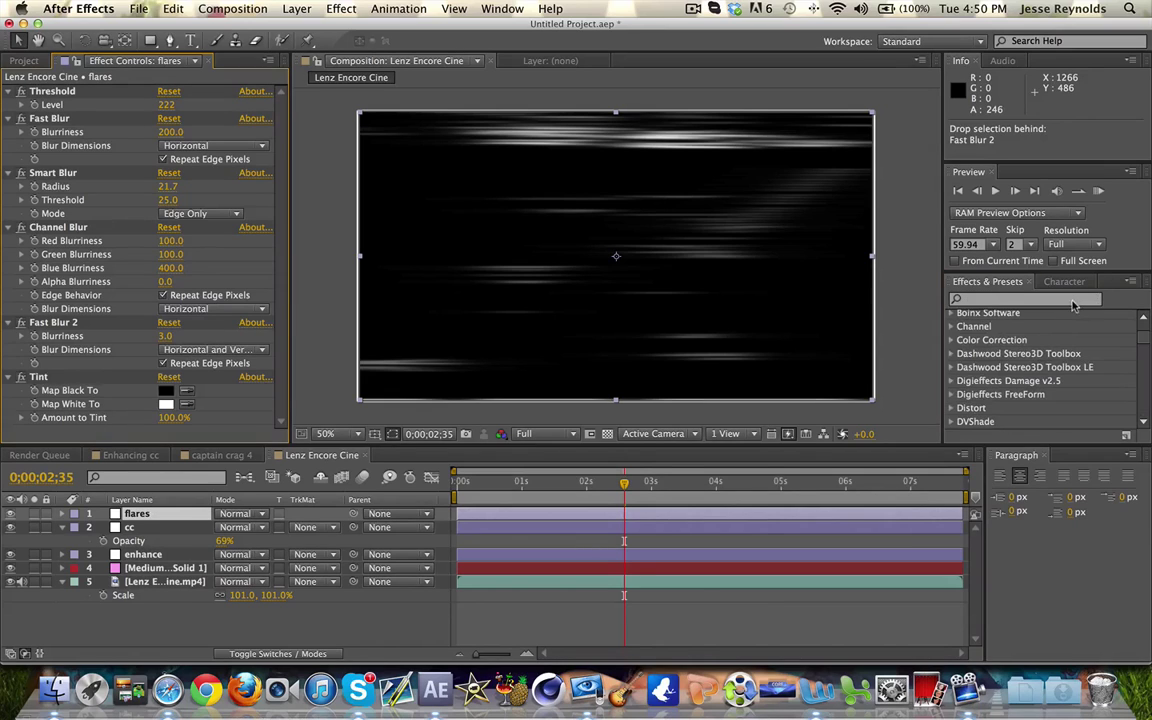
text(hue)
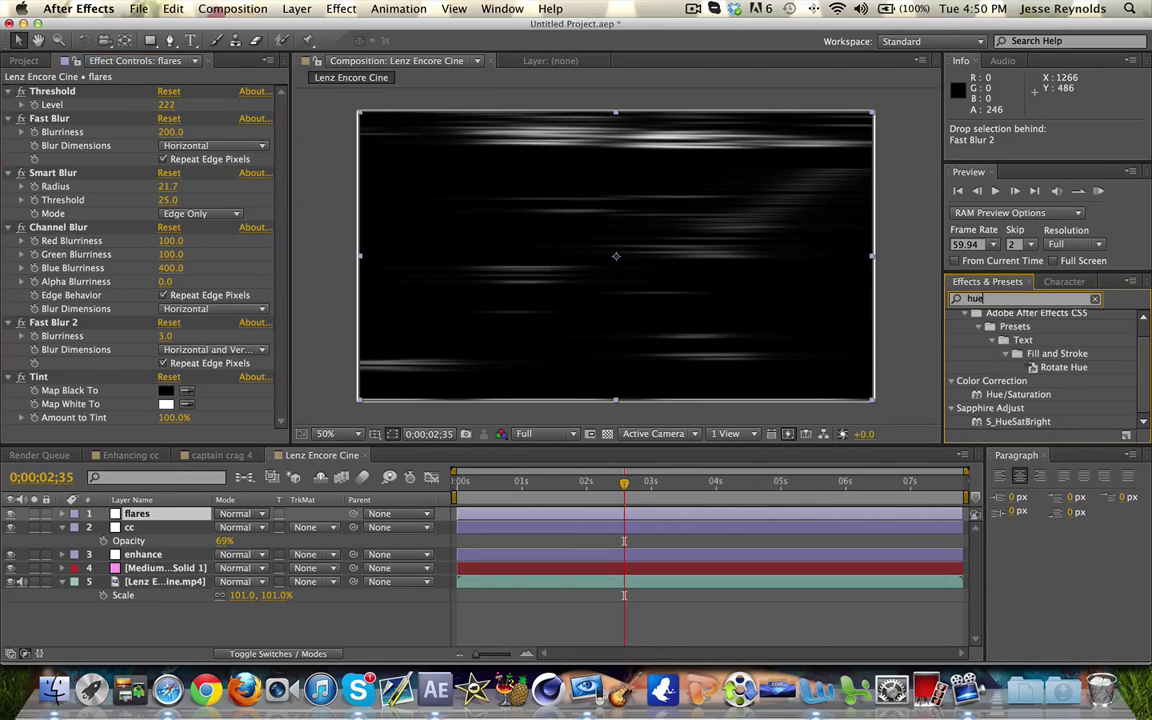
drag(1018, 394, 753, 522)
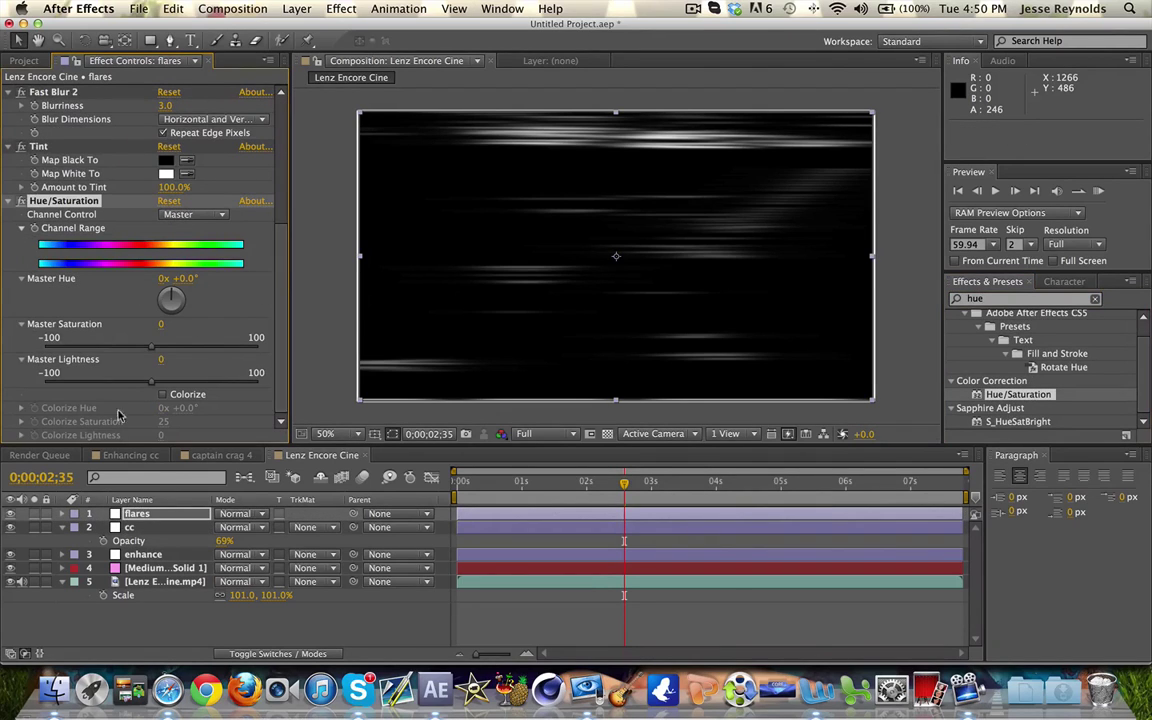
click(164, 394)
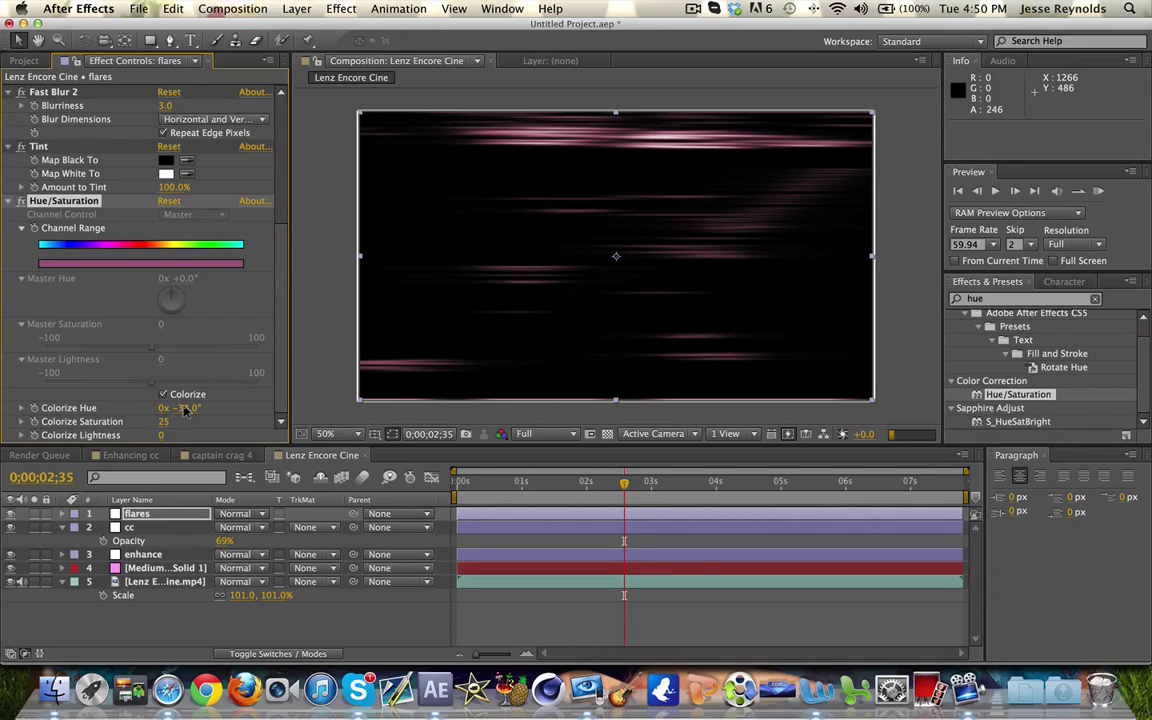
drag(184, 411, 185, 411)
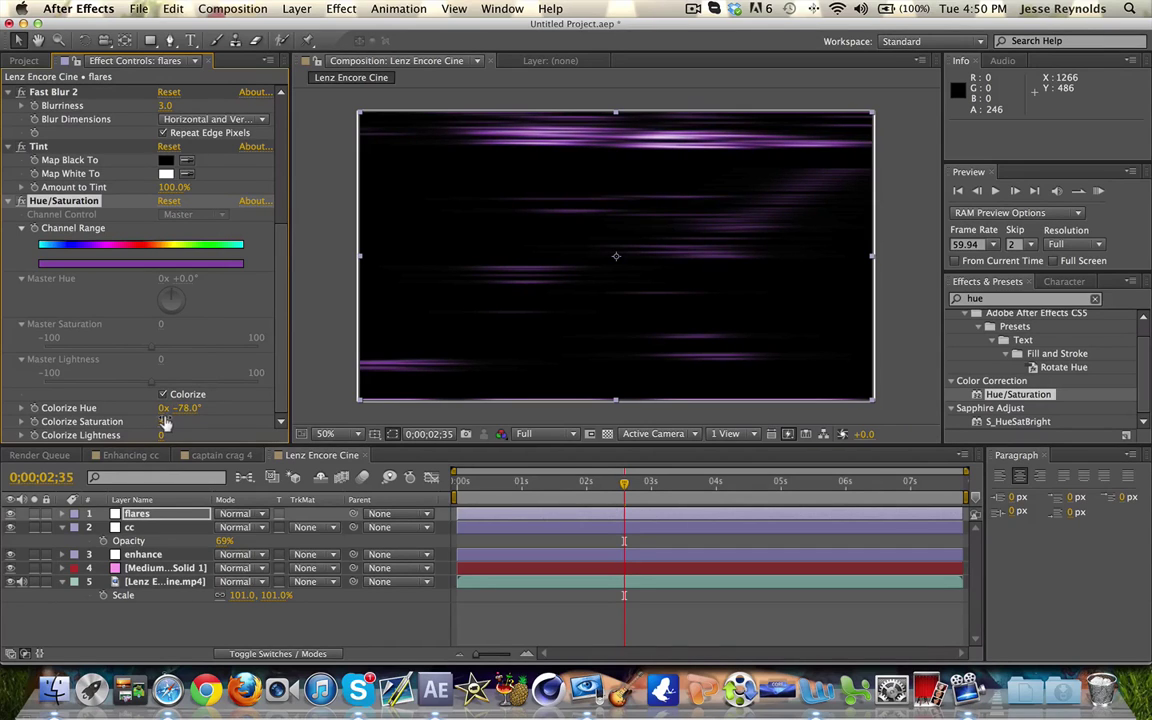
Set the flares layer back to Screen blending and check the flares at 0;00;03;15
click(223, 516)
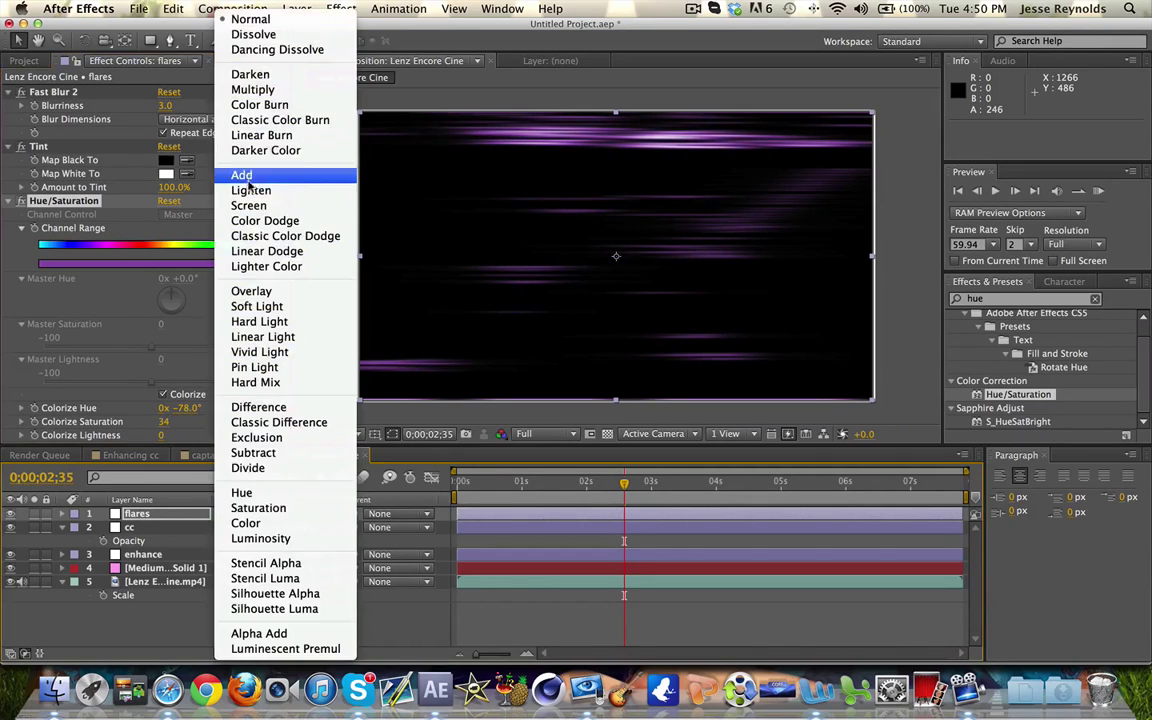
click(253, 201)
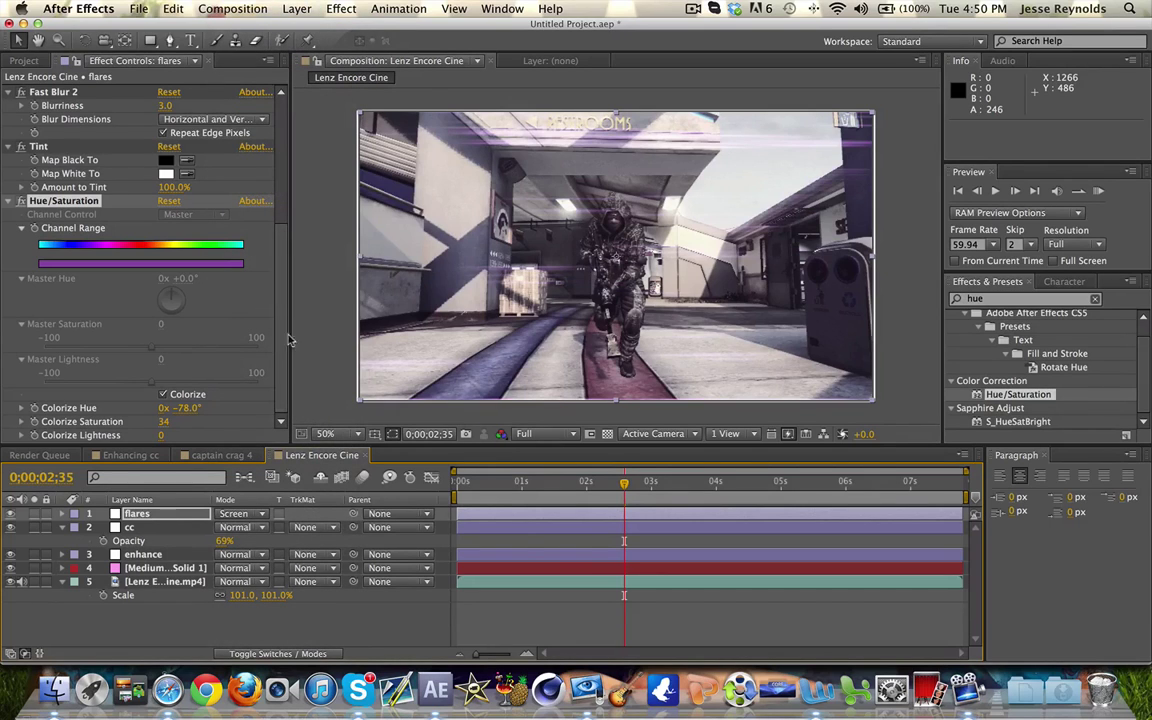
click(664, 495)
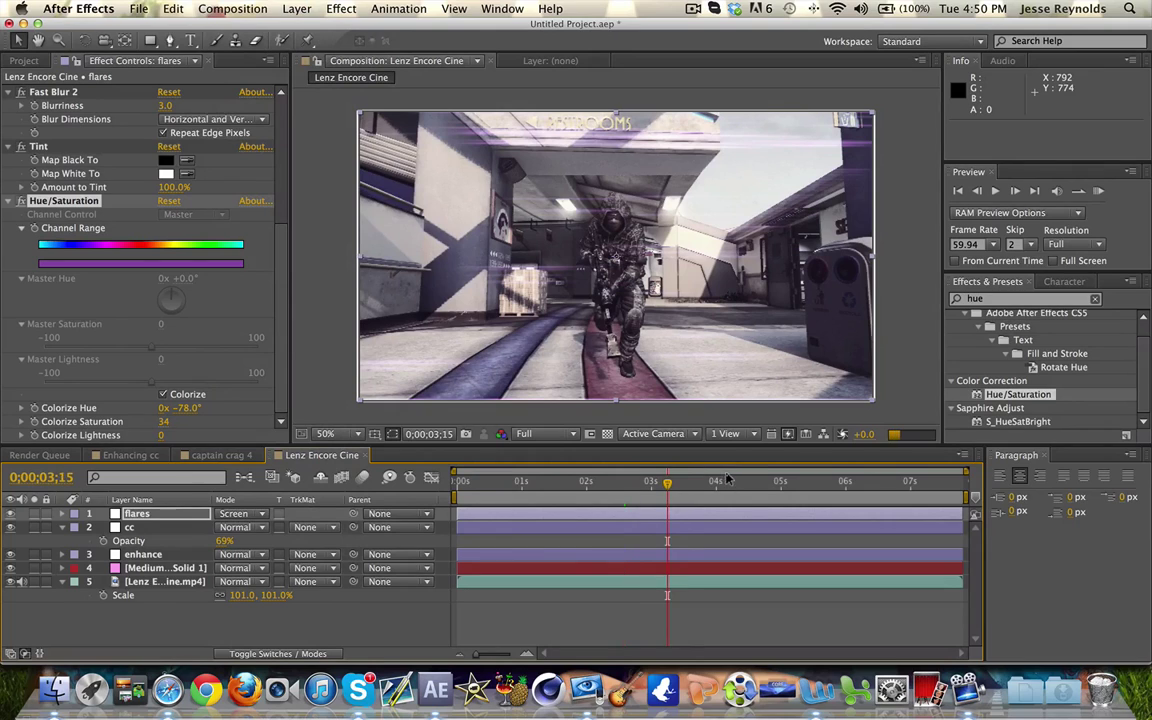
Preview the purple flares at 0;00;04;59, 0;00;05;49, 0;00;06;33 and 0;00;04;05
click(780, 481)
click(834, 481)
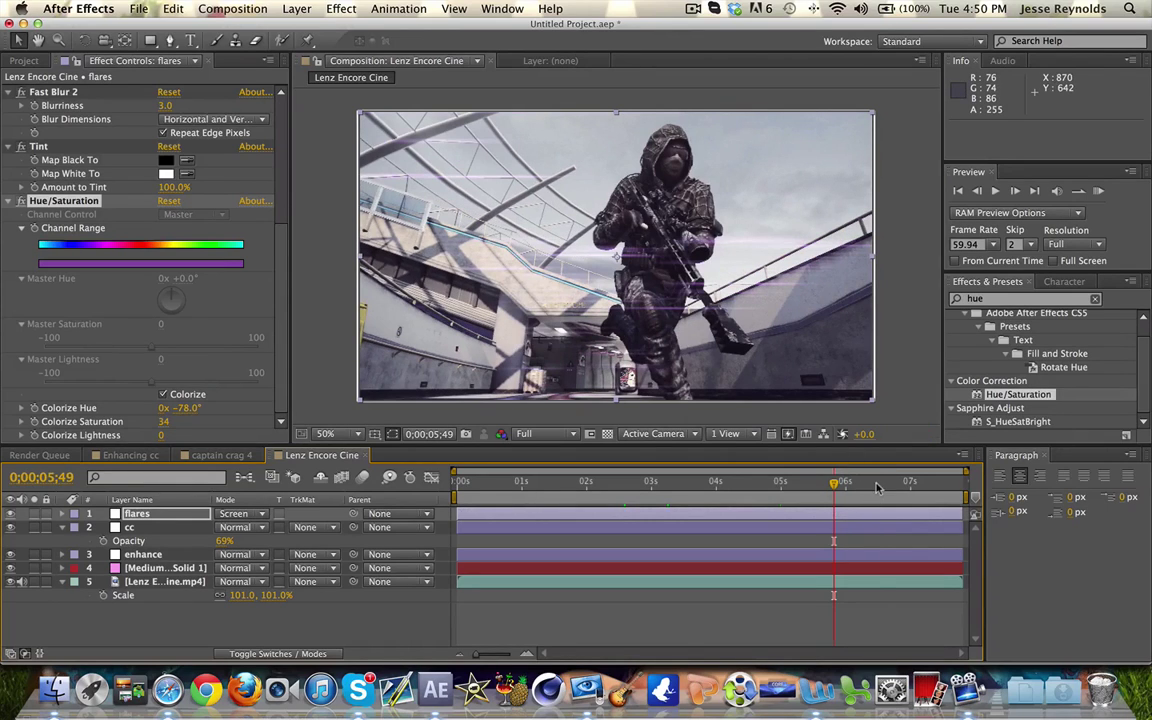
key(k)
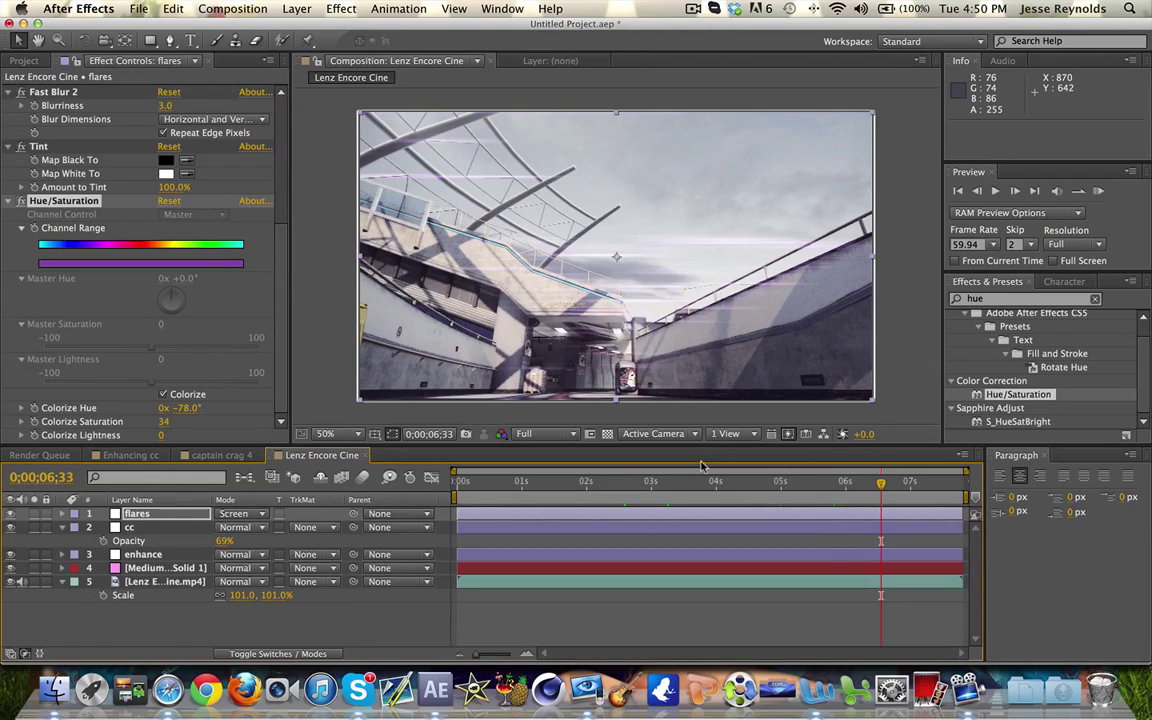
click(698, 481)
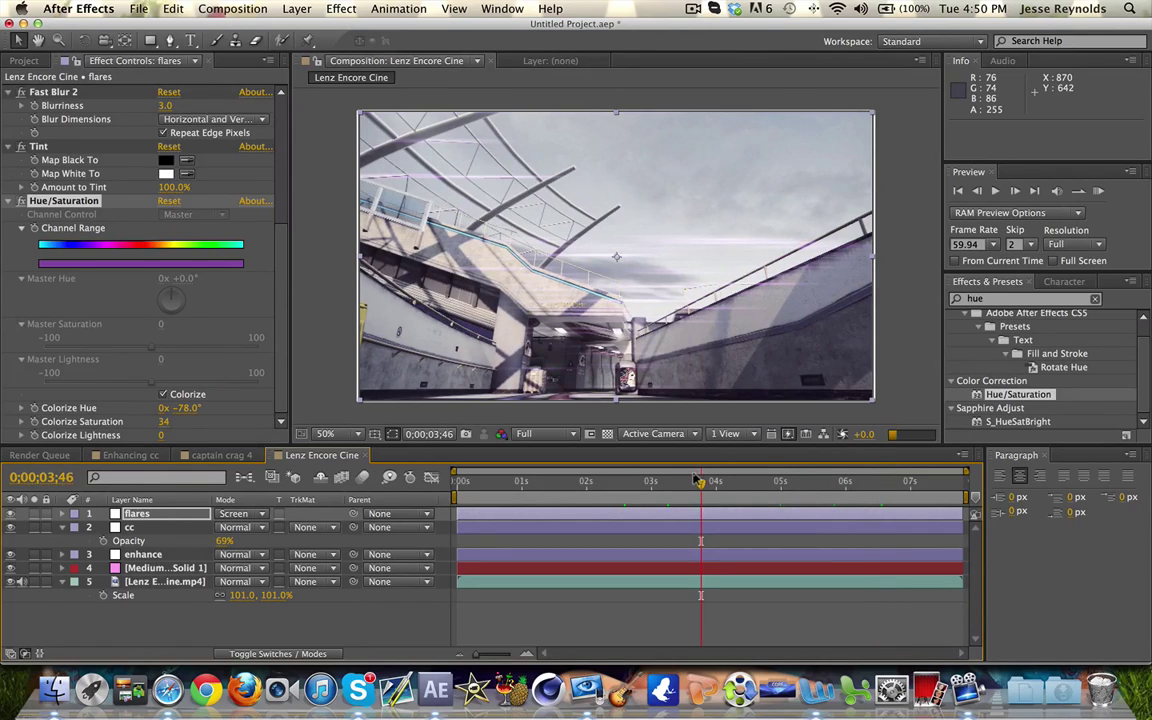
drag(698, 481, 721, 481)
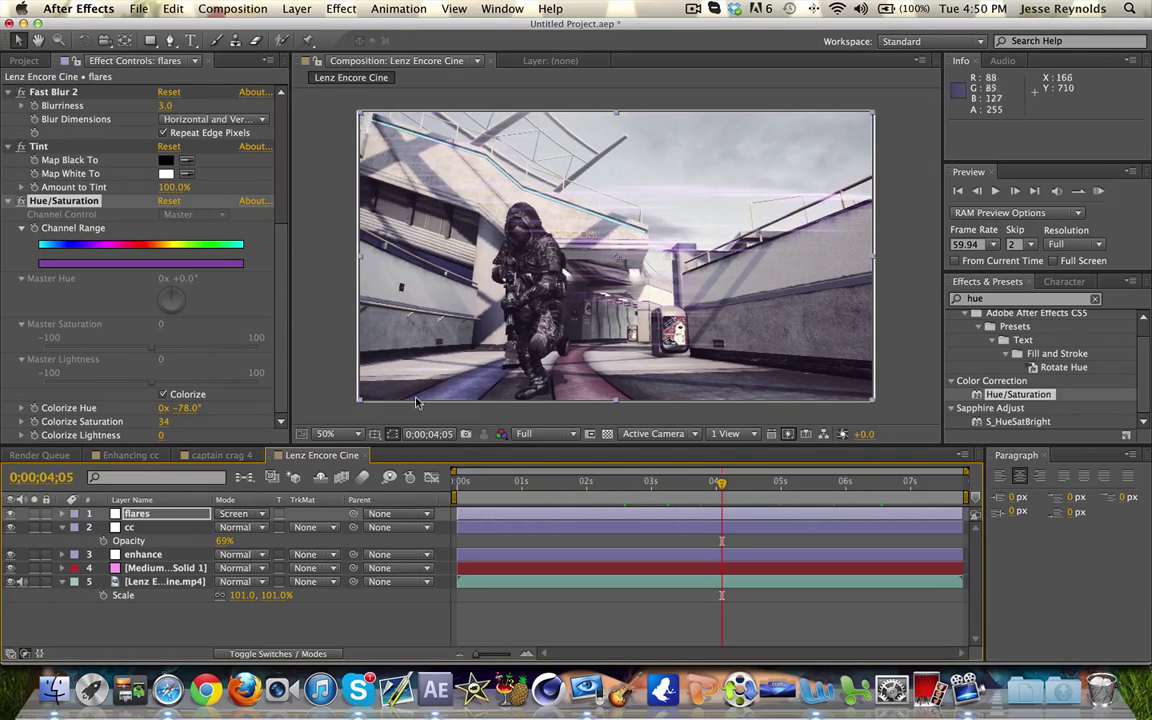
Set the Hue/Saturation Colorize Saturation to 25
click(165, 423)
text(25)
key(Return)
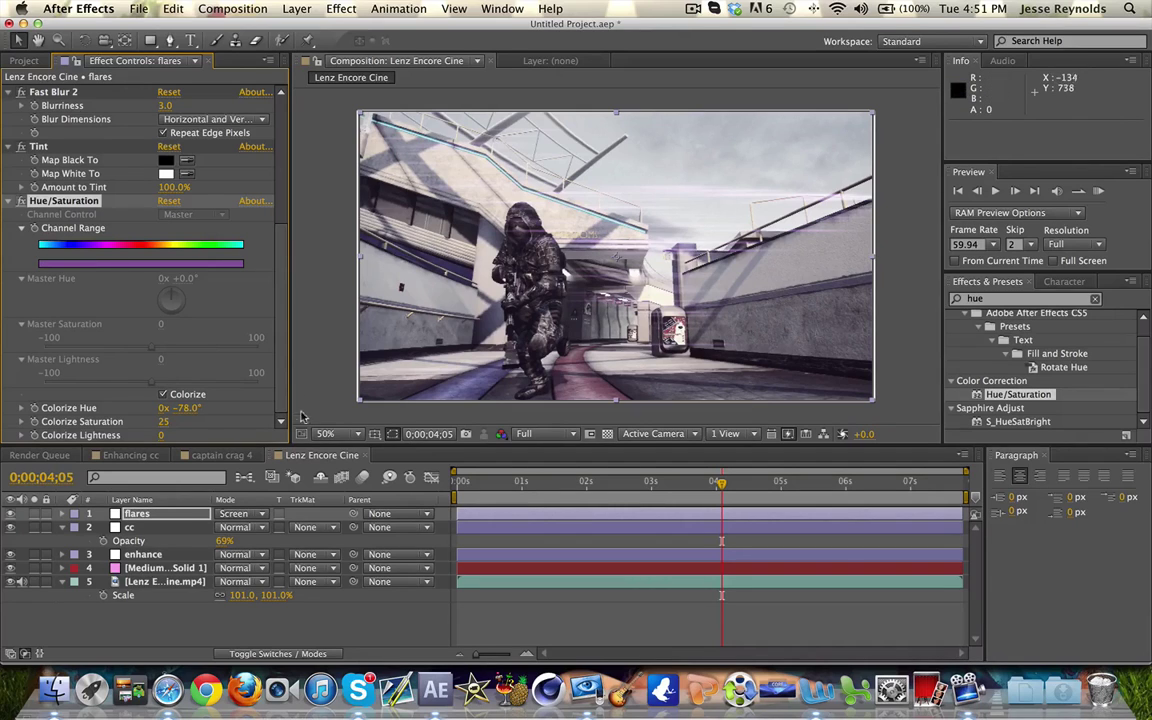
scroll(232, 390, up, 2)
scroll(236, 405, down, 2)
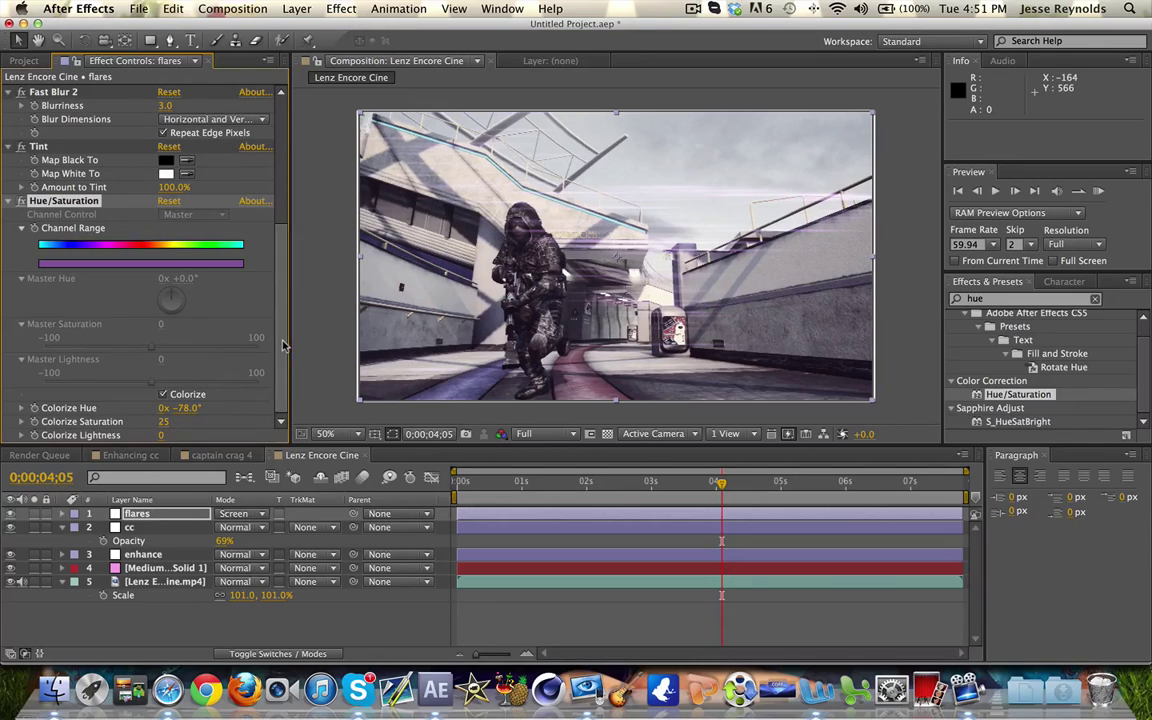
scroll(282, 345, up, 2)
scroll(283, 332, down, 2)
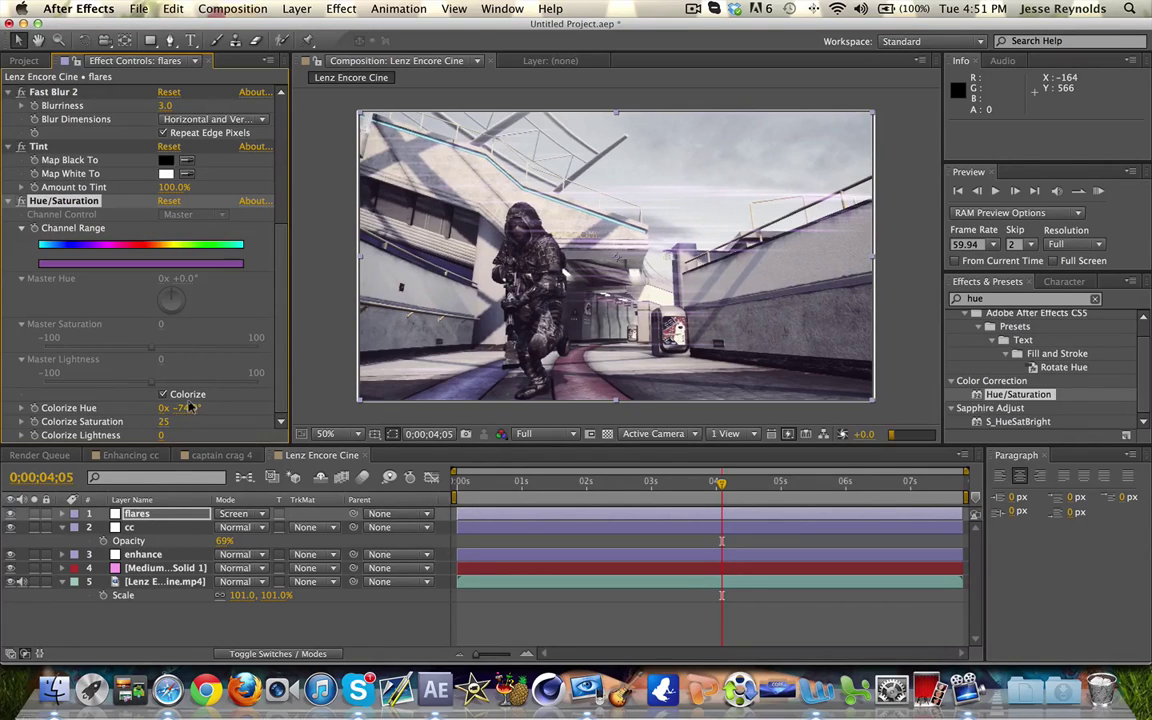
Adjust the Colorize Hue to −70° for subtler purple streaks
drag(190, 408, 185, 409)
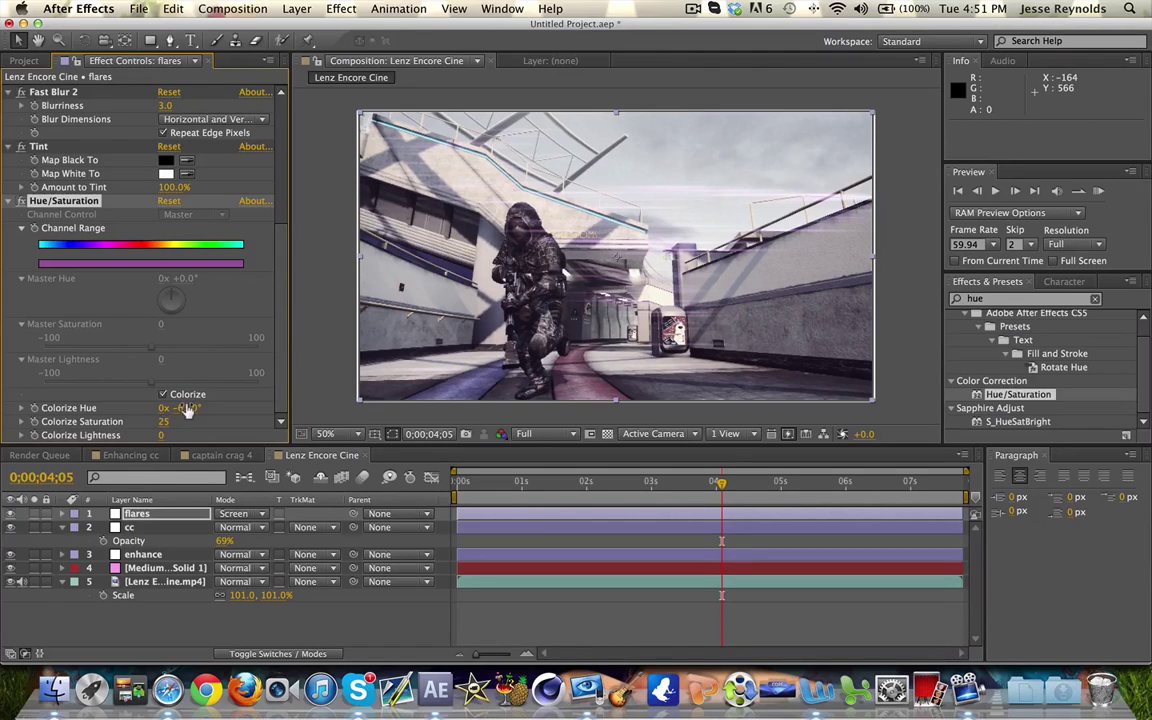
click(186, 409)
key(Return)
key(Return)
drag(180, 408, 185, 418)
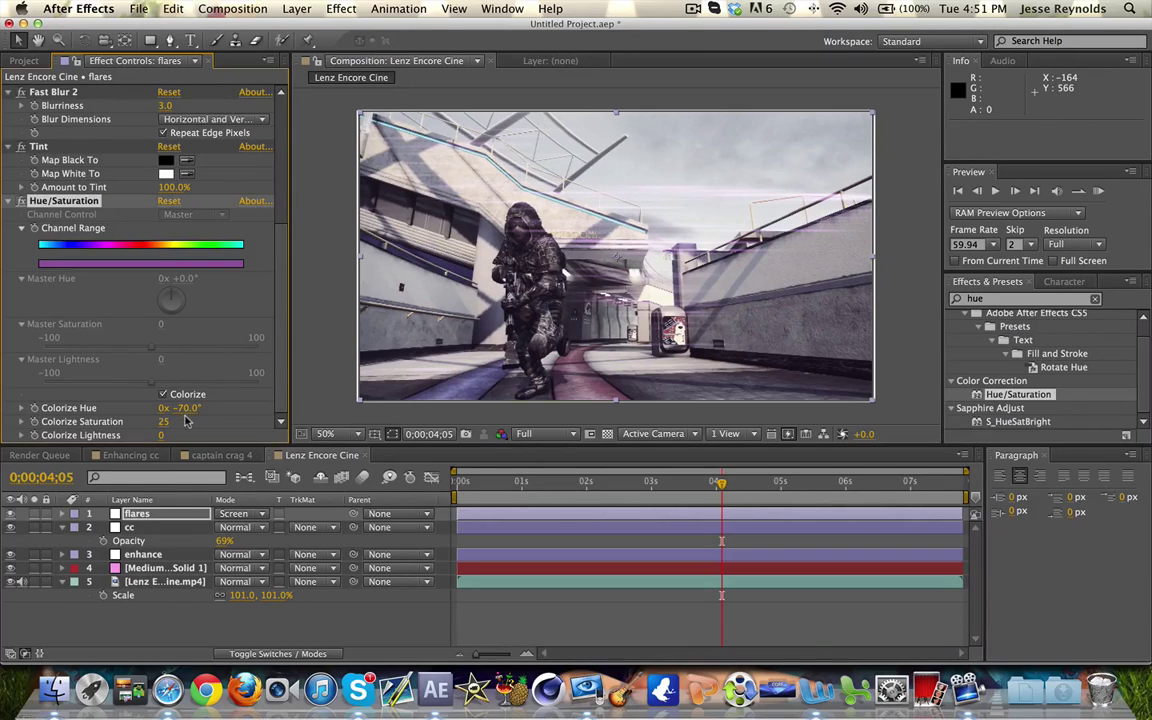